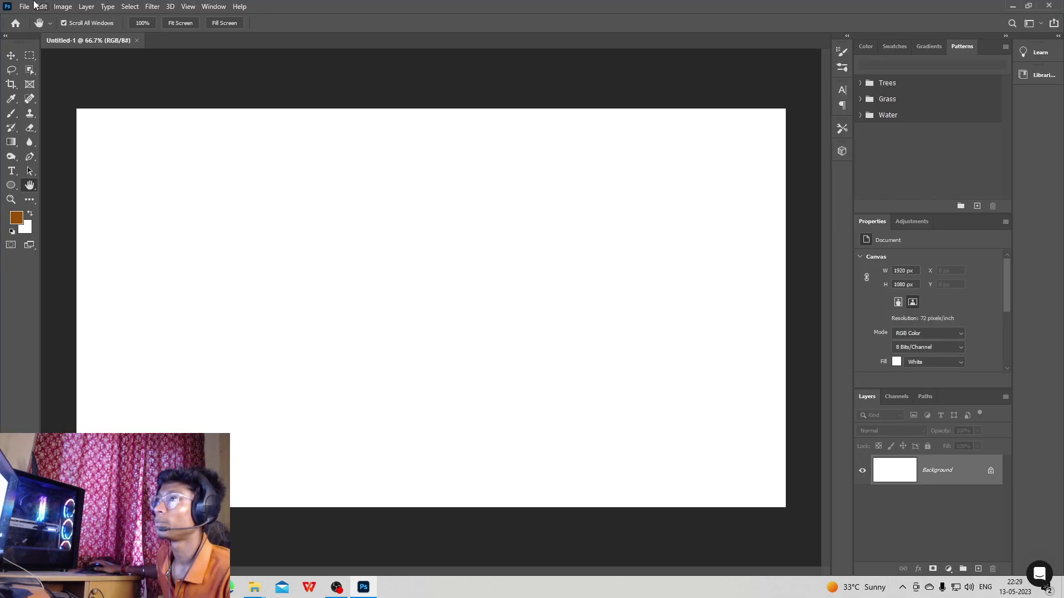
left_click(24, 6)
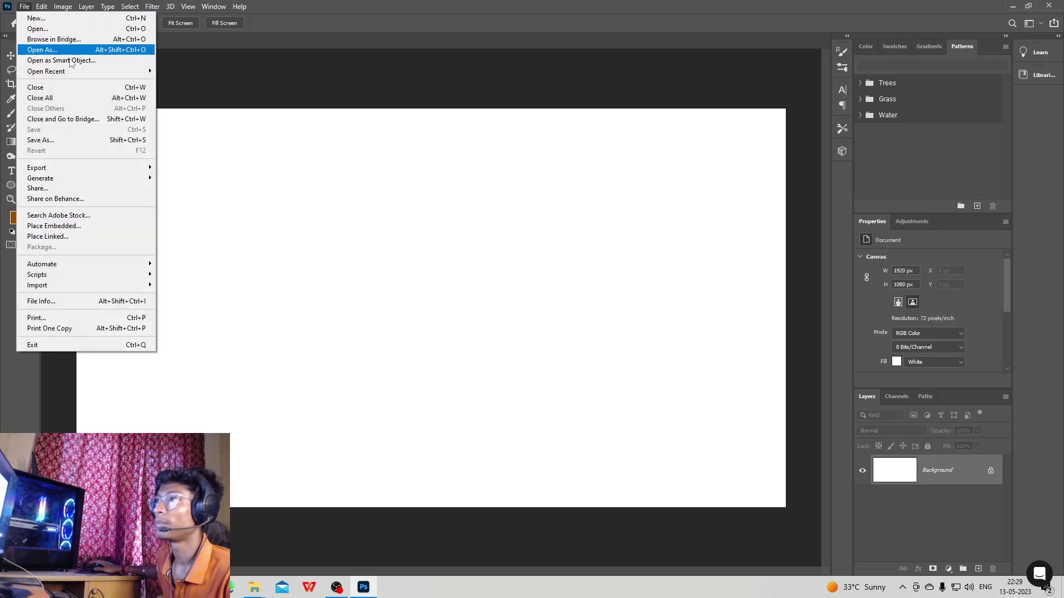
left_click(267, 123)
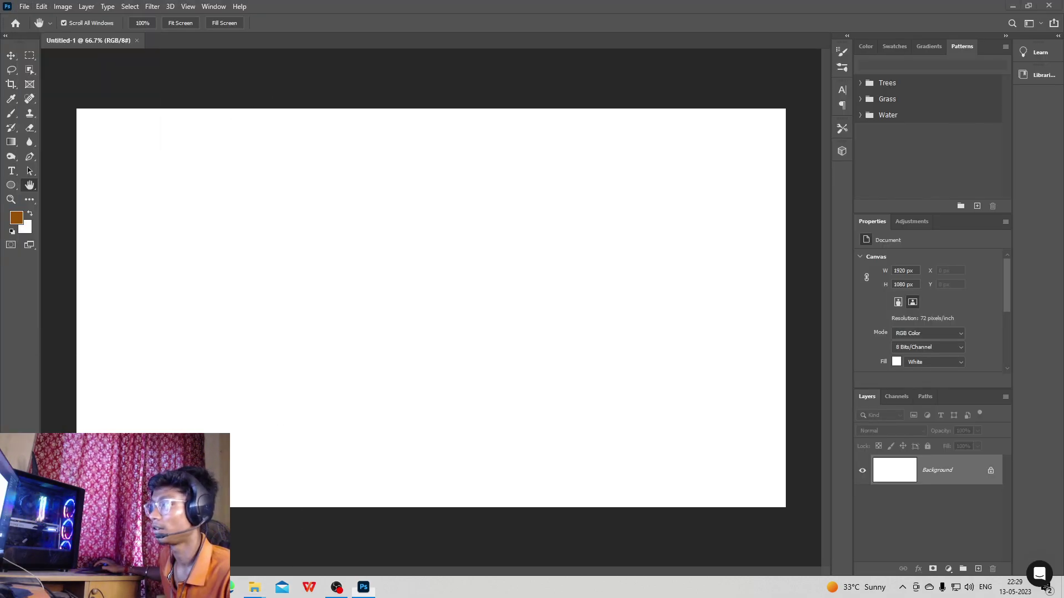
Open Chrome and search Google Images for "red background hd".
left_click(22, 588)
left_click(124, 320)
left_click(512, 338)
left_click(489, 238)
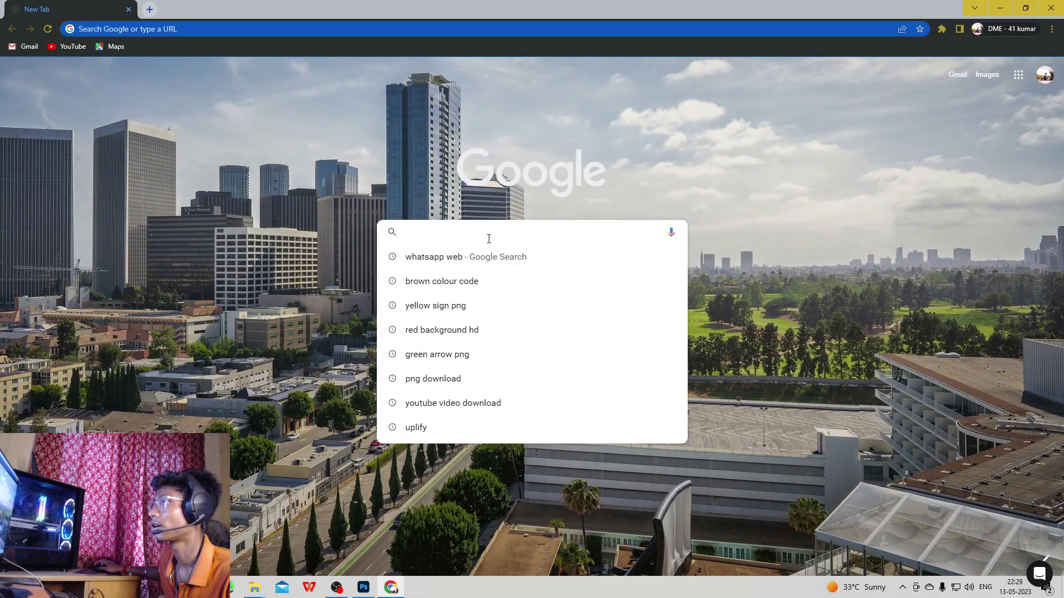
left_click(443, 329)
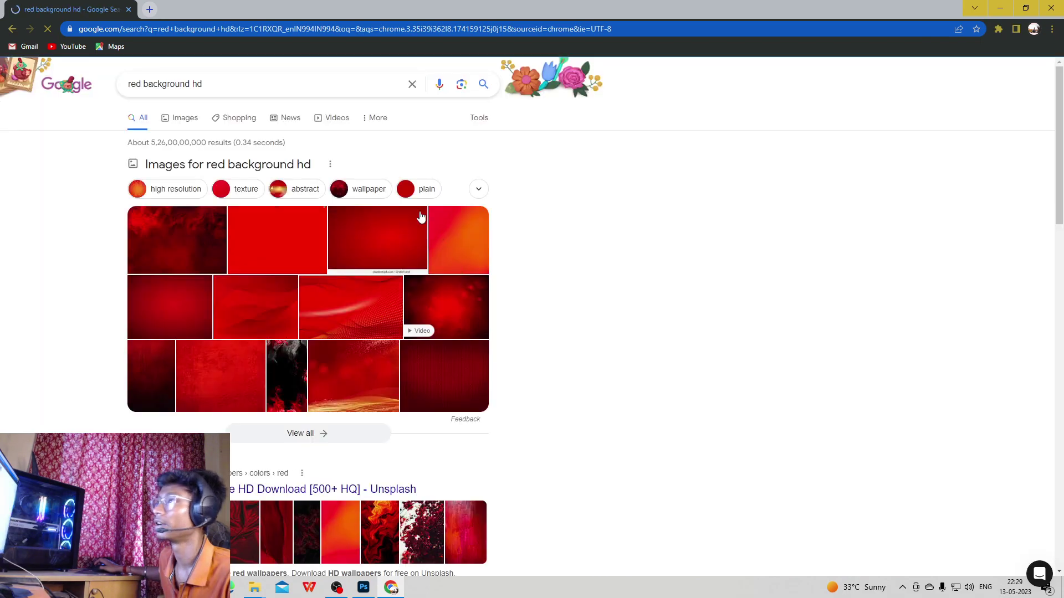
left_click(191, 128)
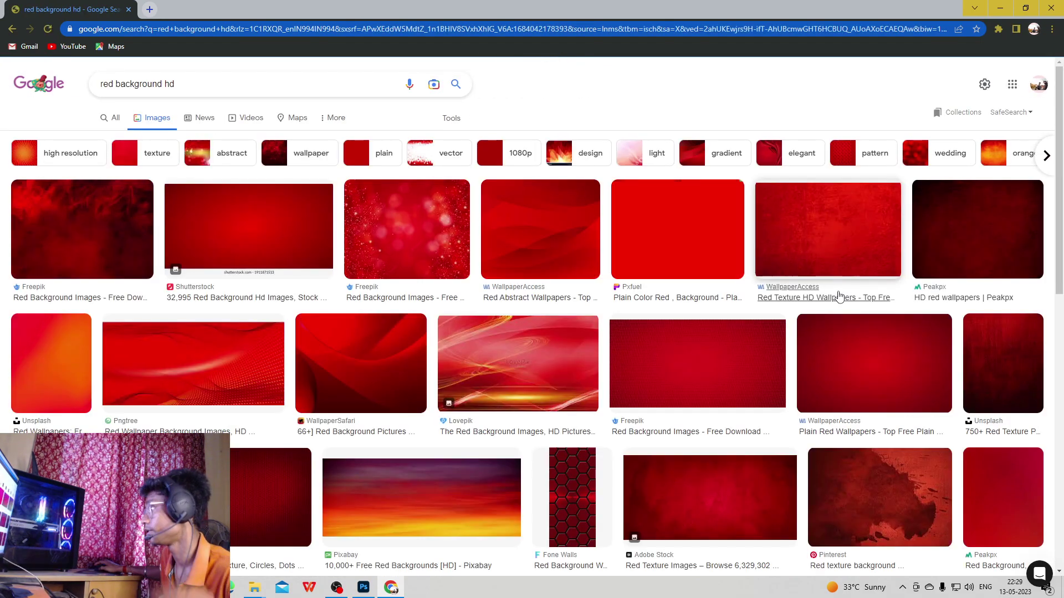
Copy the 1920 × 1080 Red Texture wallpaper from WallpaperAccess and paste it into the Photoshop document as a new layer.
scroll(794, 353, "down", 2)
scroll(794, 352, "down", 6)
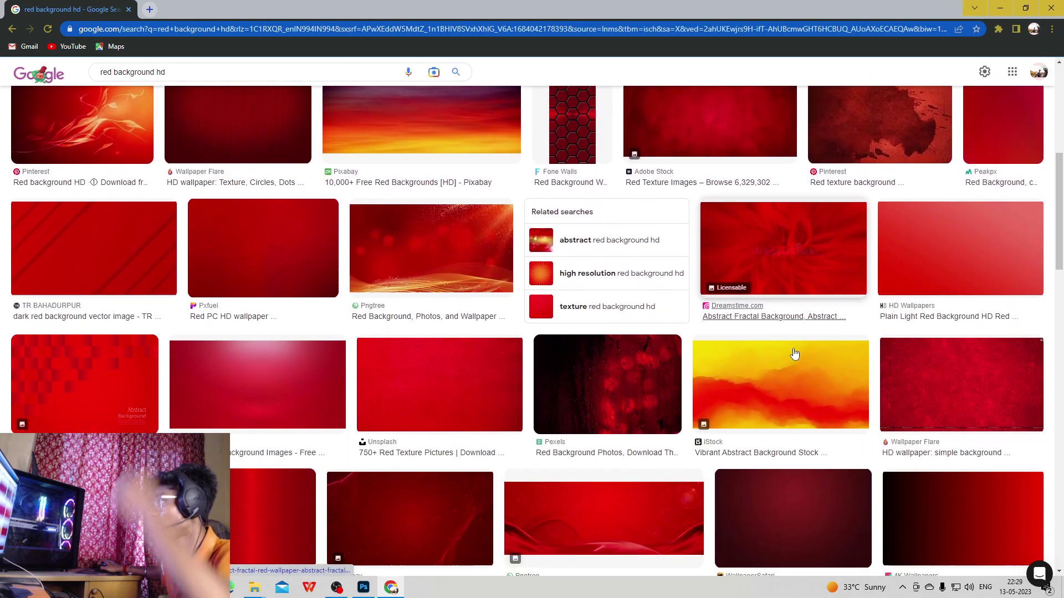
scroll(794, 353, "up", 5)
scroll(794, 352, "up", 3)
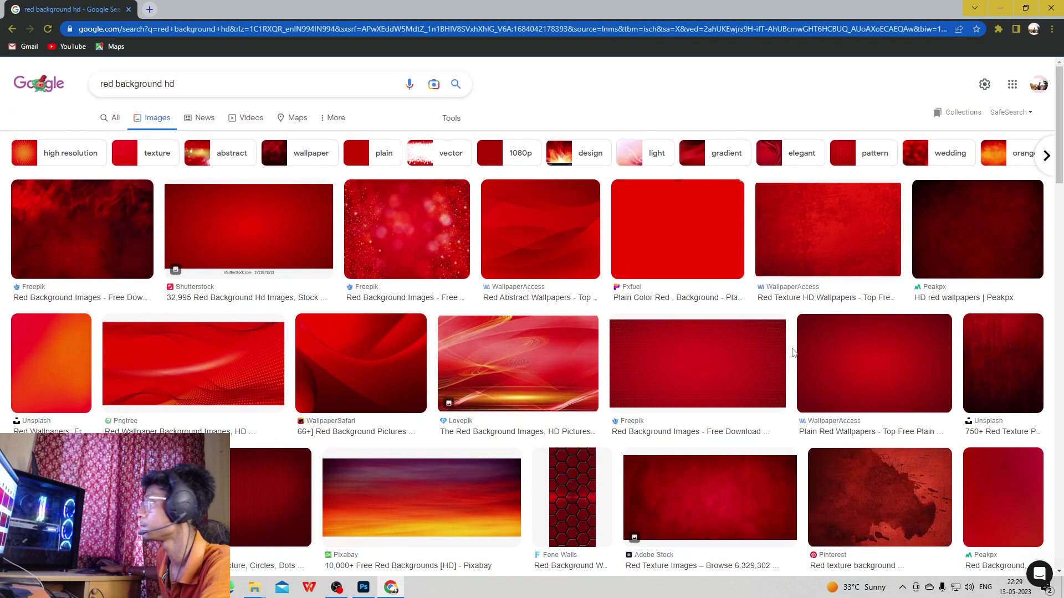
left_click(847, 222)
right_click(813, 227)
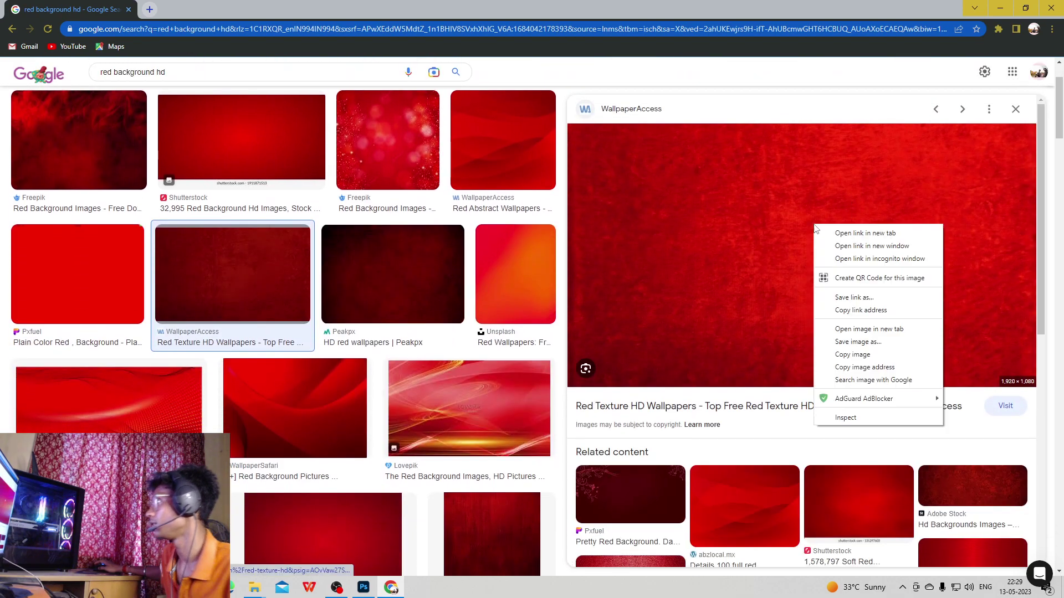
left_click(840, 357)
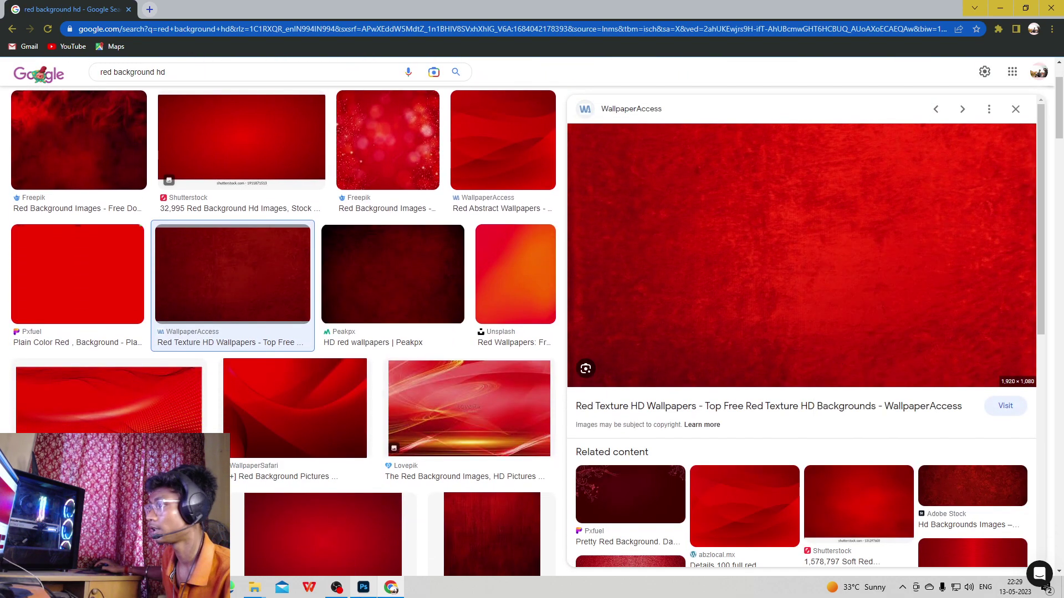
left_click(364, 587)
key("ctrl+v")
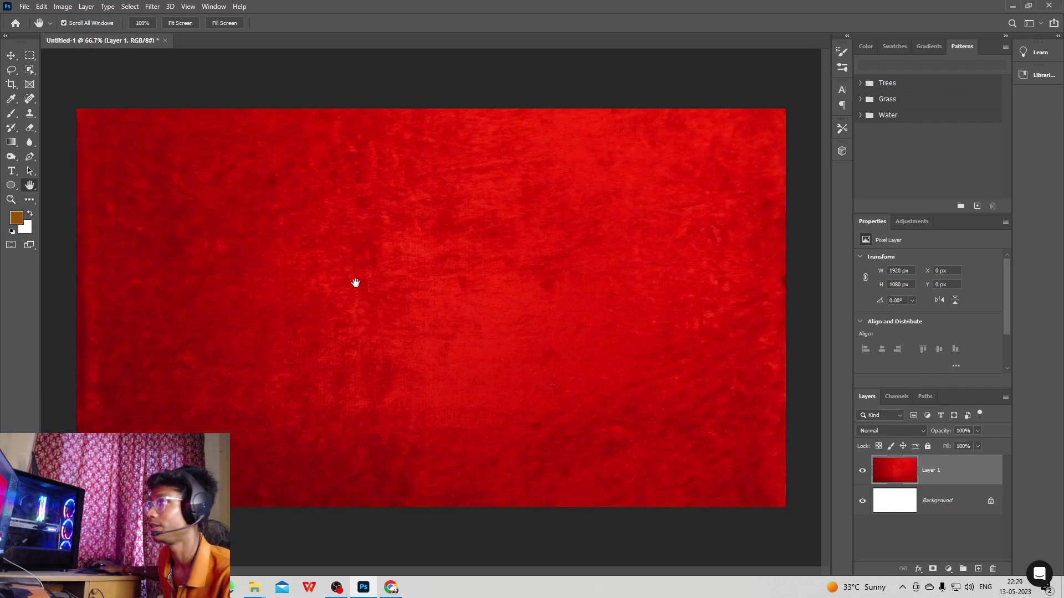
Switch back to Chrome and search Google Images for "red particles".
left_click(391, 588)
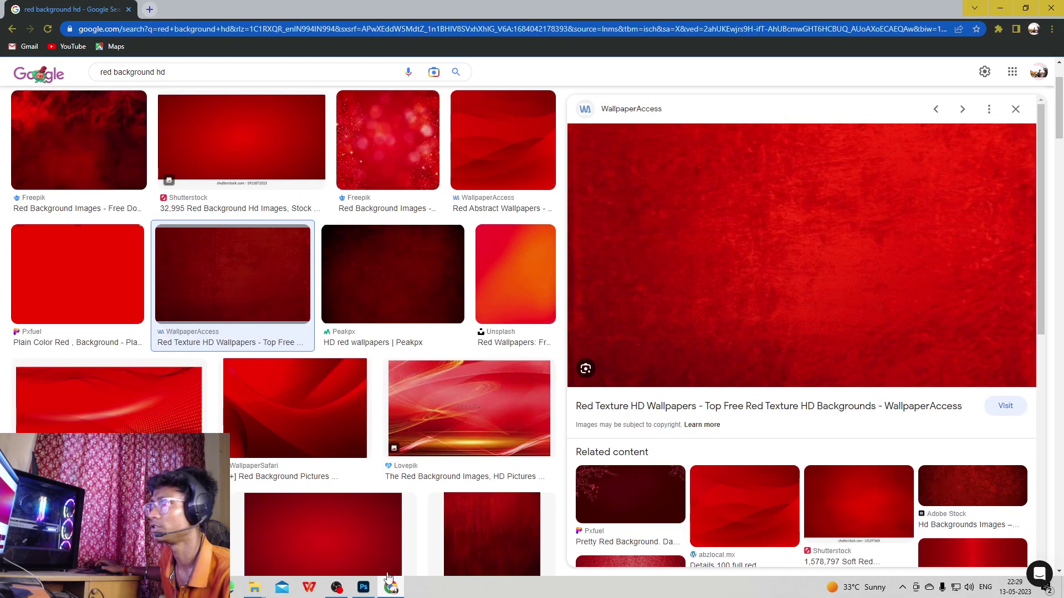
left_click_drag(175, 77, 114, 75)
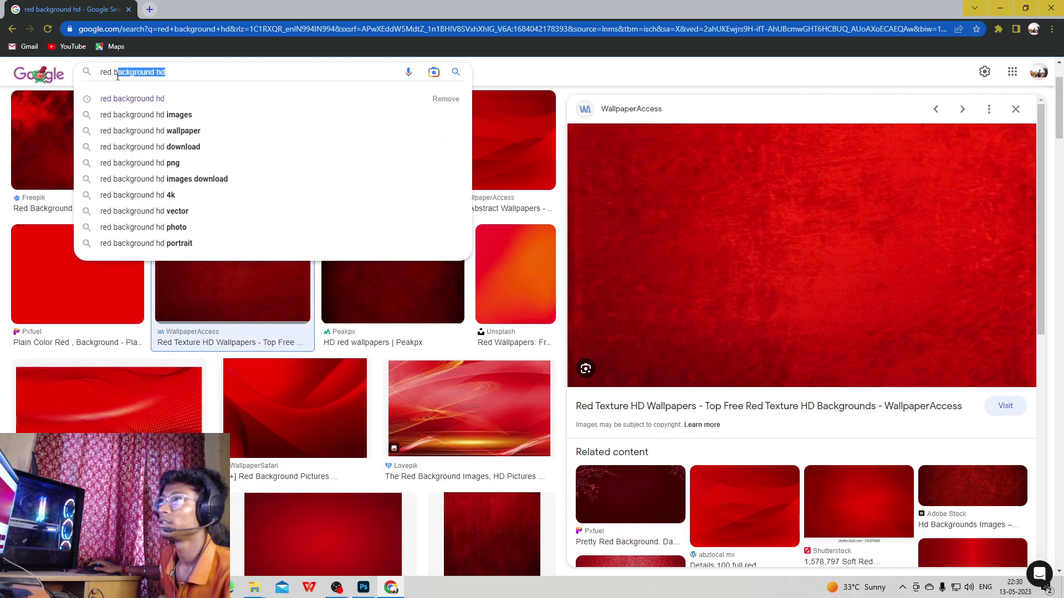
type("p")
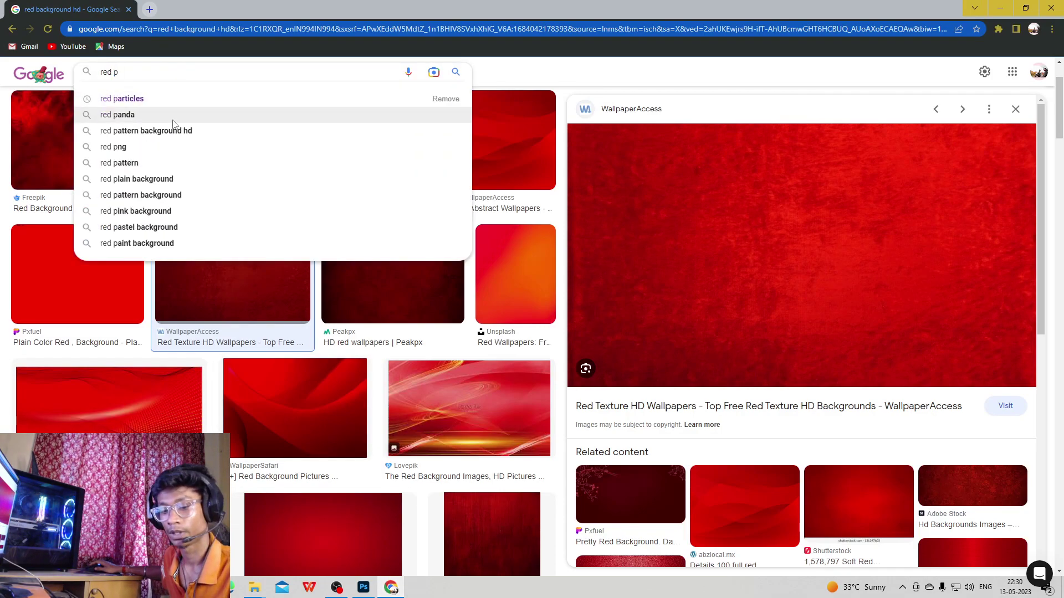
type("a")
left_click(167, 99)
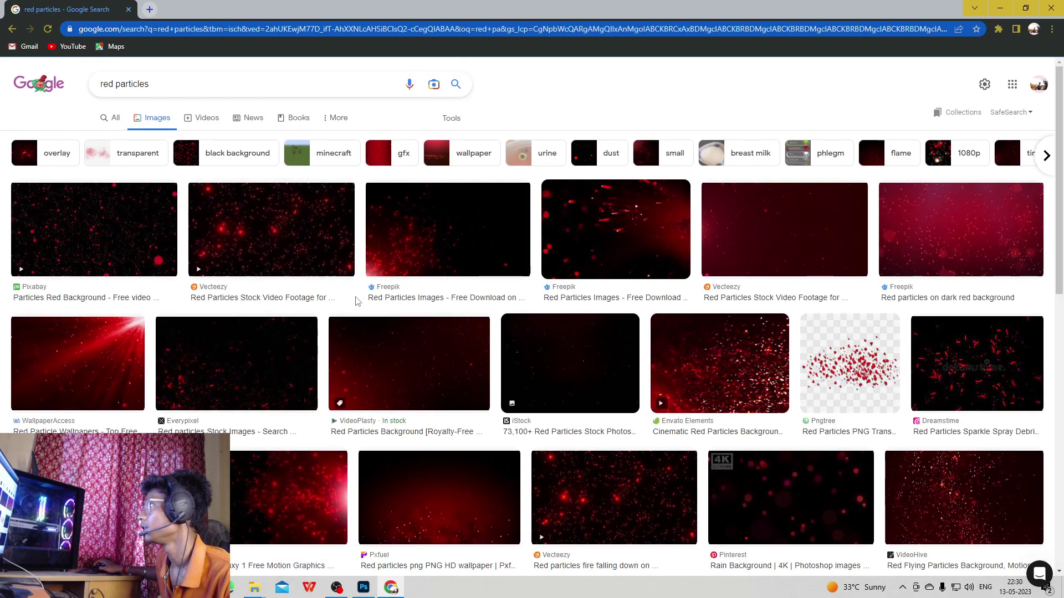
Copy the Cinematic Red Particles image from Motion Array and paste it into the Photoshop document above the red texture.
left_click(746, 366)
right_click(703, 237)
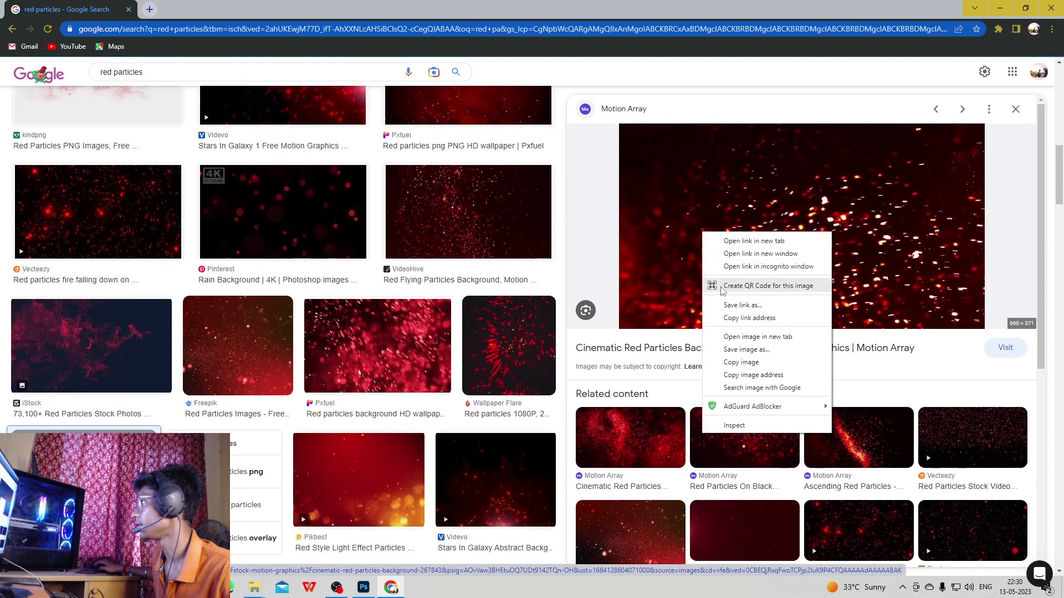
left_click(737, 361)
key("alt+Tab")
key("ctrl+v")
Move and enlarge the particles layer to about 1985 × 1152 px so that it covers the whole canvas.
left_click(12, 57)
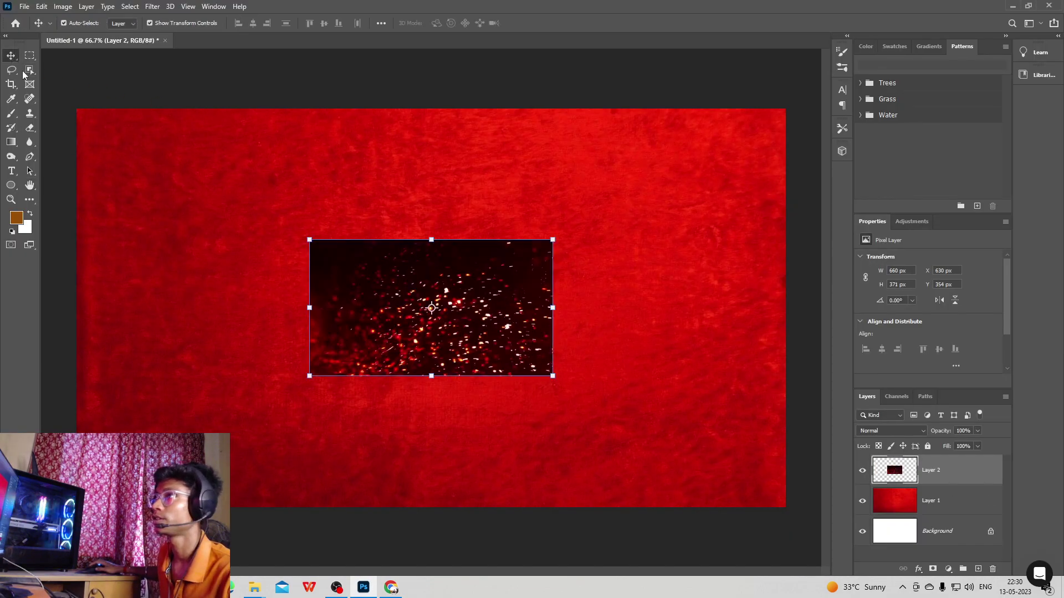
left_click_drag(553, 376, 765, 503)
left_click_drag(658, 390, 420, 252)
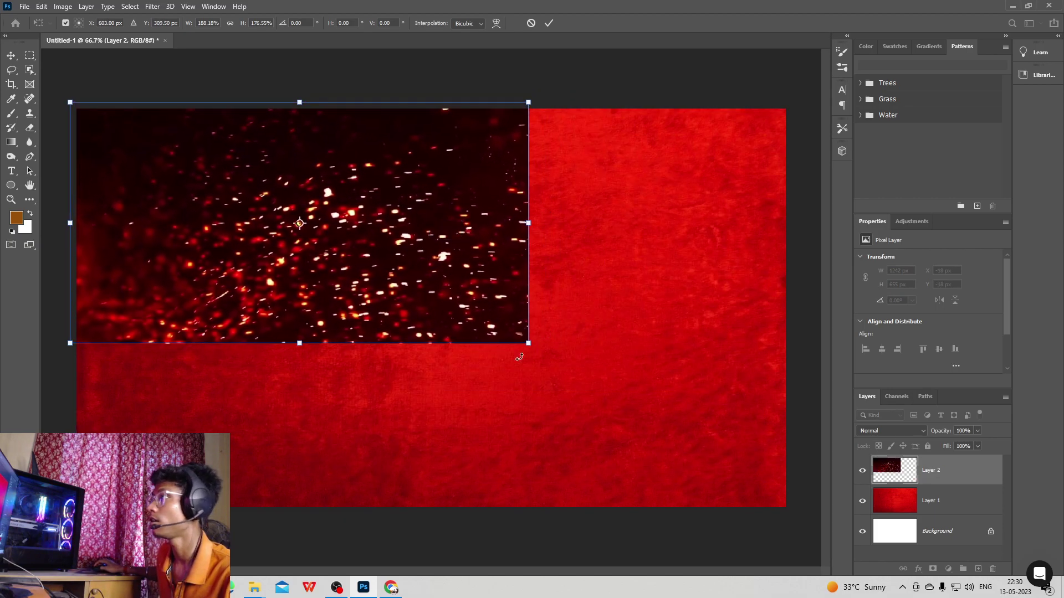
left_click_drag(528, 342, 803, 527)
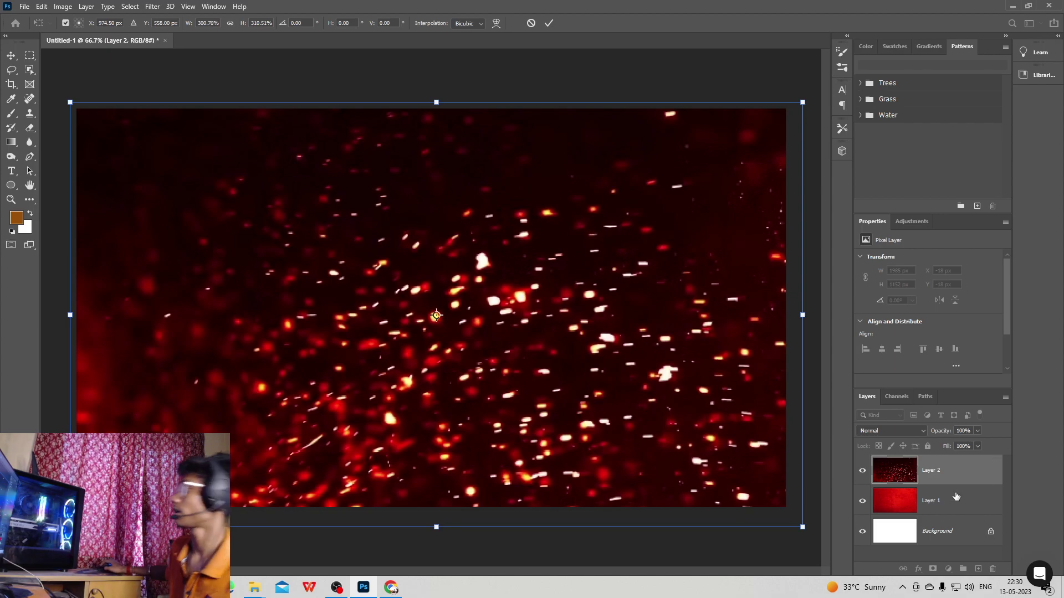
key("Return")
Set the particles layer's blend mode to Overlay with 54% opacity in its blending options.
right_click(964, 470)
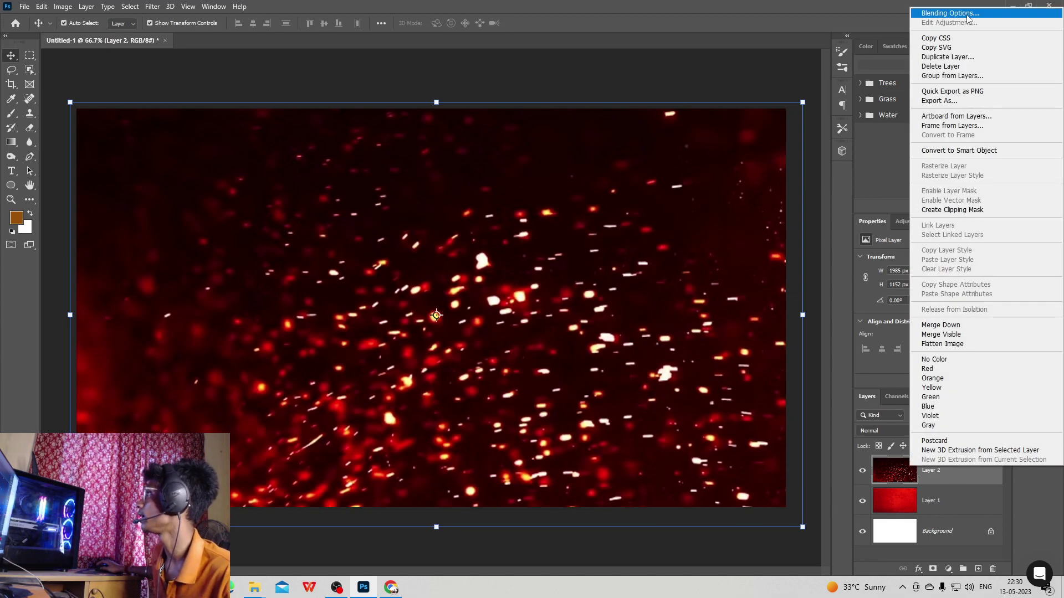
left_click(967, 13)
left_click(820, 117)
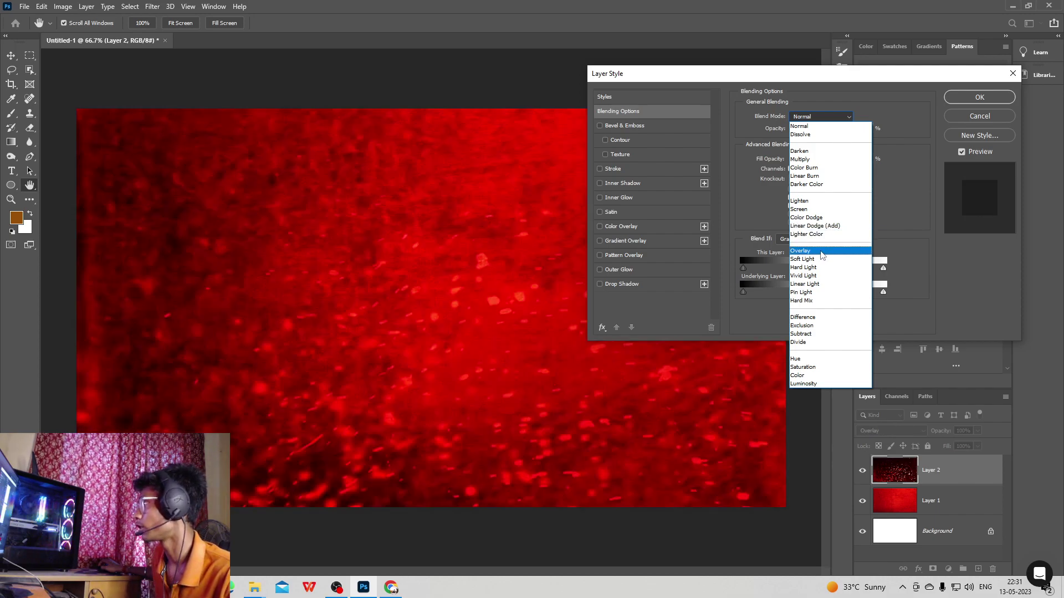
left_click(822, 254)
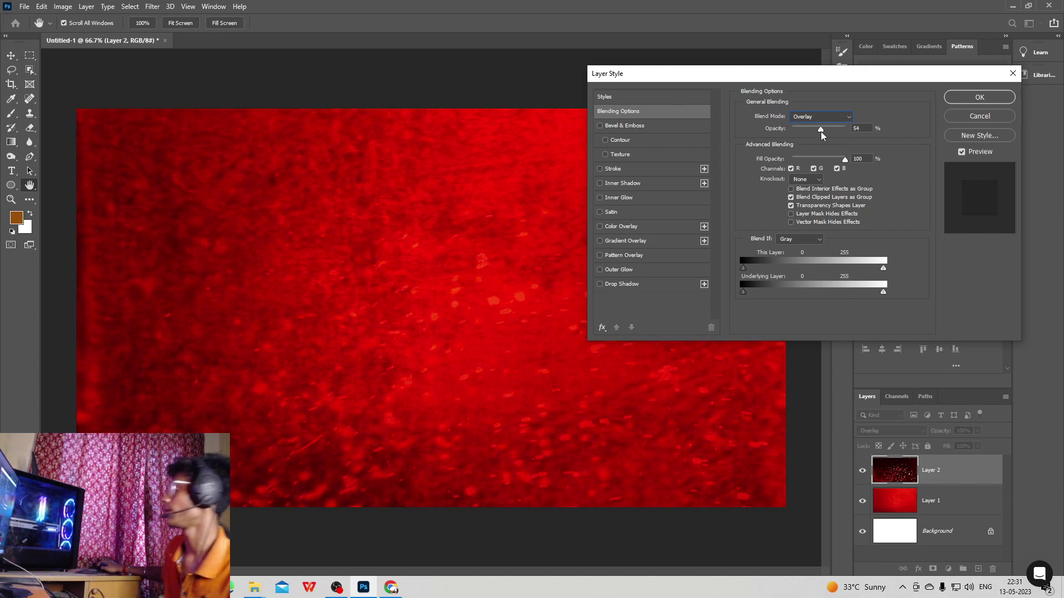
left_click(964, 99)
left_click(273, 78)
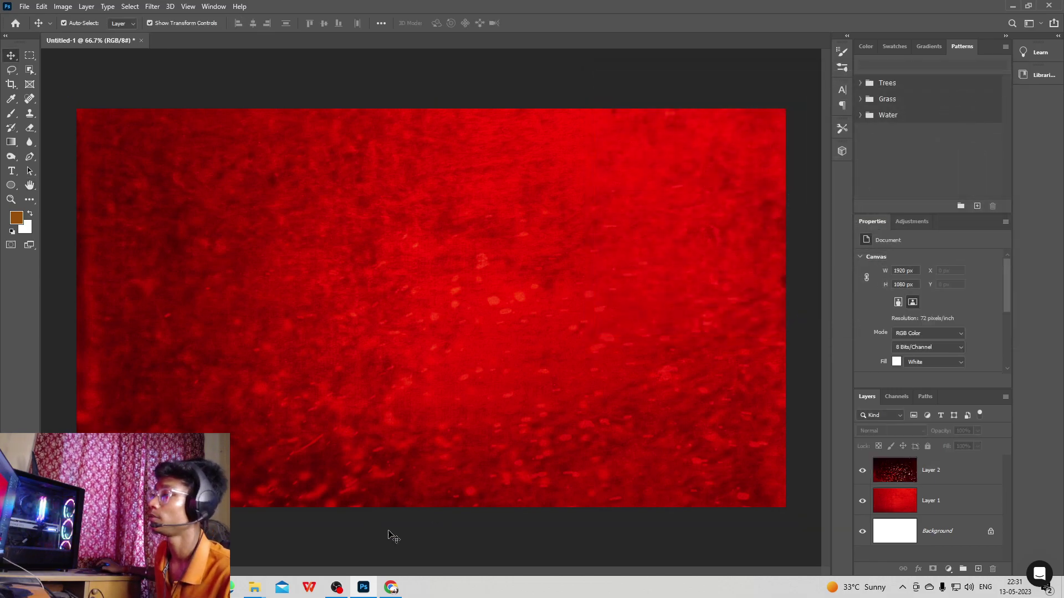
Place the photo of the man with the outstretched fist from the desktop into the document above the particles layer.
left_click(392, 587)
key("super+d")
right_click(399, 272)
left_click(427, 304)
left_click_drag(314, 373, 363, 277)
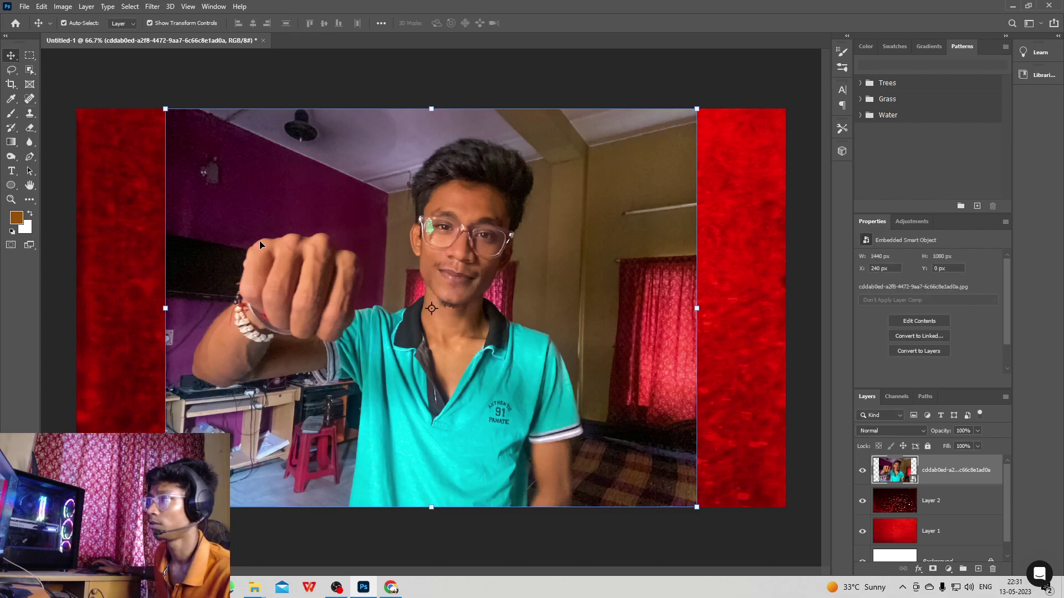
key("Return")
Select the man in the photo with Select Subject and extend the selection between the fist and the shoulder using the Lasso.
key("w")
left_click(431, 26)
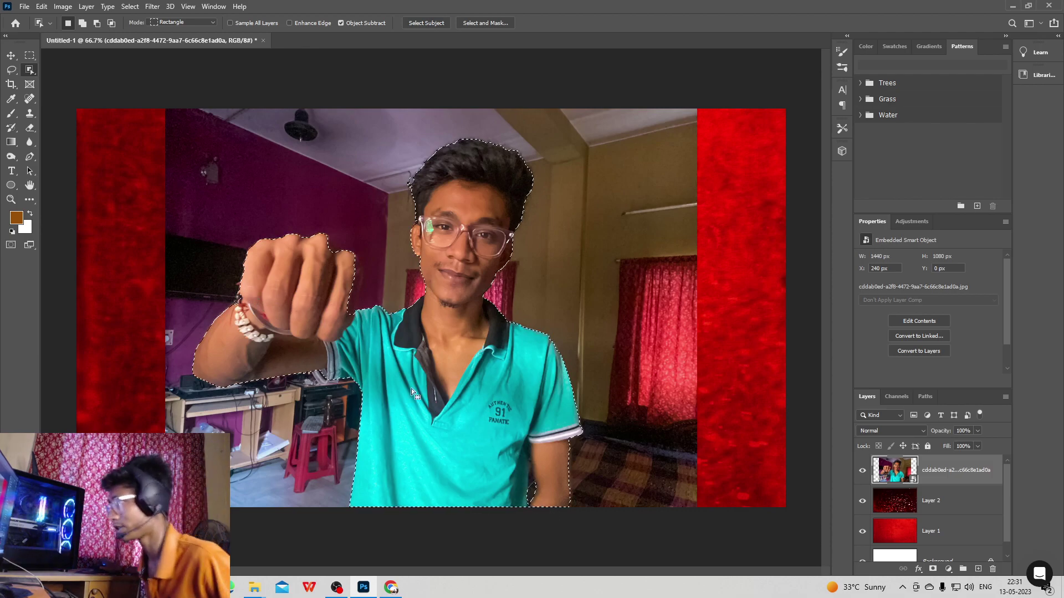
left_click(9, 71)
scroll(360, 277, "up", 2)
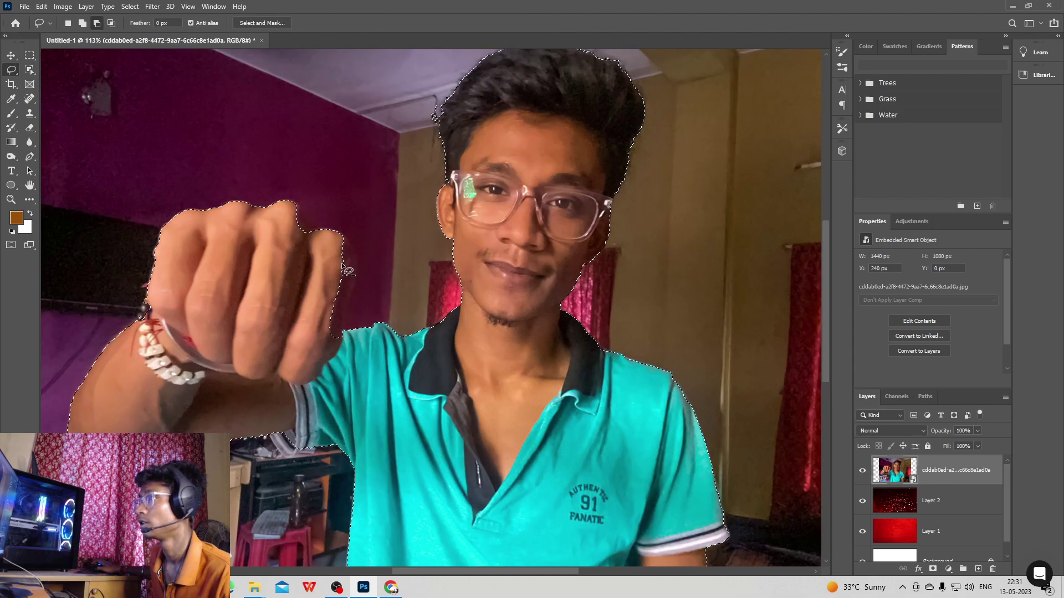
key("alt")
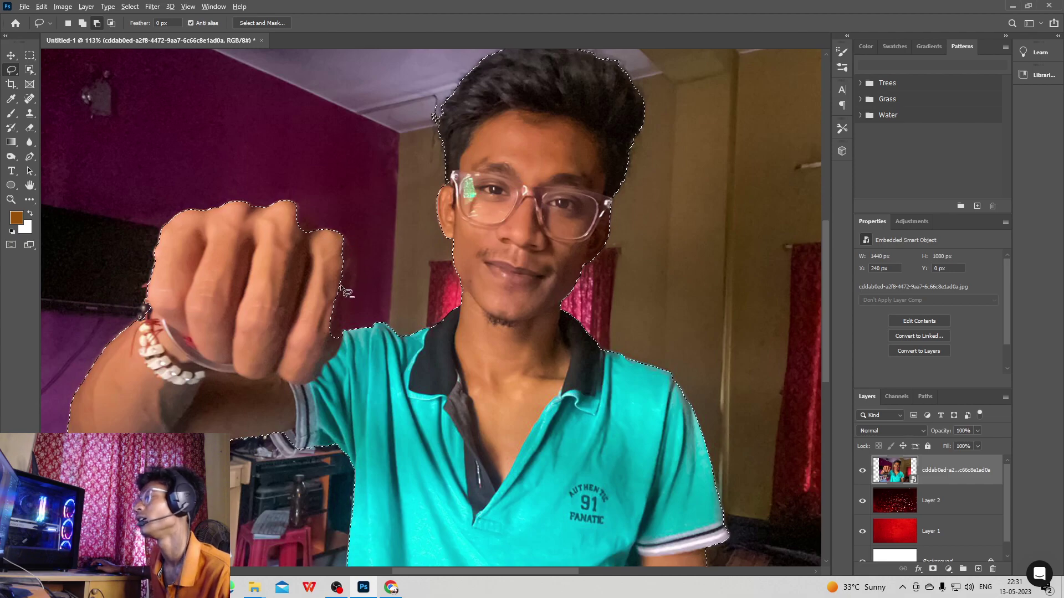
mouse_move(350, 270)
left_mouse_down()
mouse_move(293, 278)
mouse_move(304, 344)
mouse_move(353, 343)
left_mouse_up()
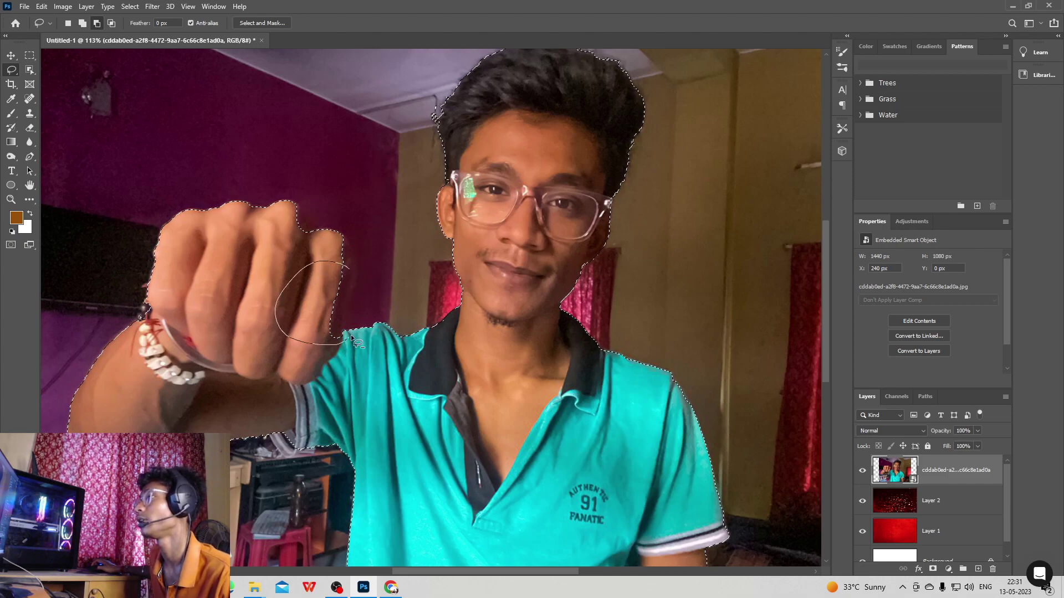
left_click_drag(348, 272, 348, 272)
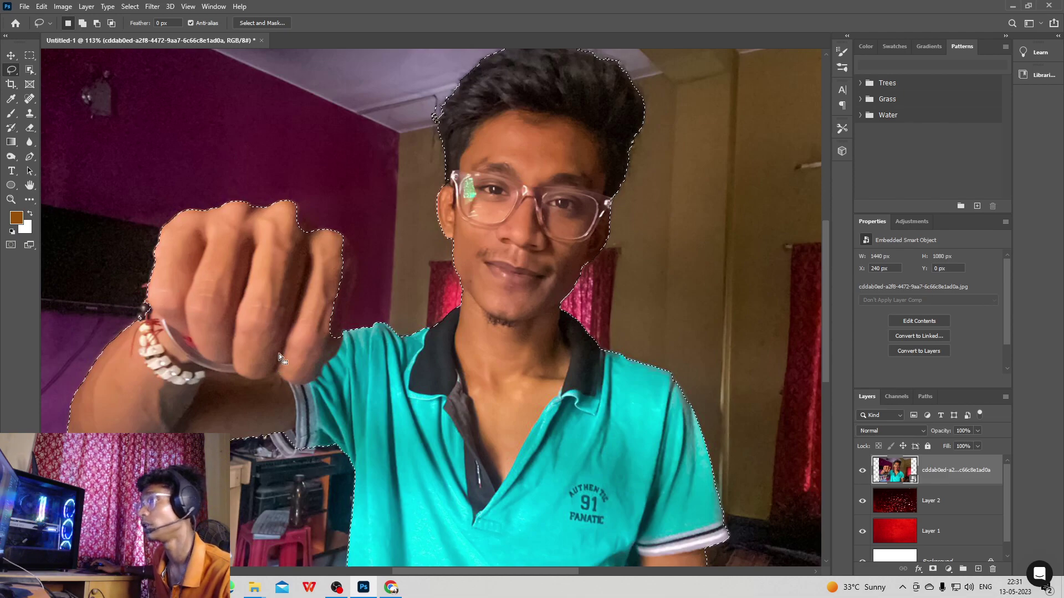
mouse_move(301, 273)
left_mouse_down()
mouse_move(374, 326)
mouse_move(312, 275)
left_mouse_up()
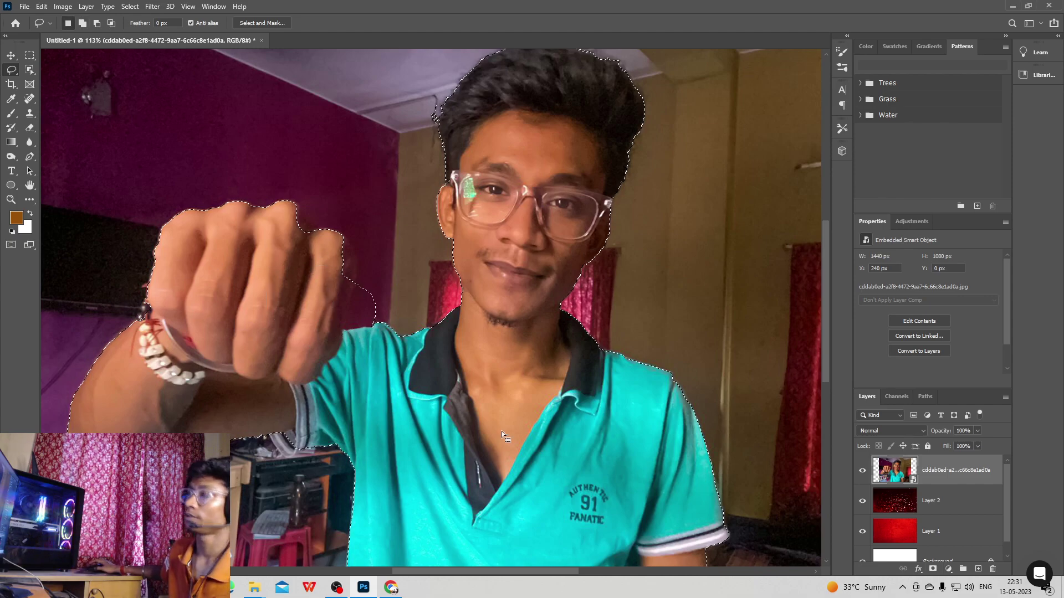
Extend the selection around the little finger's knuckle with the Lasso and subtract the excess area between the fist and the face.
scroll(378, 362, "up", 2)
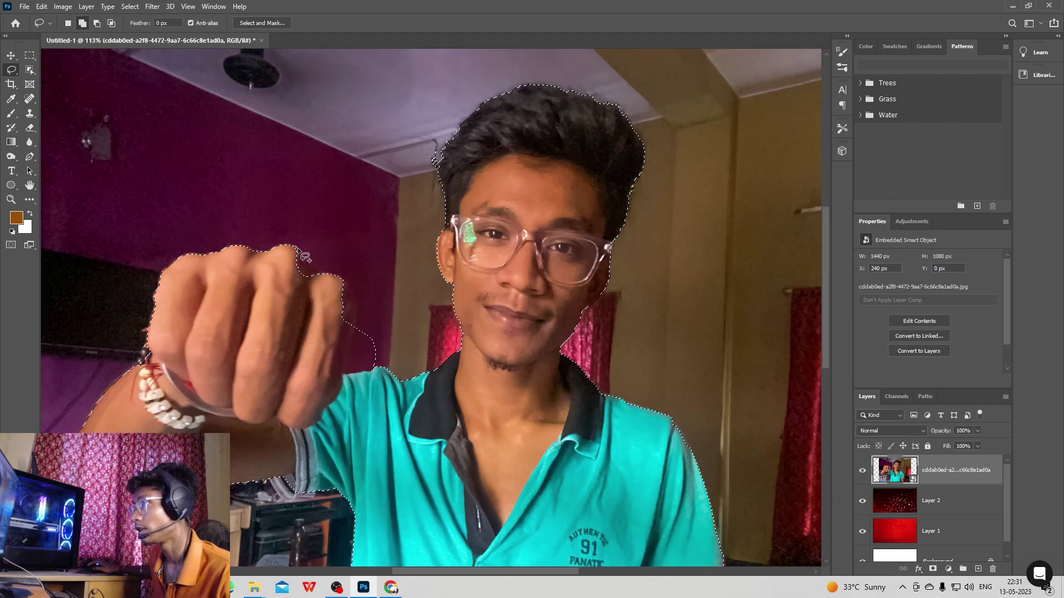
mouse_move(280, 265)
left_mouse_down()
mouse_move(319, 288)
mouse_move(382, 244)
mouse_move(376, 272)
left_mouse_up()
key("ctrl+plus")
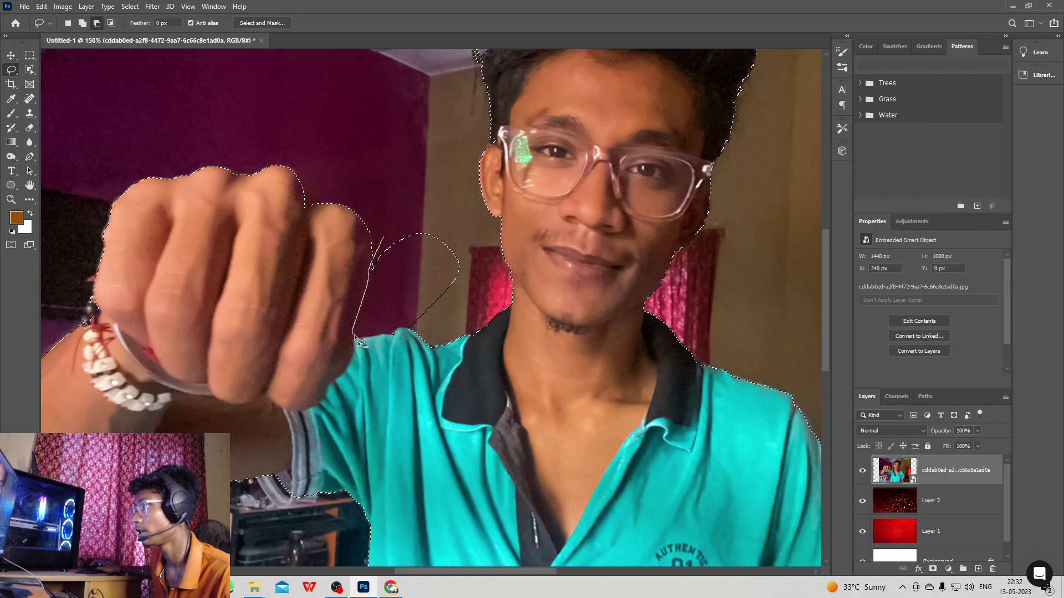
mouse_move(449, 327)
left_mouse_down()
mouse_move(472, 253)
mouse_move(428, 225)
mouse_move(383, 244)
left_mouse_up()
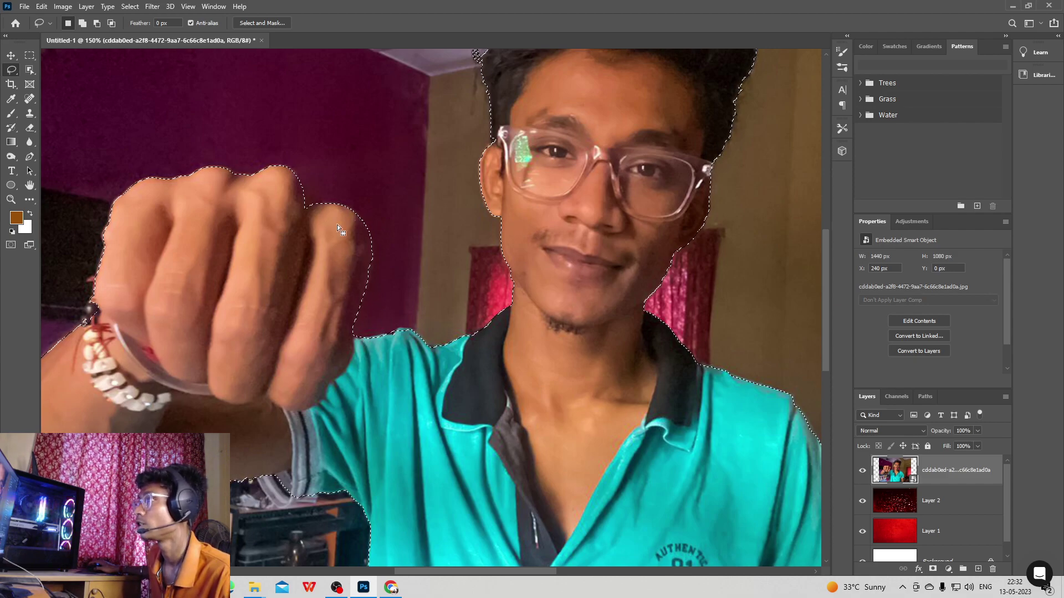
scroll(321, 216, "up", 2)
key("shift")
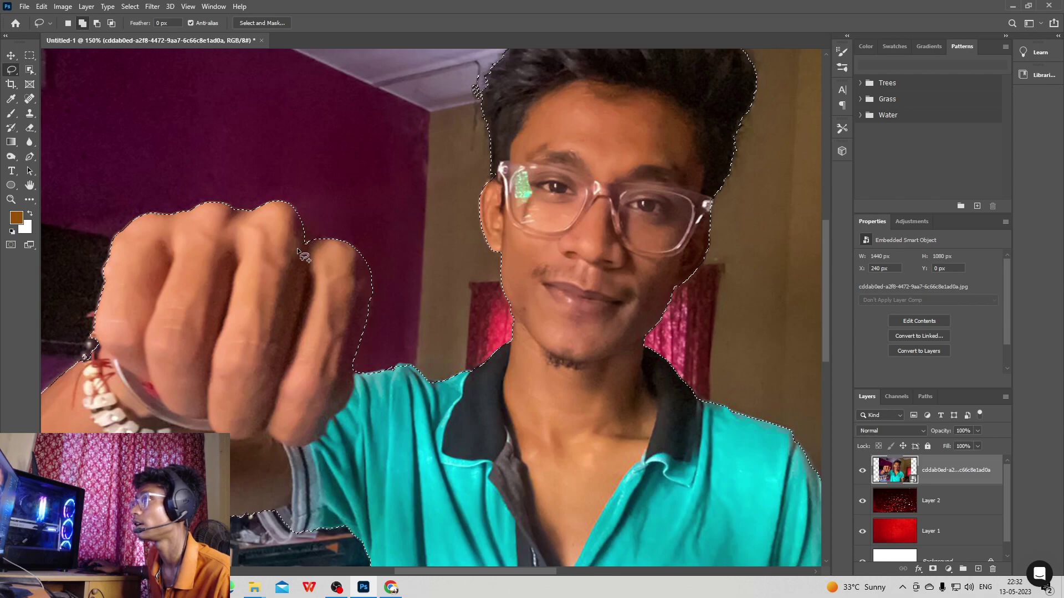
scroll(256, 320, "down", 3)
scroll(221, 354, "up", 10)
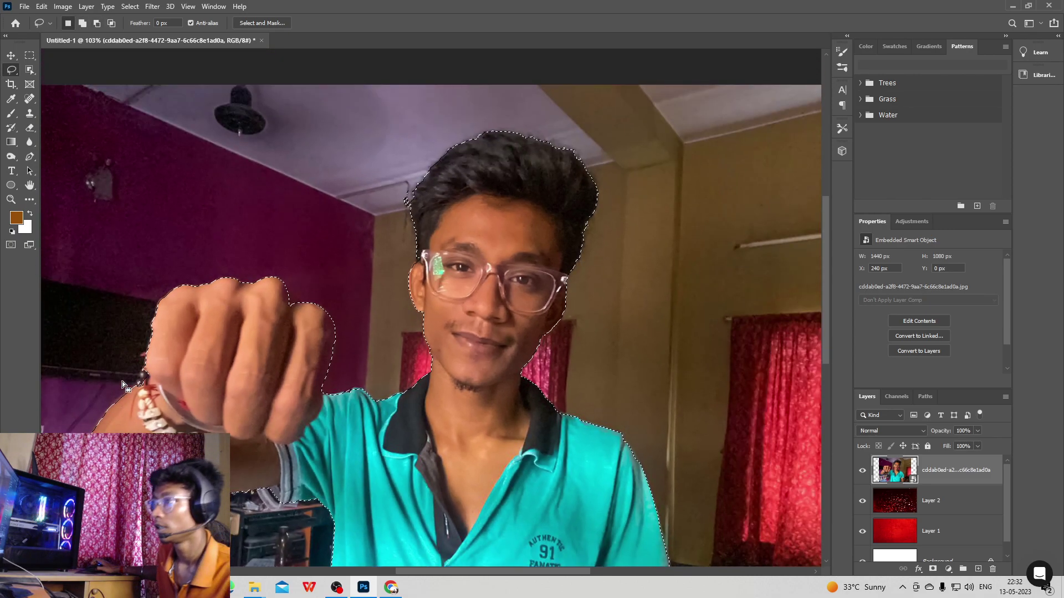
scroll(149, 390, "down", 10)
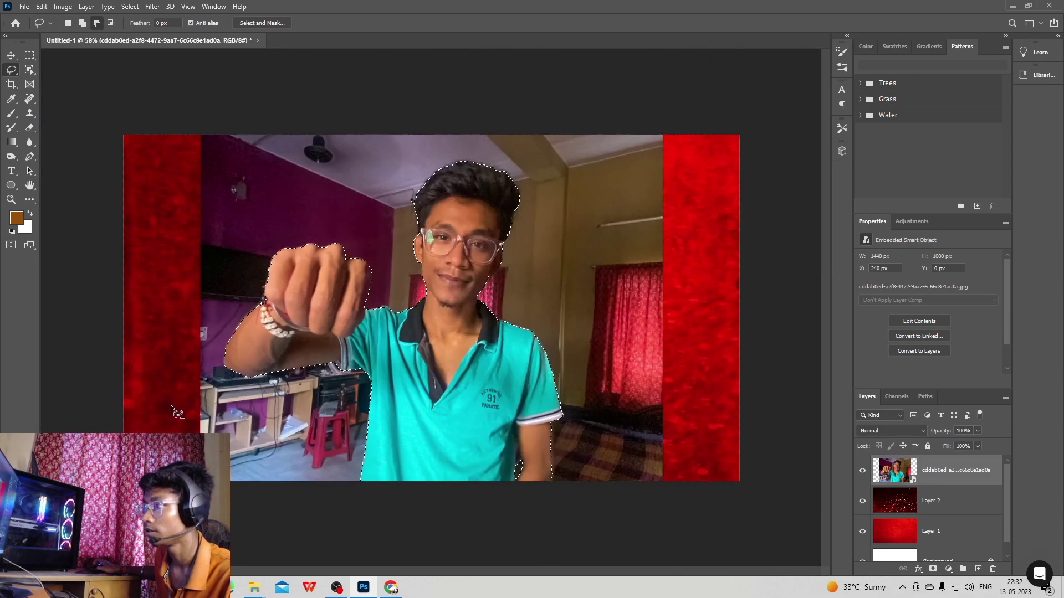
Add the dark bracelet beads at the wrist below the fist to the selection with the Lasso.
scroll(231, 327, "up", 4)
scroll(214, 281, "up", 1)
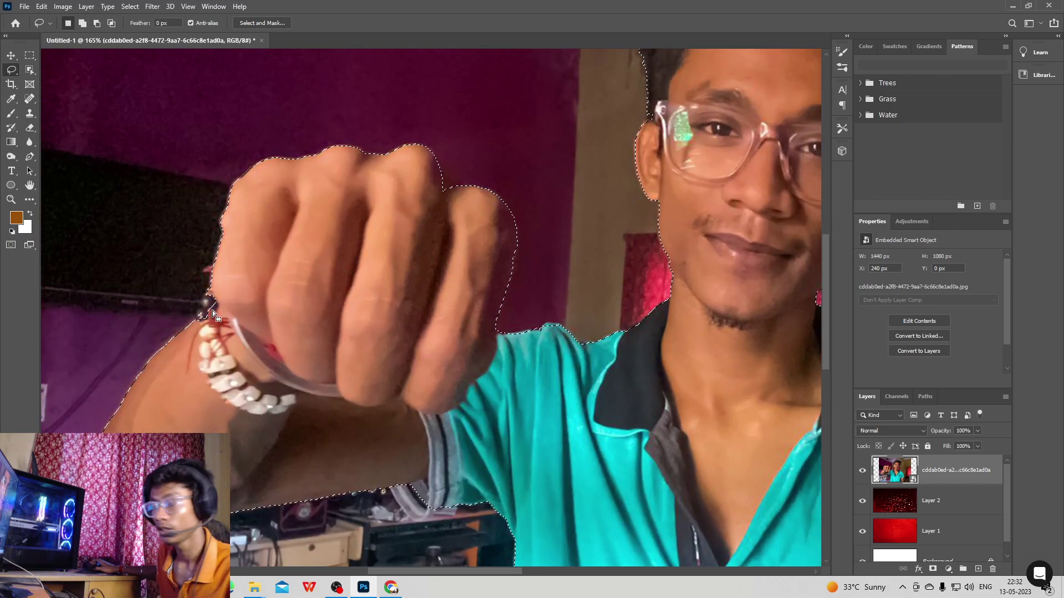
scroll(204, 322, "up", 1)
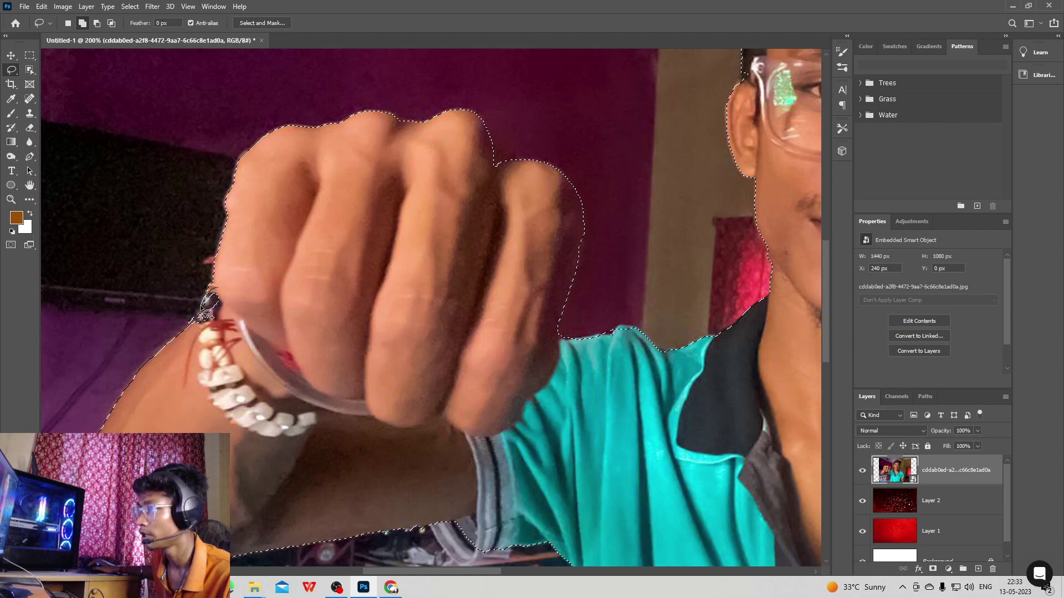
mouse_move(190, 320)
left_mouse_down()
mouse_move(244, 288)
mouse_move(194, 316)
left_mouse_up()
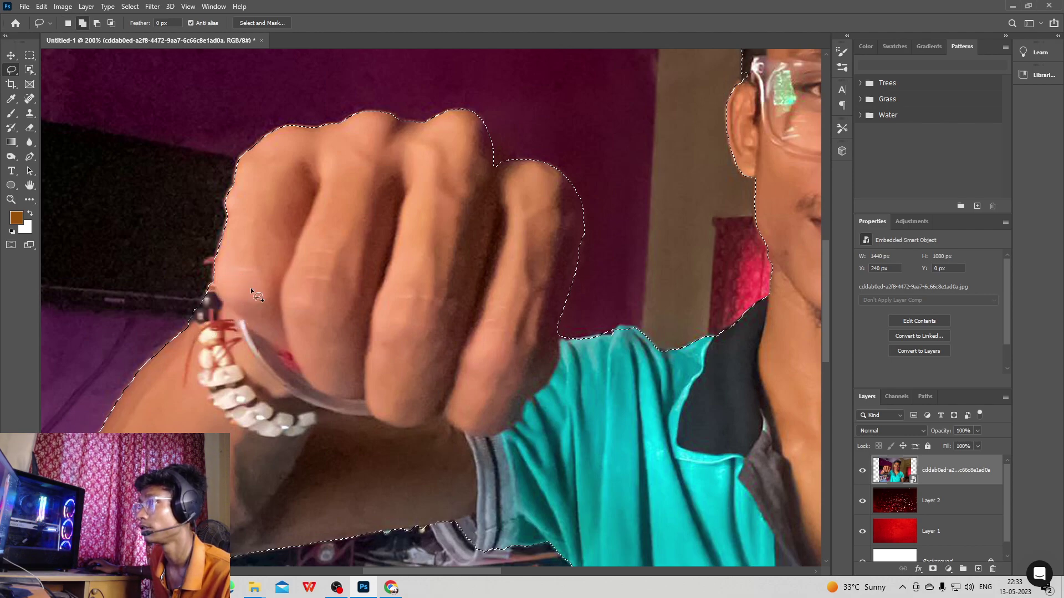
Subtract the background strip along the underside of the forearm beside the sleeve cuff with the Lasso.
scroll(298, 383, "down", 3)
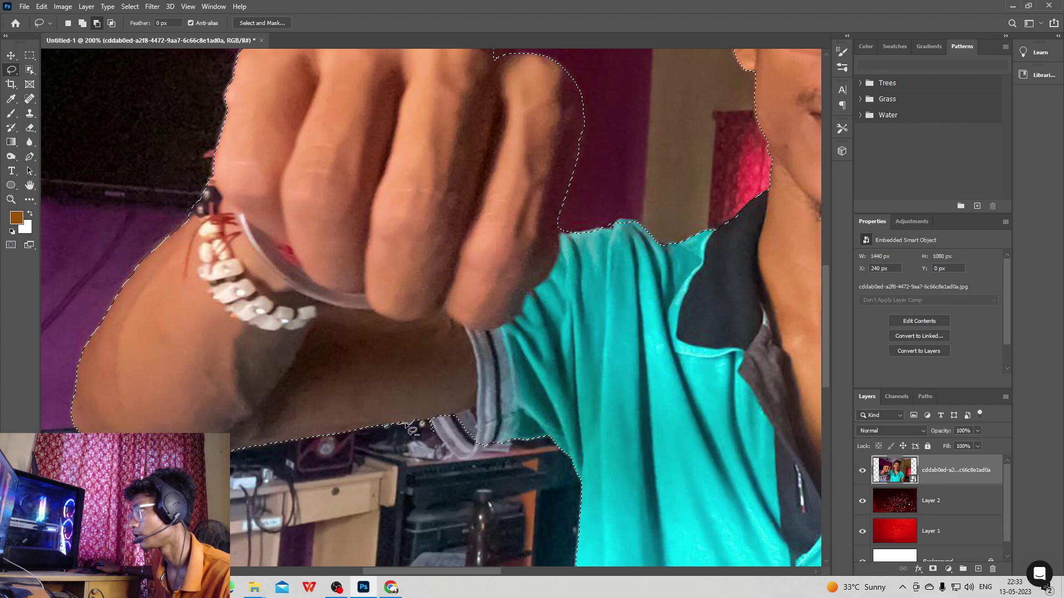
left_click_drag(392, 427, 395, 428)
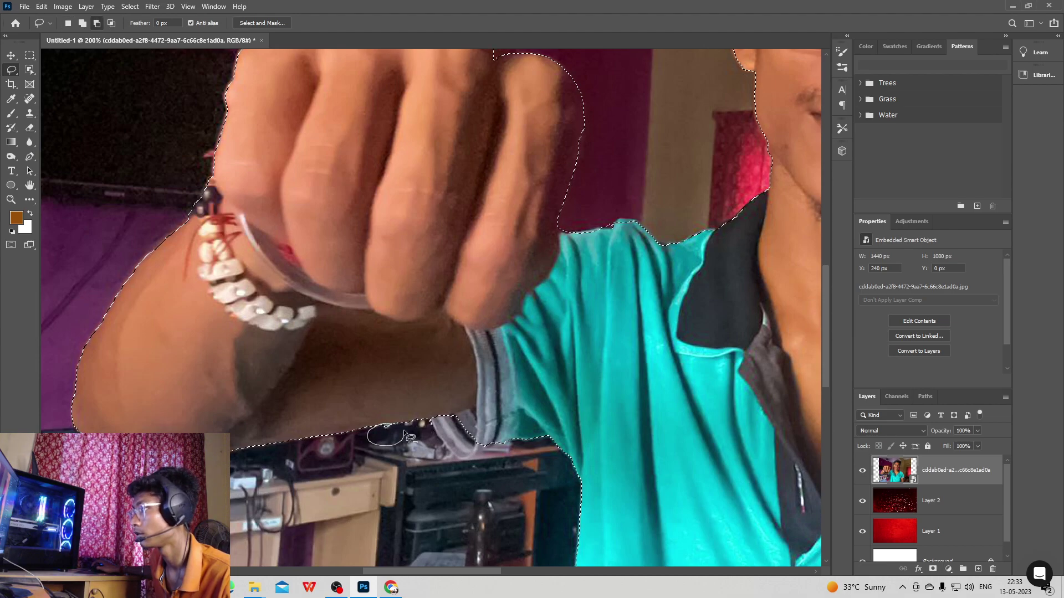
left_click_drag(394, 426, 395, 428)
Add the lower part of the outstretched arm's sleeve cuff to the selection with the Lasso.
scroll(396, 428, "down", 2)
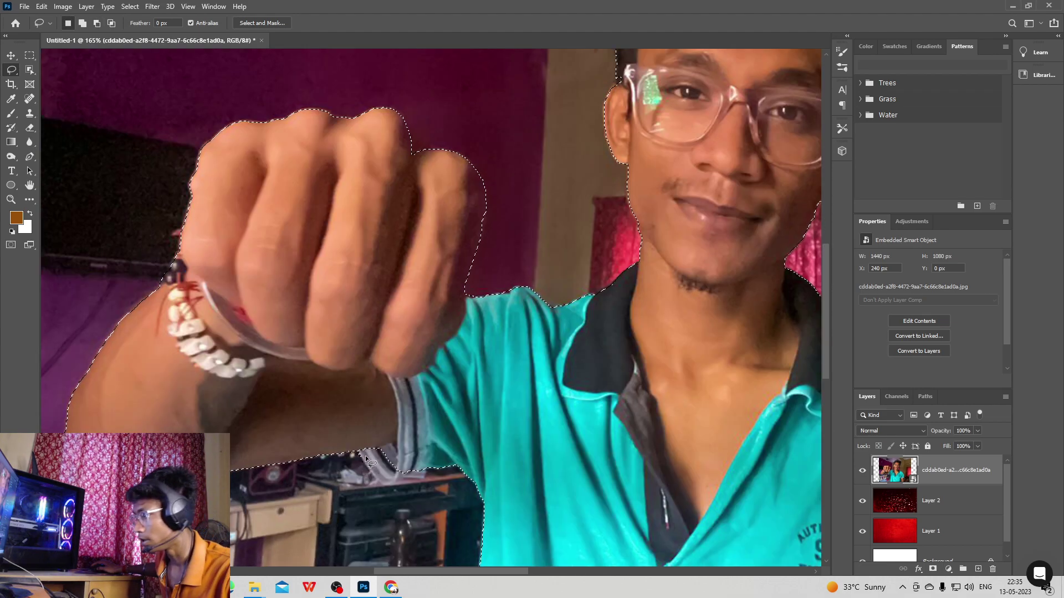
key("alt+shift")
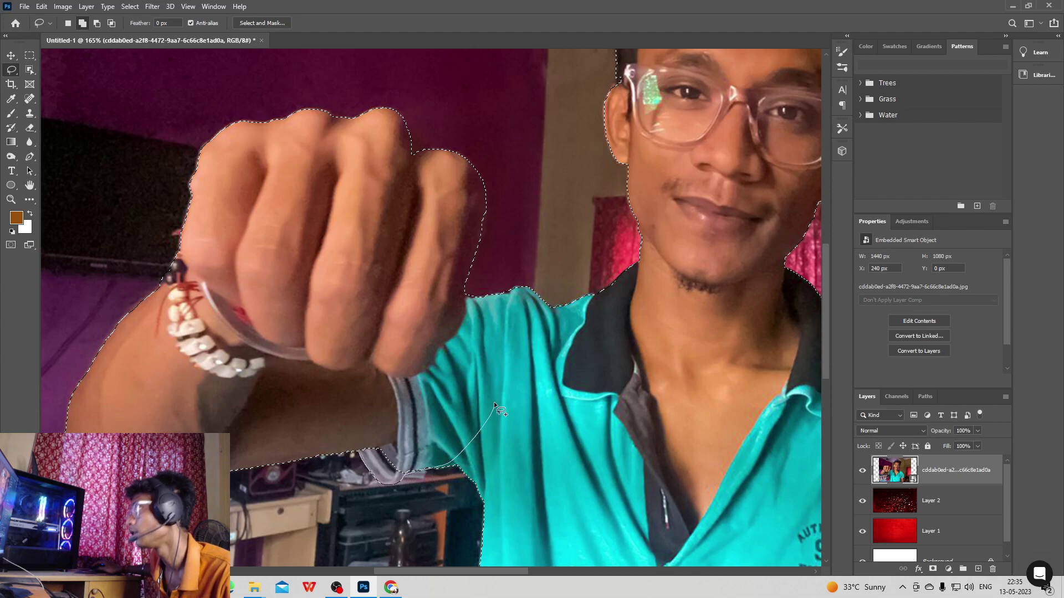
left_click_drag(494, 406, 484, 404)
Add the small gap between the ear, the hair and the glasses frame to the selection with the Lasso.
scroll(544, 365, "down", 3)
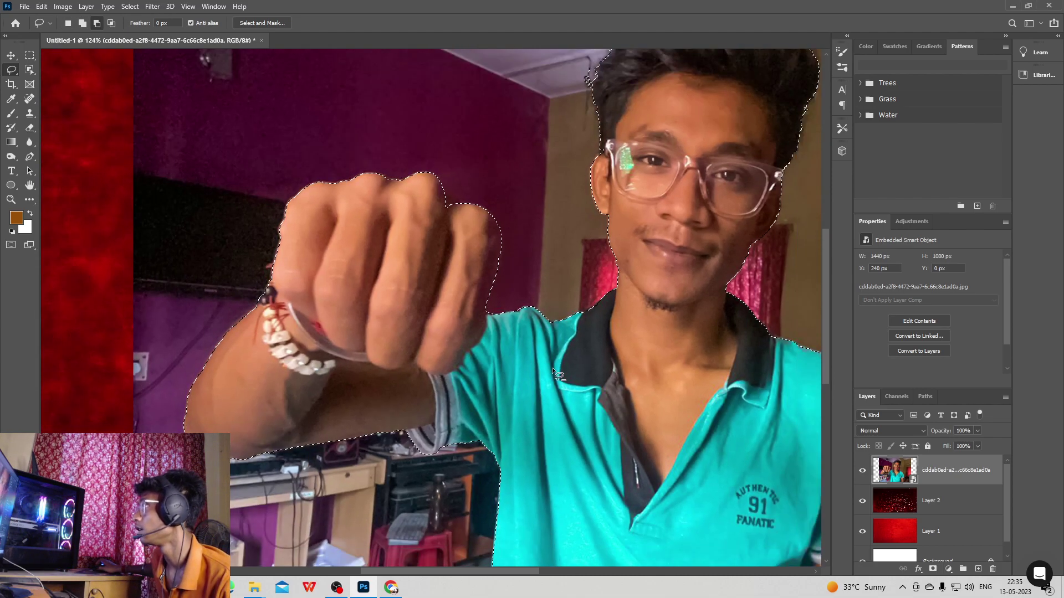
scroll(616, 278, "up", 5)
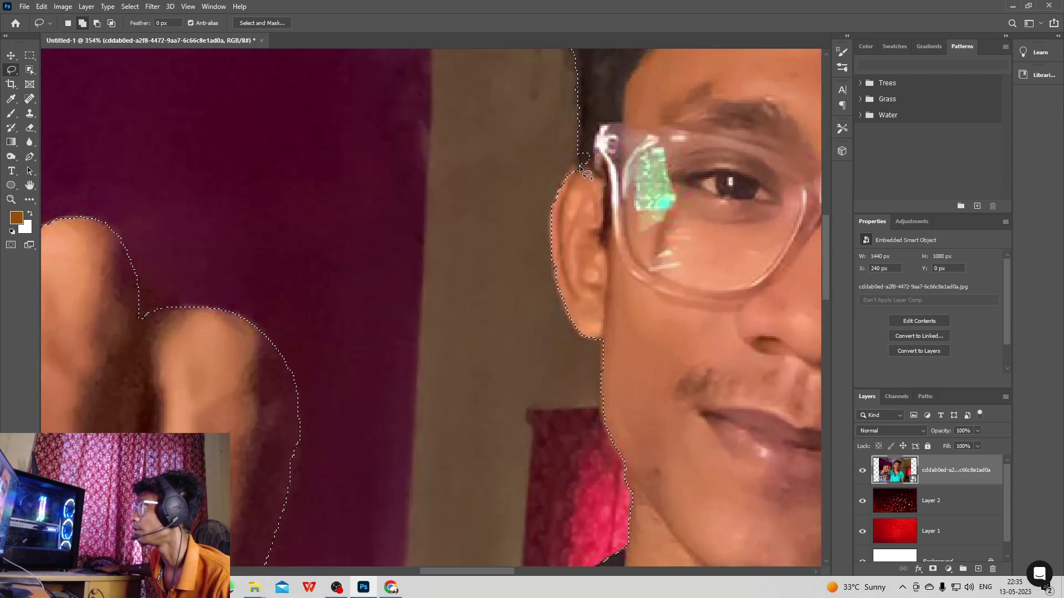
left_click_drag(578, 169, 566, 177)
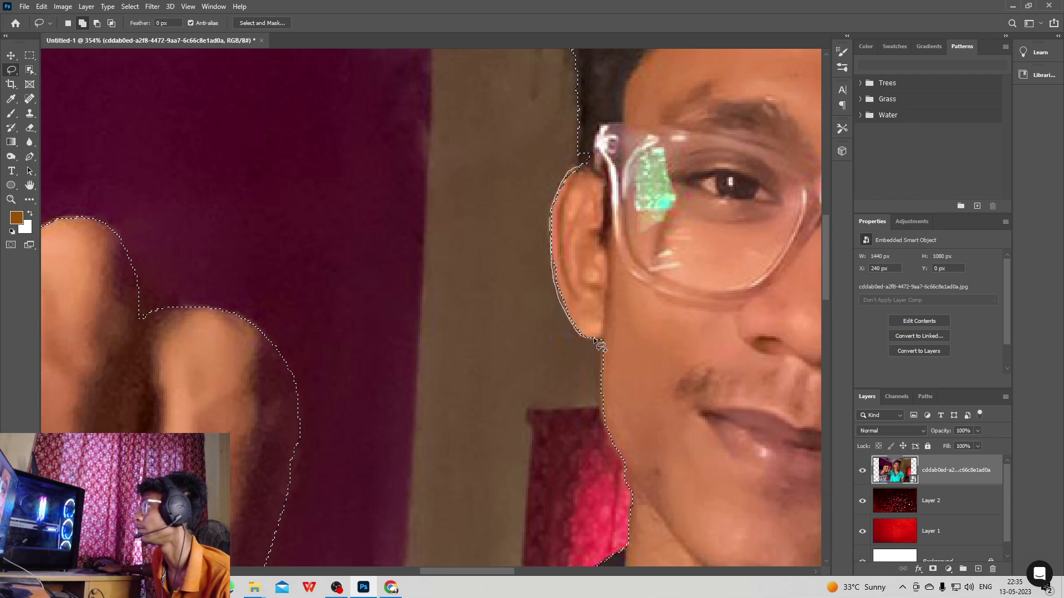
mouse_move(596, 171)
left_mouse_down()
mouse_move(581, 154)
mouse_move(581, 180)
left_mouse_up()
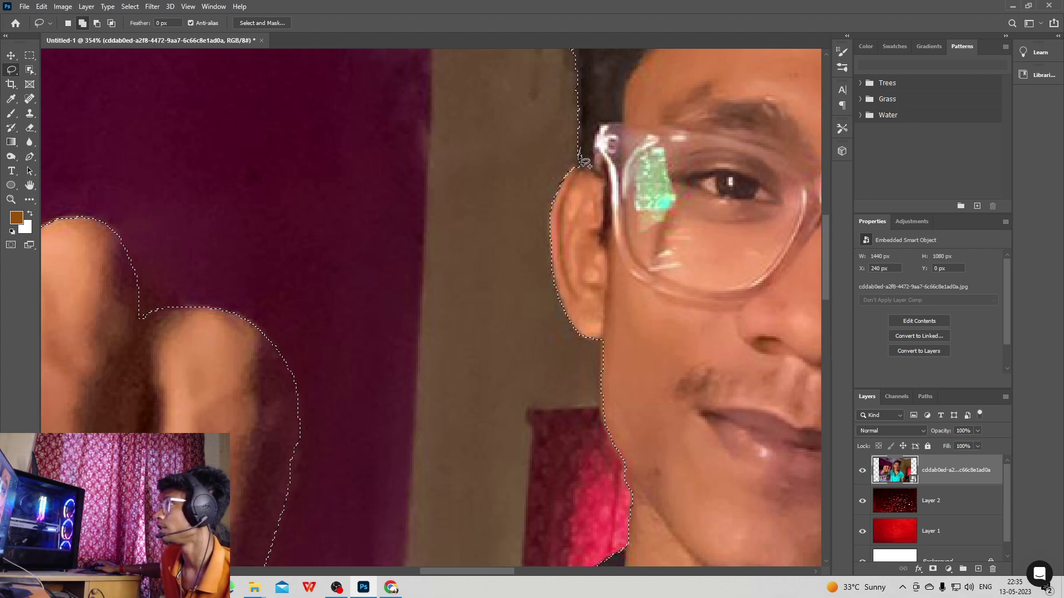
scroll(595, 222, "down", 1)
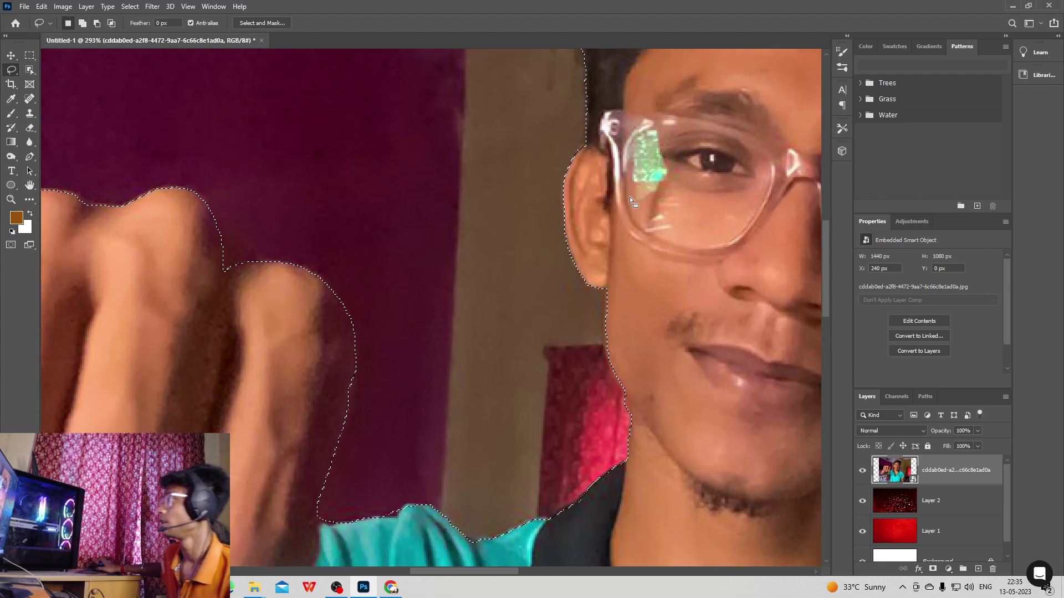
Subtract the gap between the shirt and the hanging arm, and extend the selection along that arm's outer edge with the Lasso.
scroll(612, 299, "down", 3)
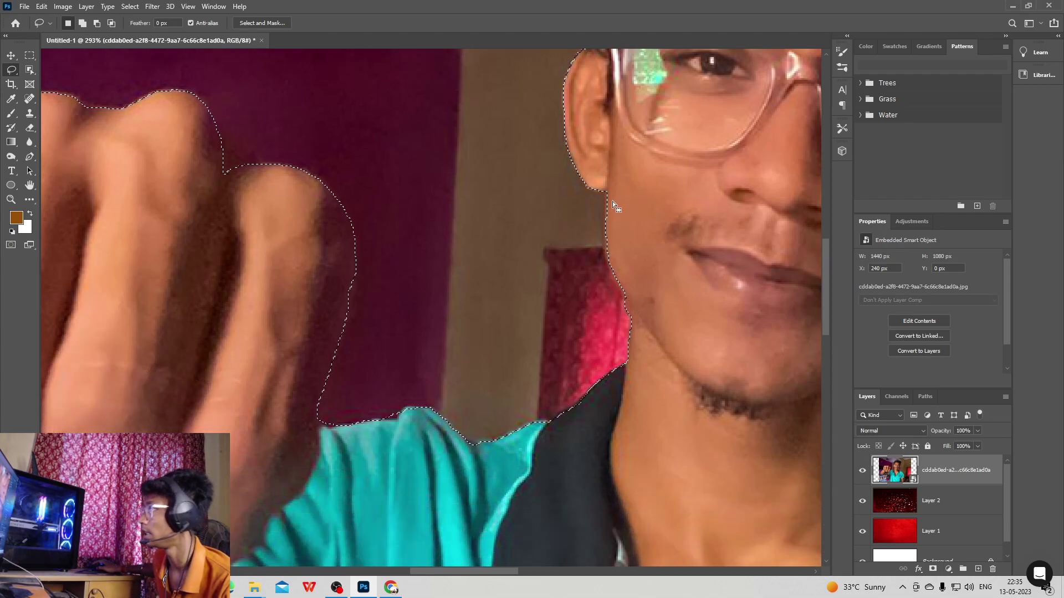
scroll(637, 281, "down", 1)
scroll(636, 275, "down", 4)
scroll(613, 380, "down", 1)
scroll(609, 392, "up", 1)
scroll(517, 554, "down", 4)
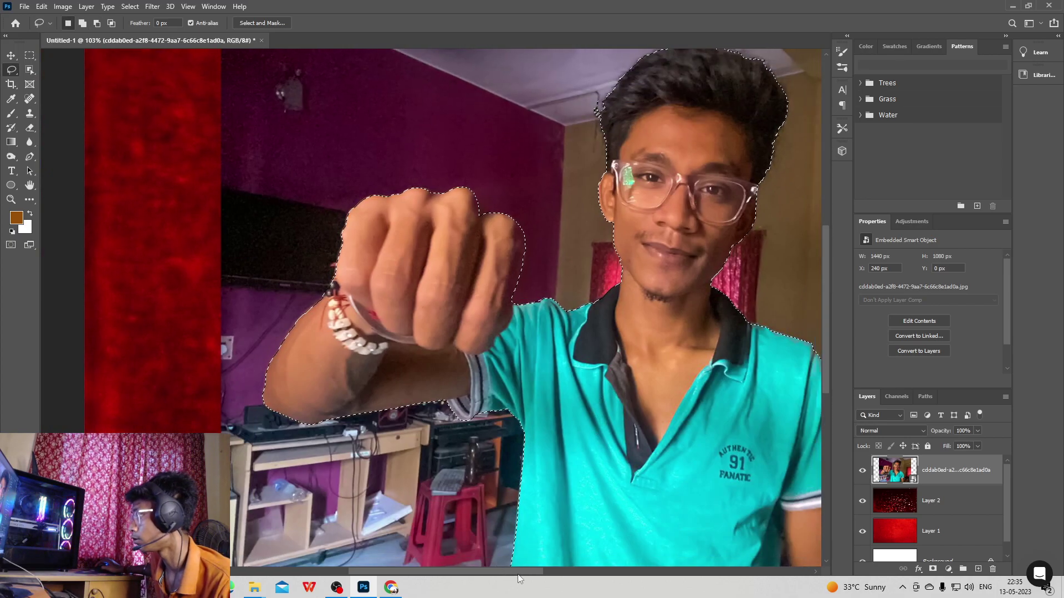
scroll(553, 482, "up", 5)
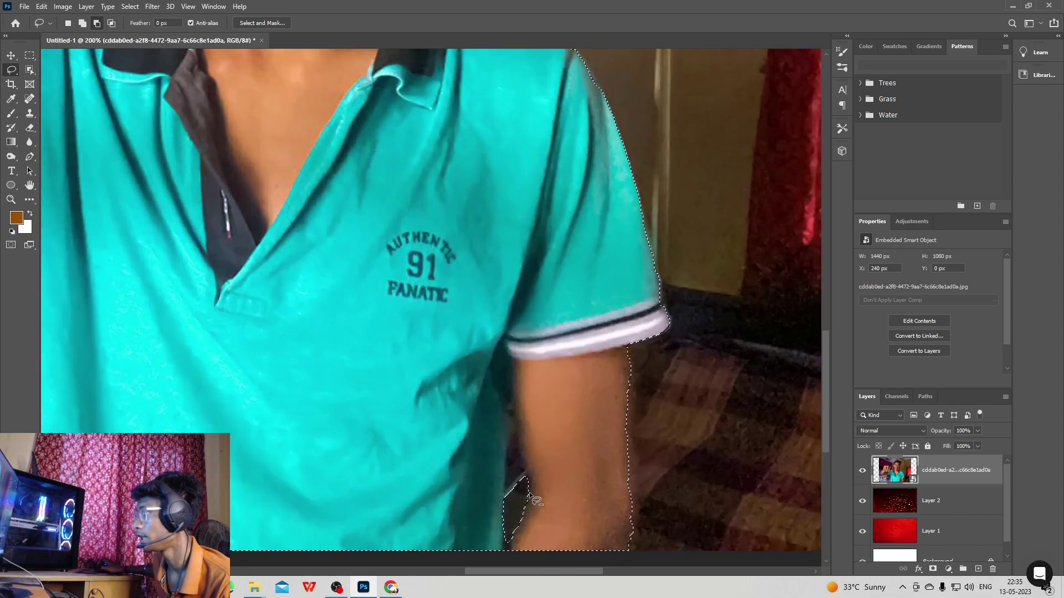
left_click_drag(530, 496, 507, 549)
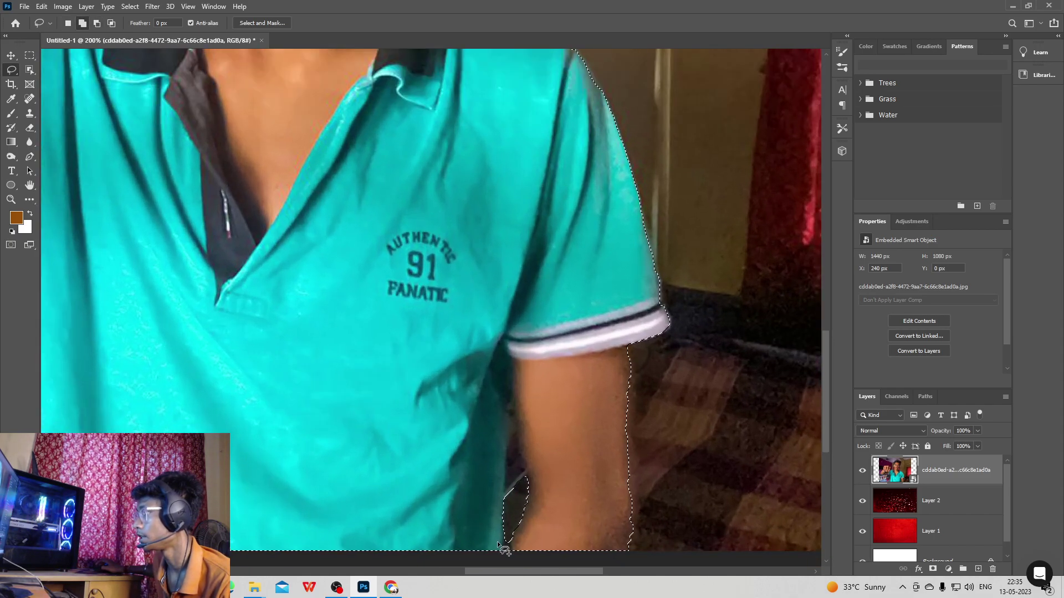
key("alt")
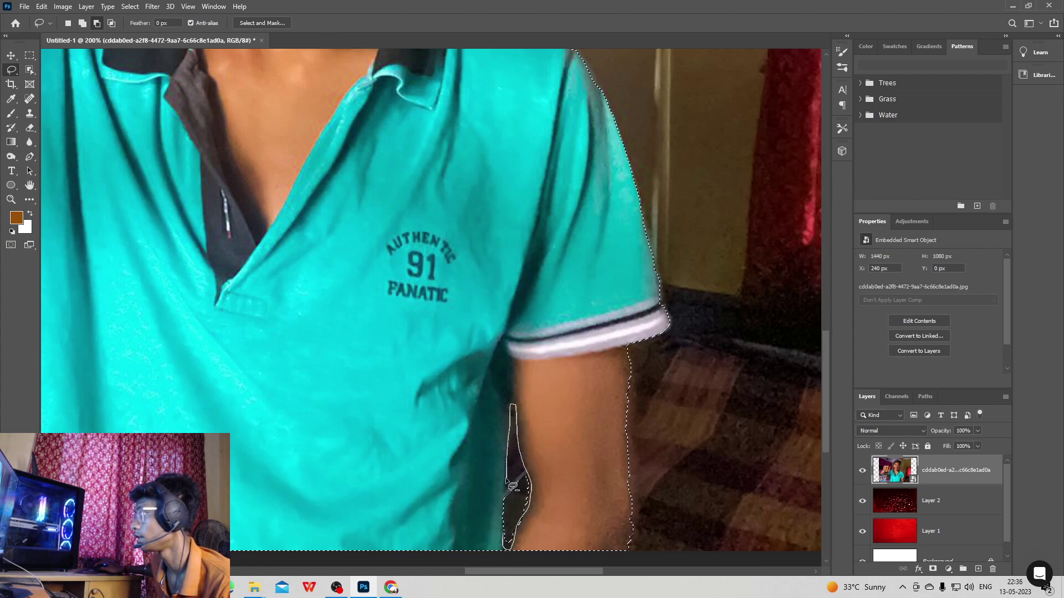
left_click_drag(508, 537, 507, 542)
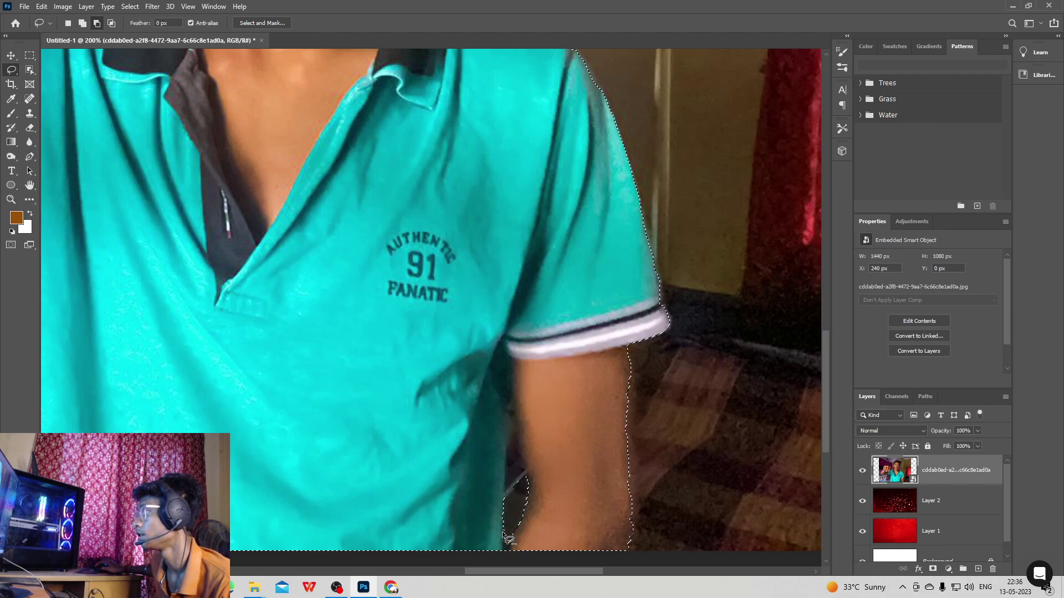
key("shift")
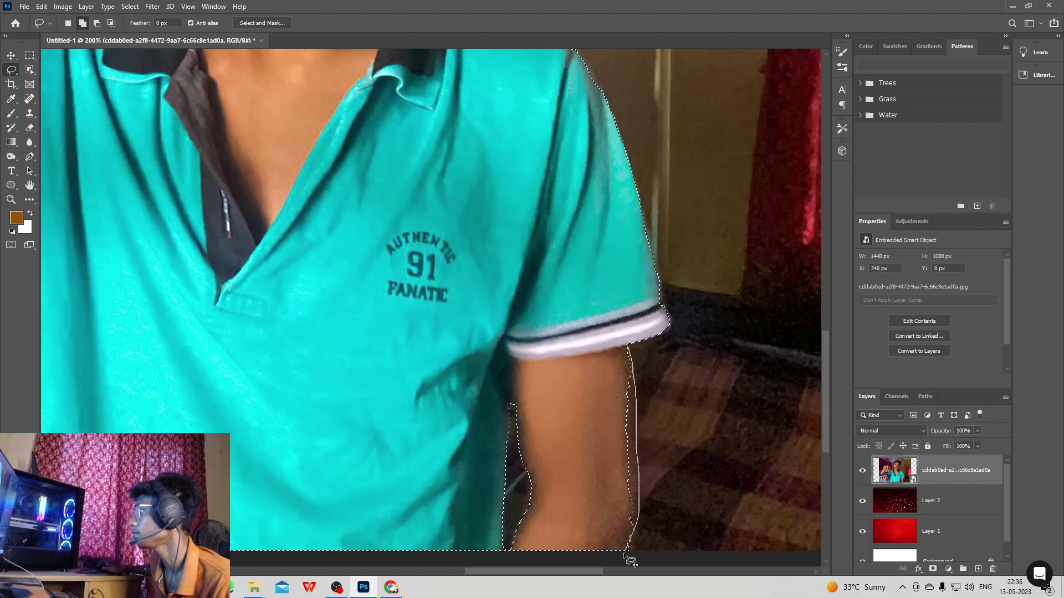
Examine the selection edge around the man's face, hair and shoulders.
scroll(636, 350, "up", 5)
scroll(618, 315, "down", 5)
scroll(584, 281, "up", 5)
scroll(449, 199, "up", 2)
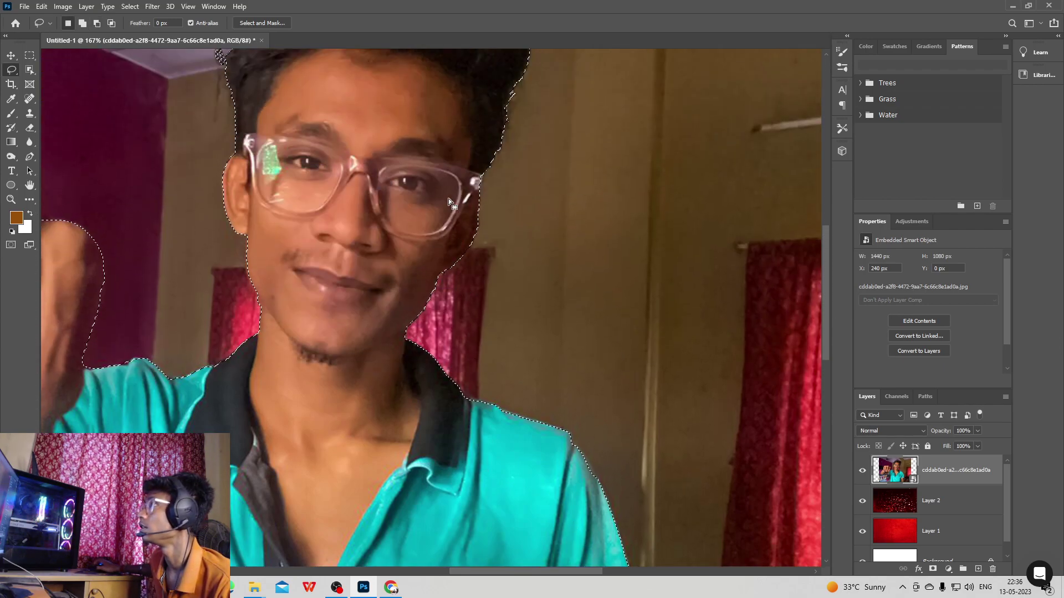
scroll(449, 200, "down", 4)
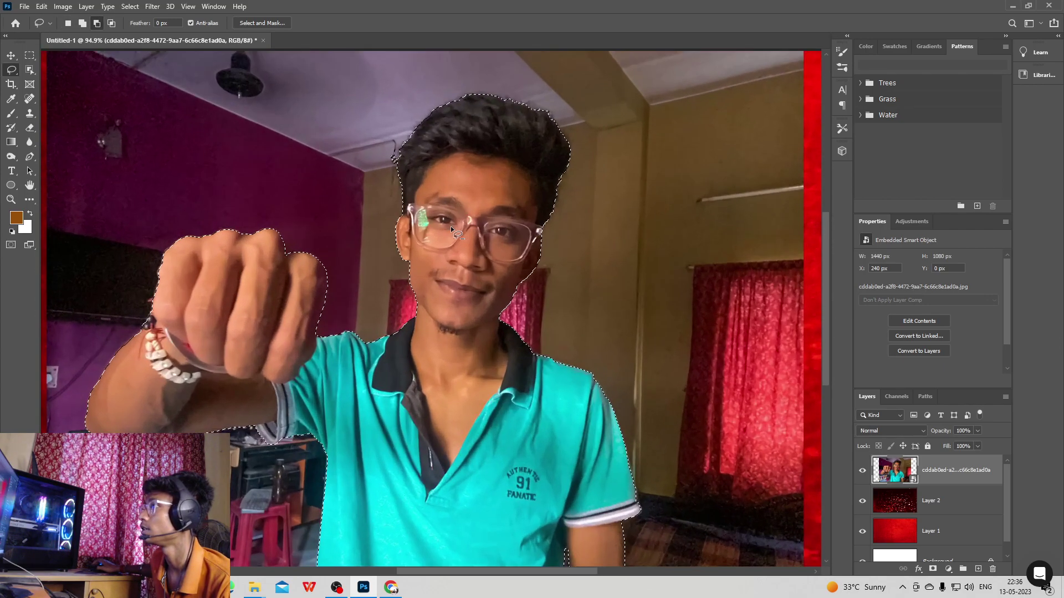
scroll(450, 226, "up", 5)
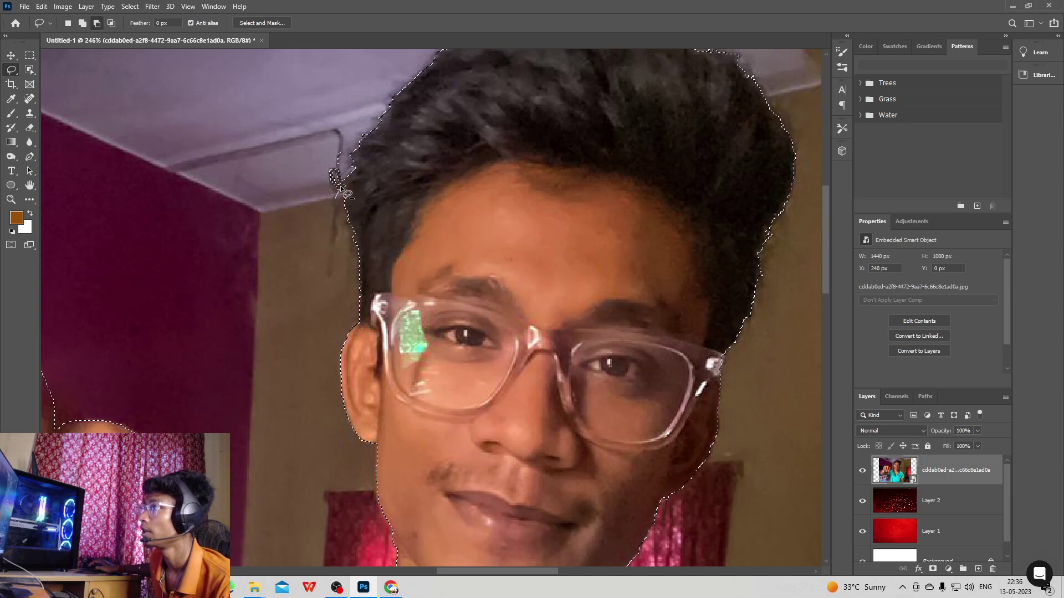
scroll(321, 158, "down", 2)
scroll(370, 200, "down", 3)
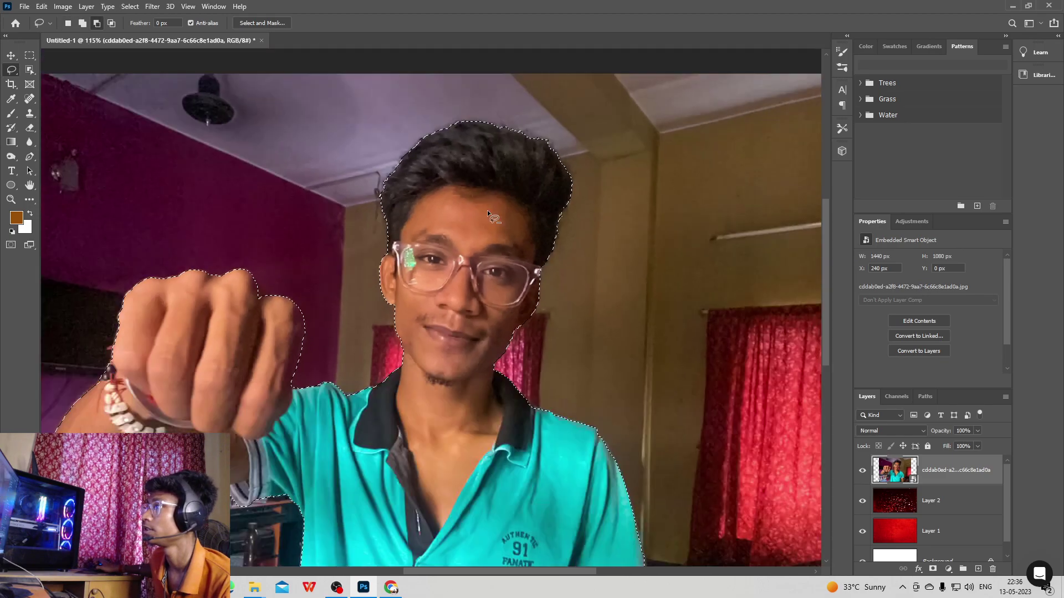
scroll(487, 211, "down", 2)
Hide the photo's background by adding a layer mask from the selection of the man.
left_click(932, 569)
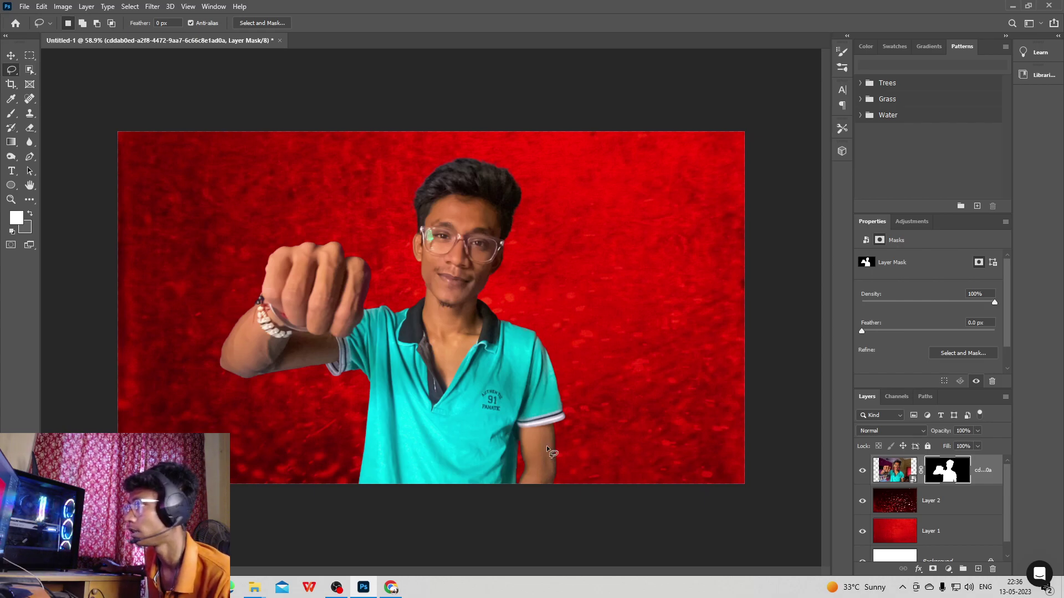
key("ctrl+z")
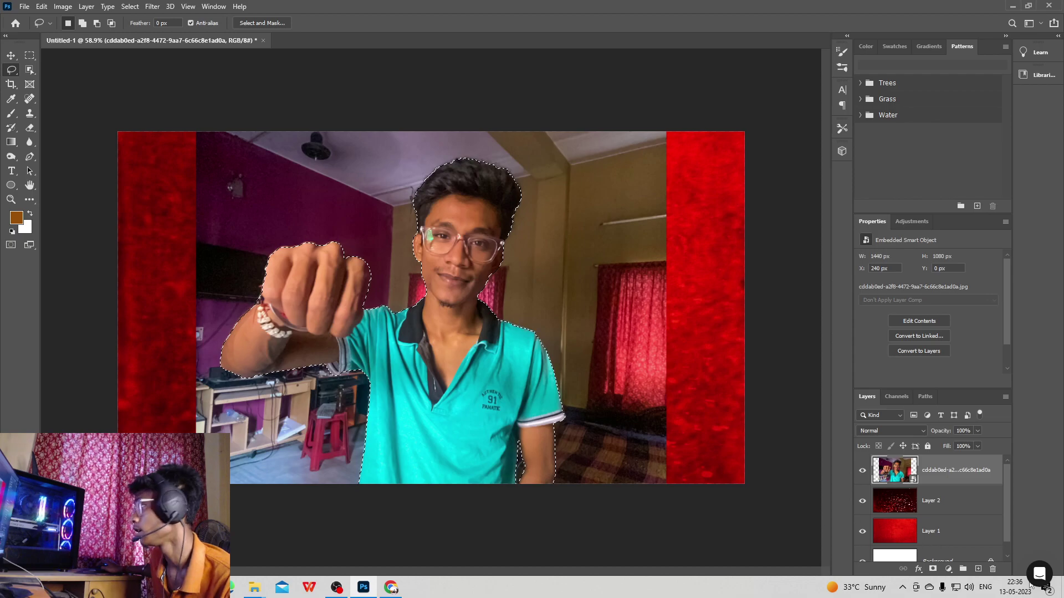
left_click(933, 570)
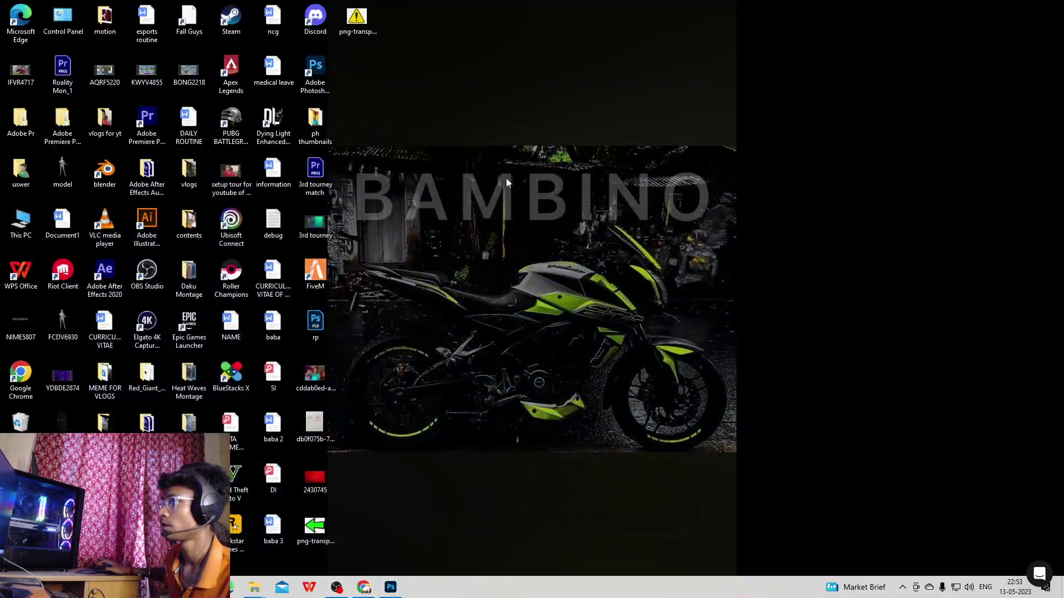
Place the A+ 100/100 exam sheet image from the desktop above the man and scale it to 35.50% width and 41.44% height.
right_click(514, 143)
left_click(542, 174)
left_click_drag(315, 427, 310, 344)
left_click_drag(583, 480, 438, 347)
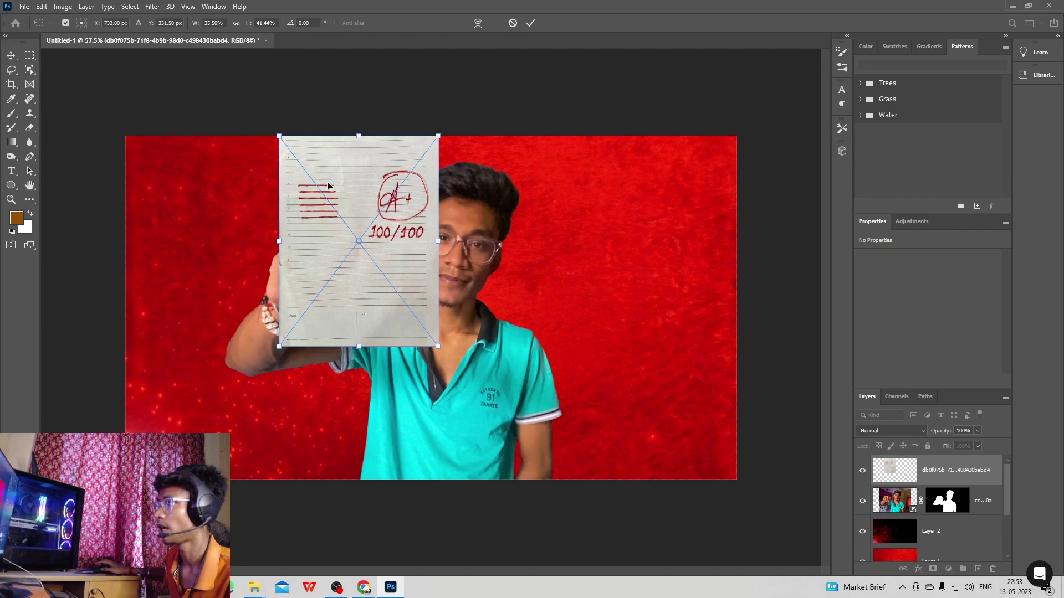
Move the exam sheet down below the fist and reduce its height to 36.69%.
left_click_drag(399, 260, 355, 409)
left_click_drag(314, 281, 354, 297)
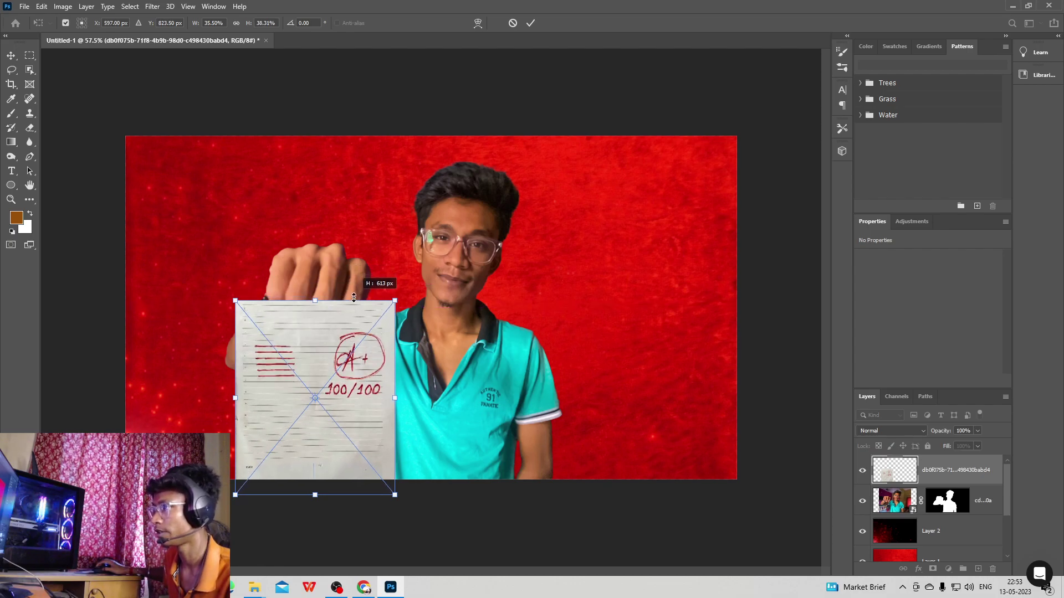
mouse_move(313, 496)
left_mouse_down()
mouse_move(317, 479)
mouse_move(322, 487)
left_mouse_up()
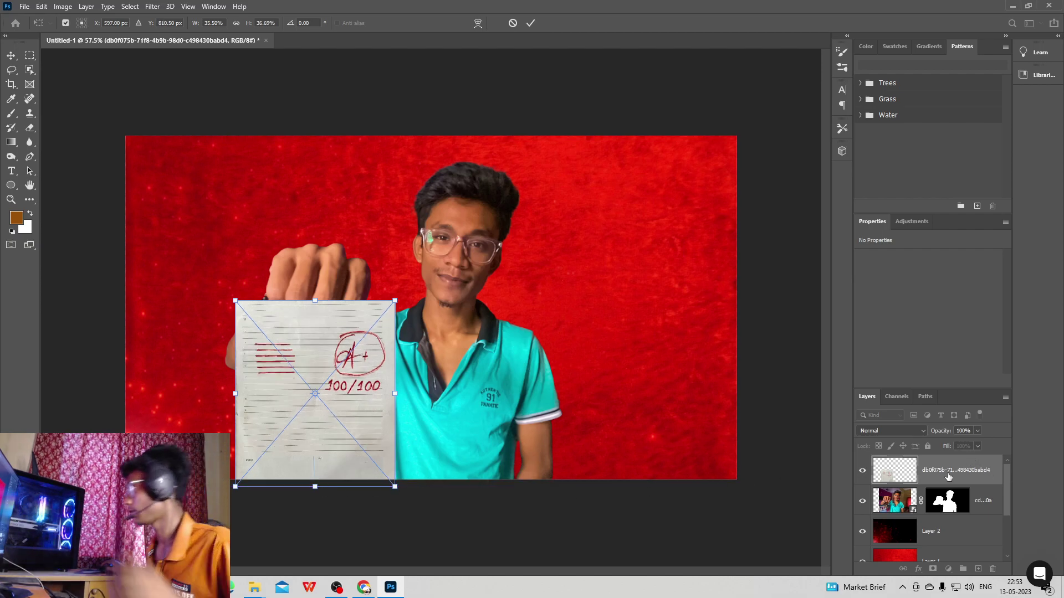
Apply the sheet's transform and rasterize its smart object for use with the Eraser.
left_click(31, 131)
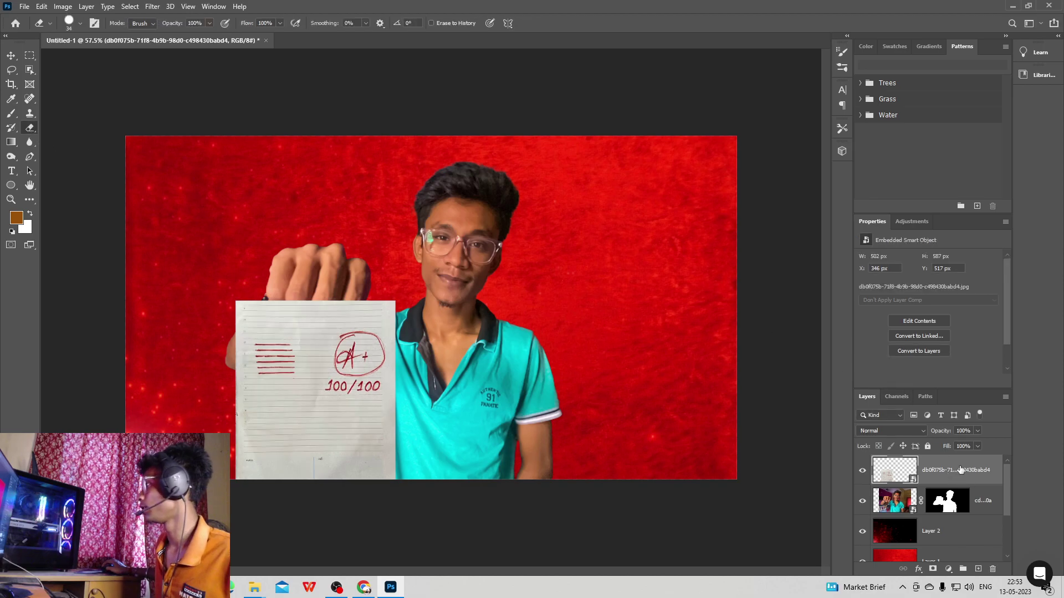
left_click(366, 295)
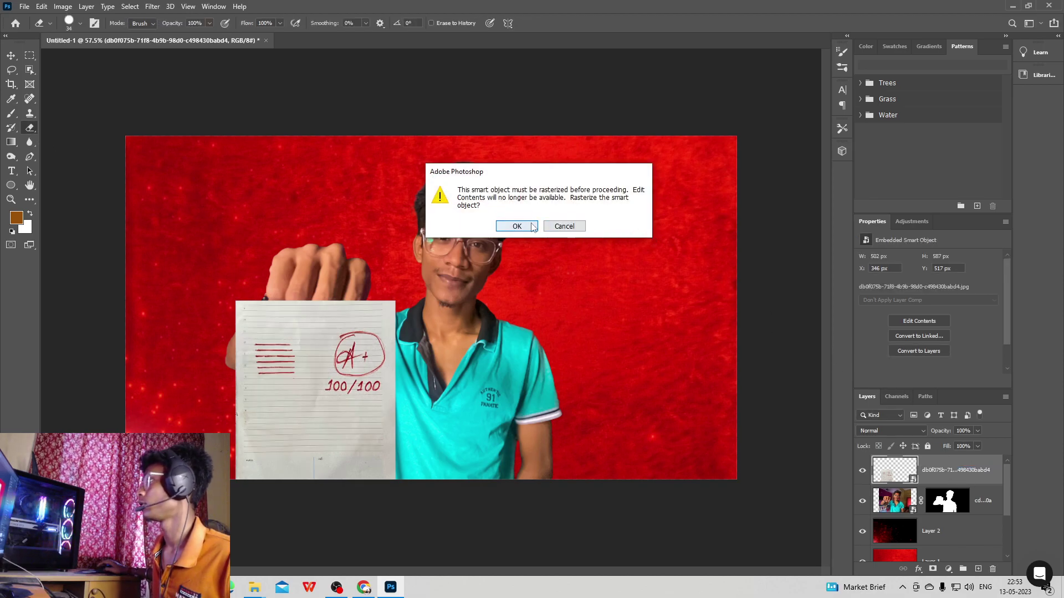
left_click(516, 228)
Set the exam sheet layer's opacity to 52% so the fingers show through.
scroll(349, 306, "up", 2)
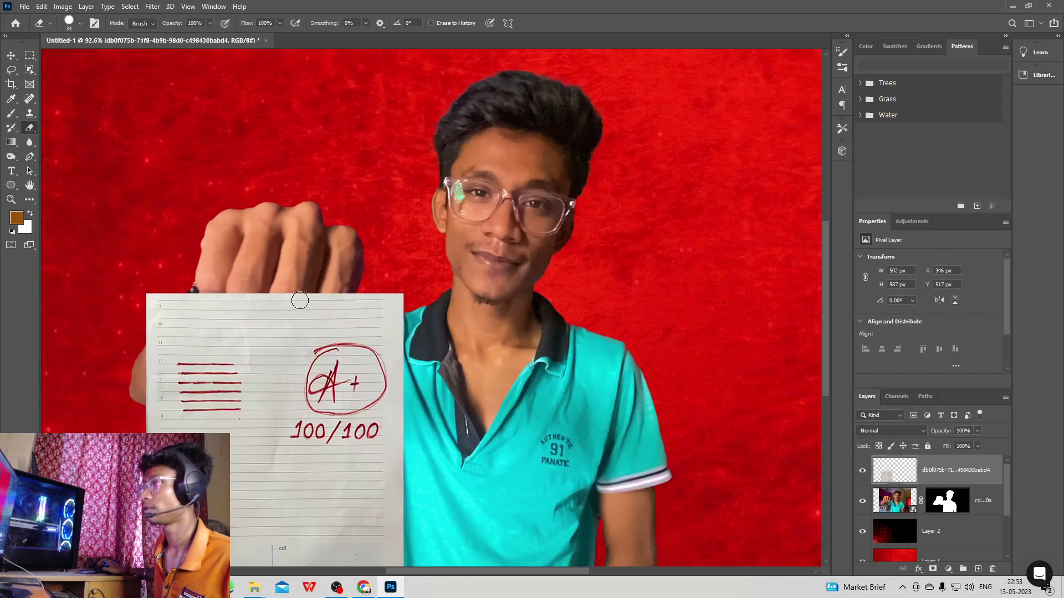
scroll(220, 284, "up", 2)
left_click(978, 431)
left_click(953, 444)
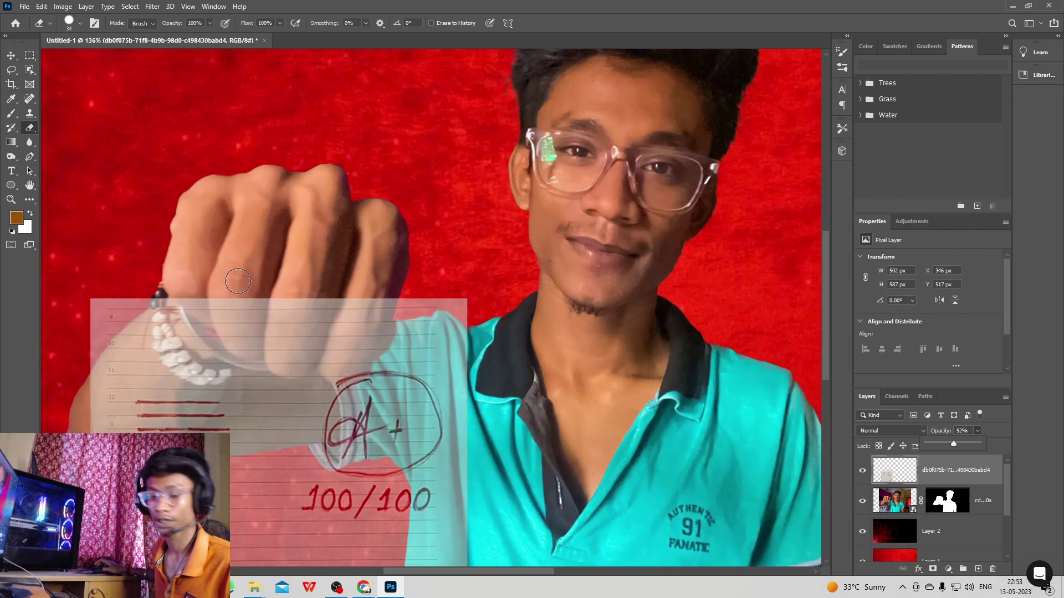
Erase the exam sheet where it overlaps the fist, following the lower edges of all four fingers.
scroll(204, 297, "up", 1)
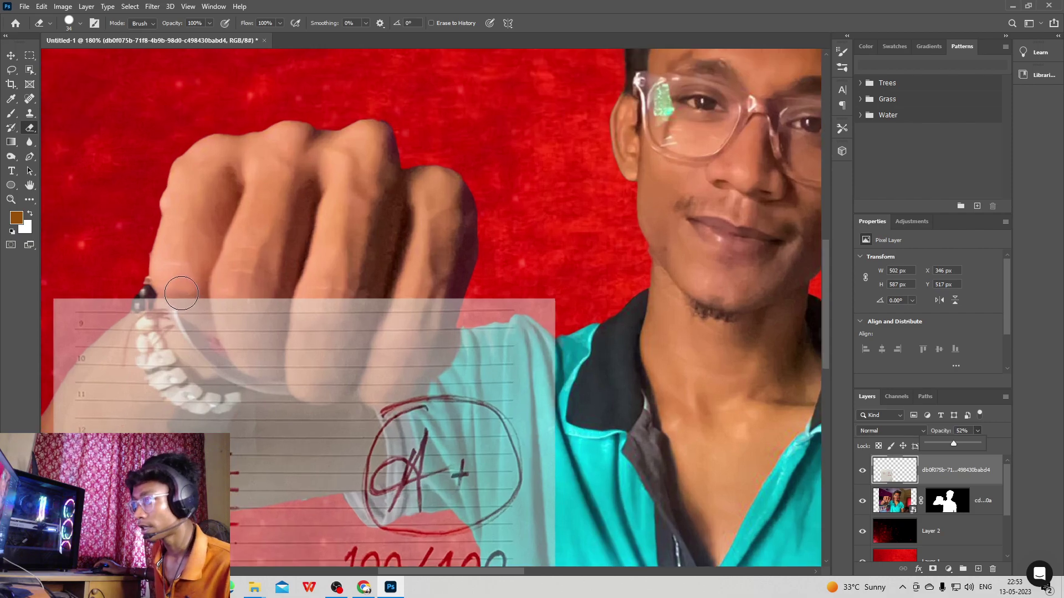
left_click(178, 288)
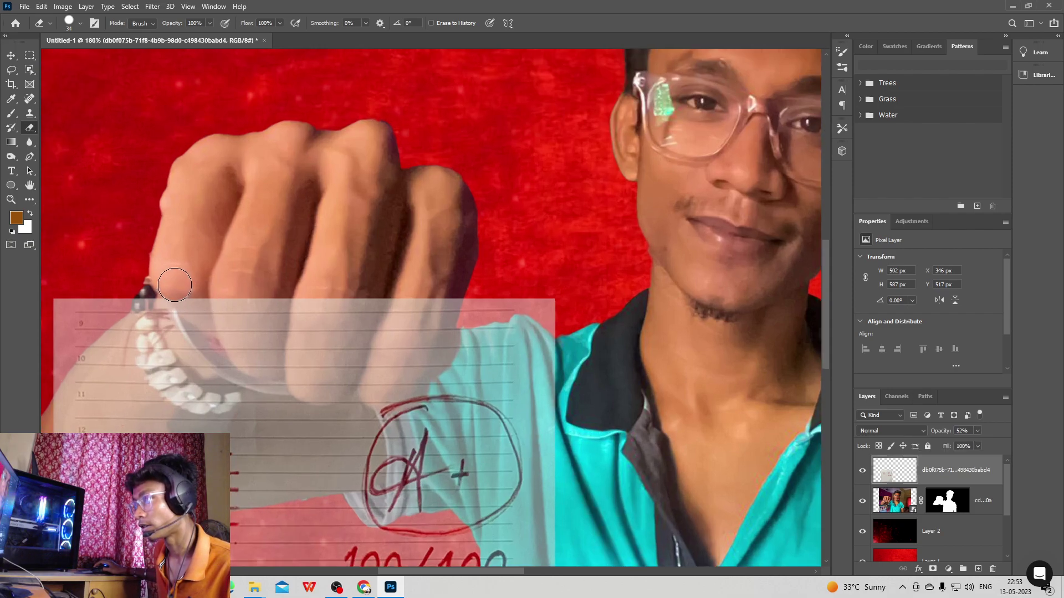
mouse_move(186, 294)
left_mouse_down()
mouse_move(330, 307)
mouse_move(236, 302)
mouse_move(441, 289)
mouse_move(447, 299)
mouse_move(416, 370)
mouse_move(415, 351)
mouse_move(353, 356)
mouse_move(417, 325)
mouse_move(255, 320)
left_mouse_up()
scroll(255, 319, "down", 3)
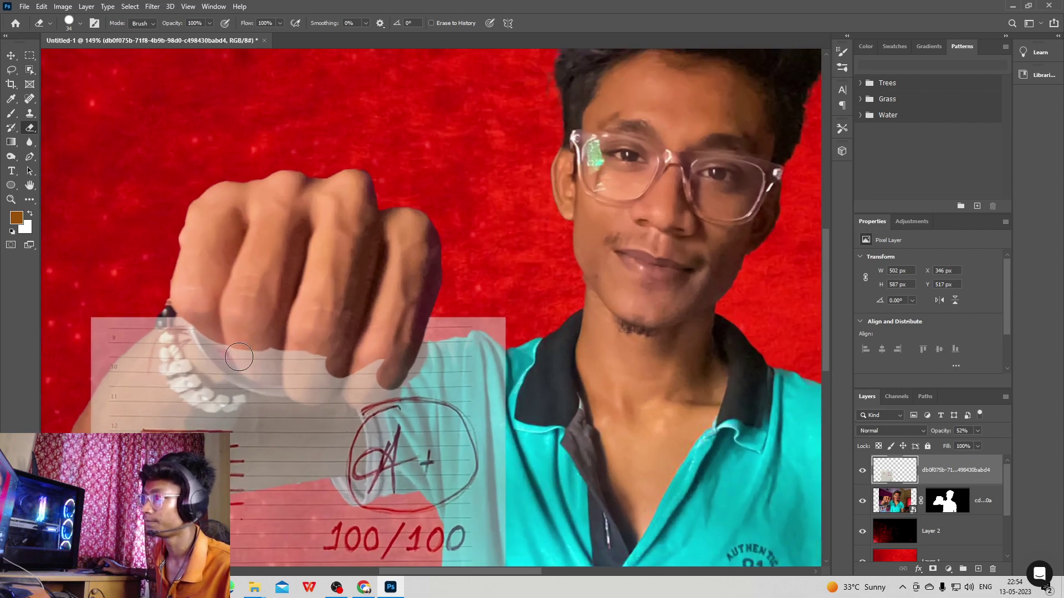
scroll(221, 310, "up", 5)
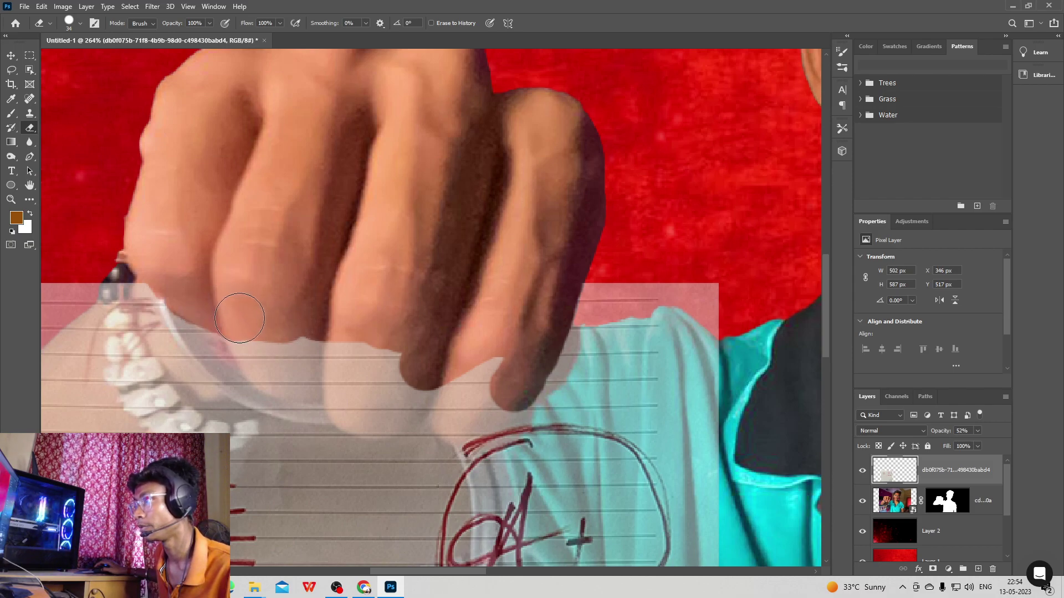
mouse_move(250, 332)
left_mouse_down()
mouse_move(277, 370)
mouse_move(307, 376)
mouse_move(387, 337)
mouse_move(375, 359)
mouse_move(411, 370)
mouse_move(519, 357)
mouse_move(492, 384)
mouse_move(532, 368)
left_mouse_up()
scroll(490, 340, "down", 3)
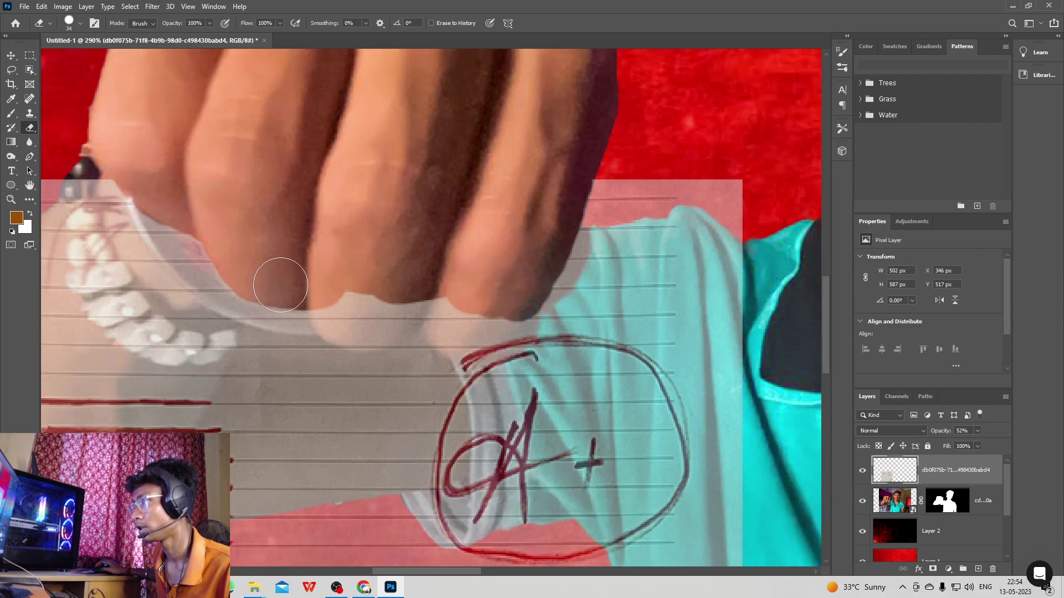
mouse_move(332, 289)
left_mouse_down()
mouse_move(344, 316)
mouse_move(371, 319)
mouse_move(338, 319)
mouse_move(366, 320)
left_mouse_up()
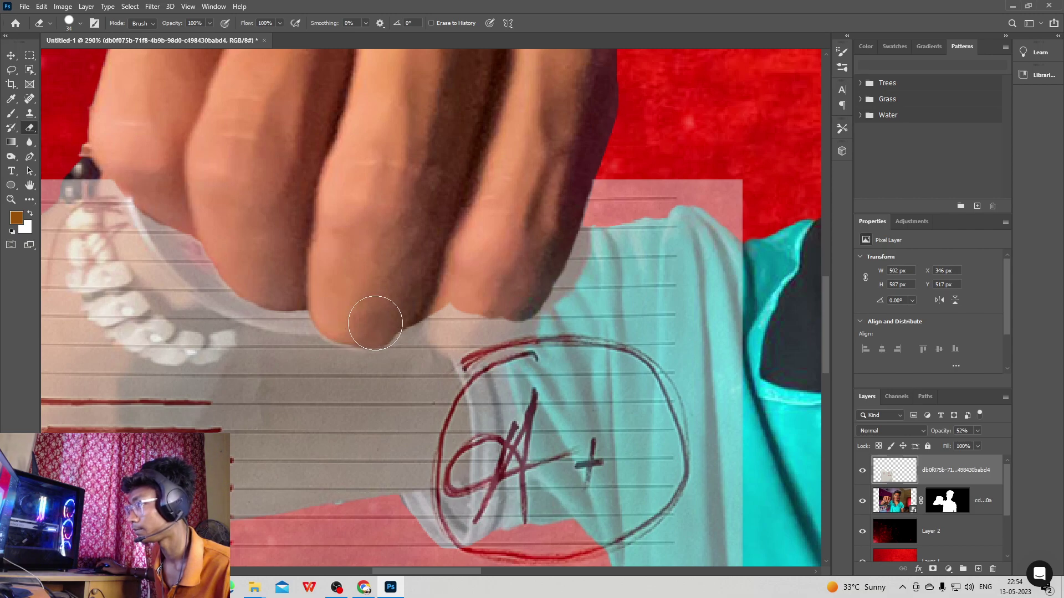
mouse_move(358, 321)
left_mouse_down()
mouse_move(405, 307)
mouse_move(381, 324)
mouse_move(434, 290)
mouse_move(445, 293)
mouse_move(446, 319)
mouse_move(420, 301)
mouse_move(485, 323)
left_mouse_up()
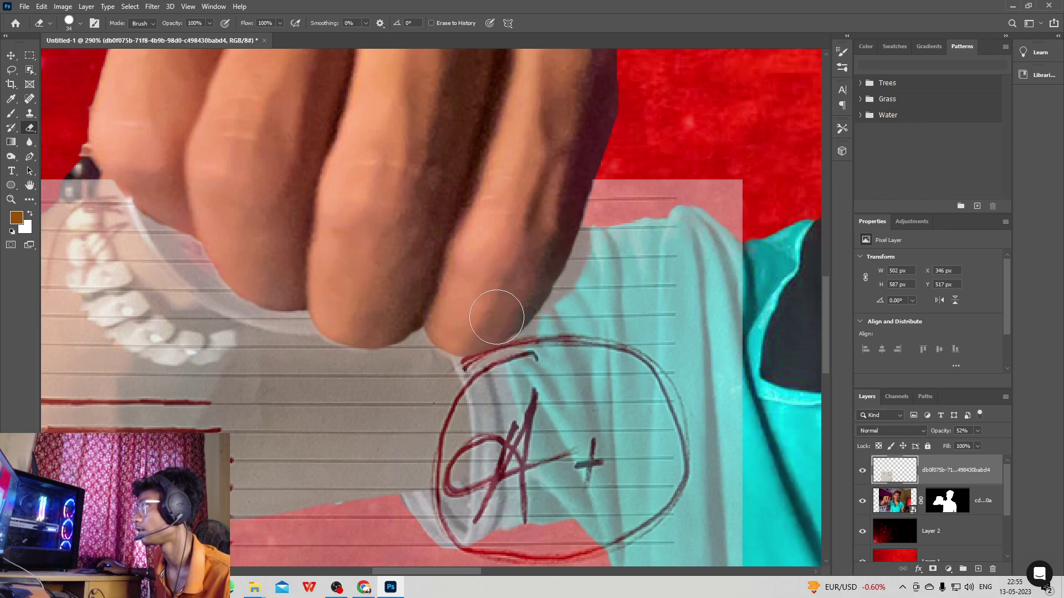
Set the exam sheet layer's opacity back to 100%.
scroll(590, 277, "down", 5)
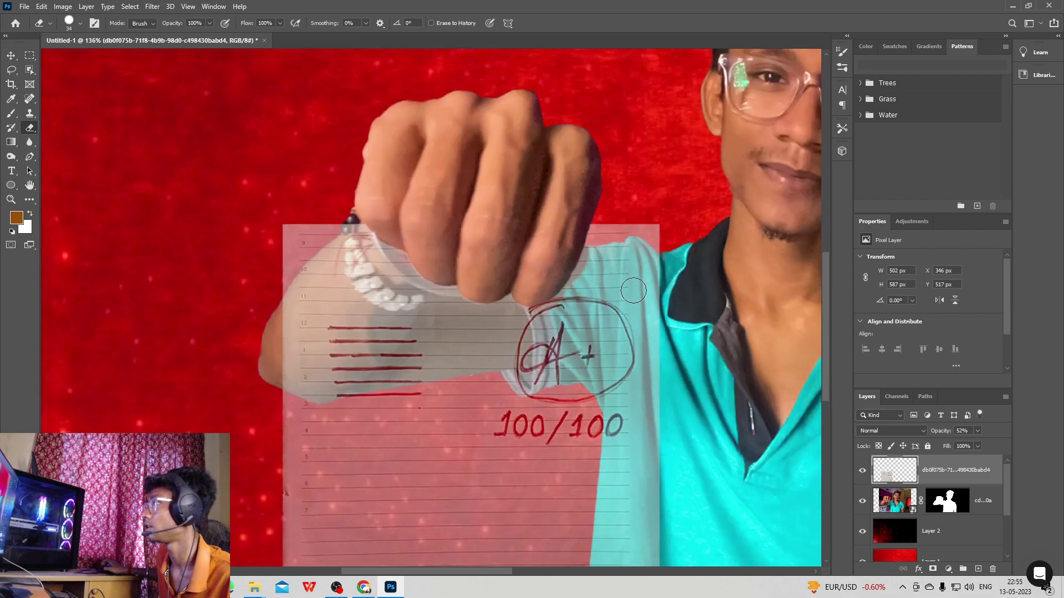
scroll(682, 296, "down", 2)
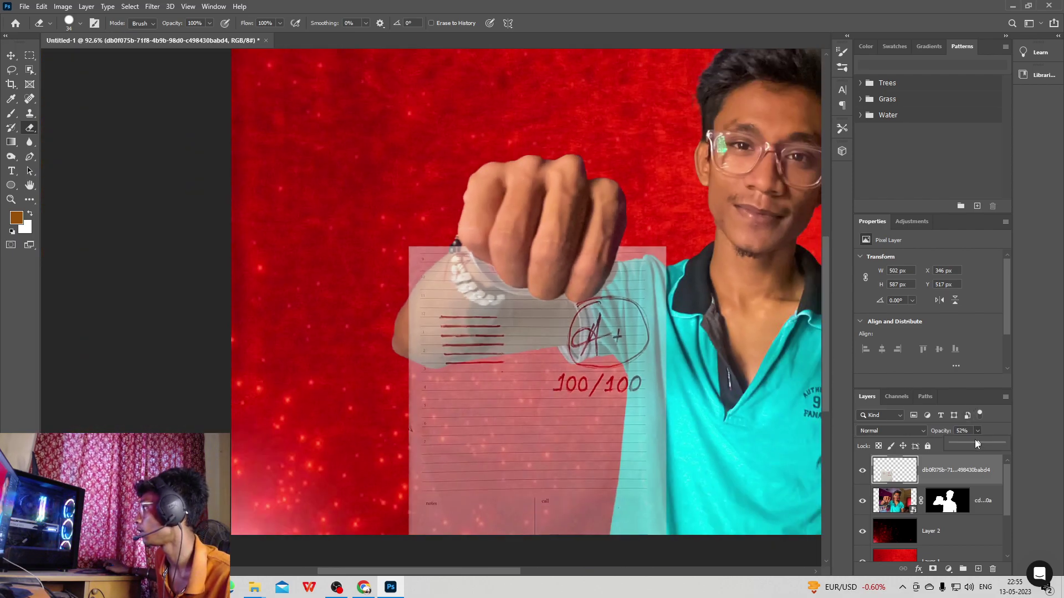
left_click_drag(976, 443, 1003, 443)
Stretch the exam sheet slightly upward to 100.51% height.
scroll(641, 312, "down", 2)
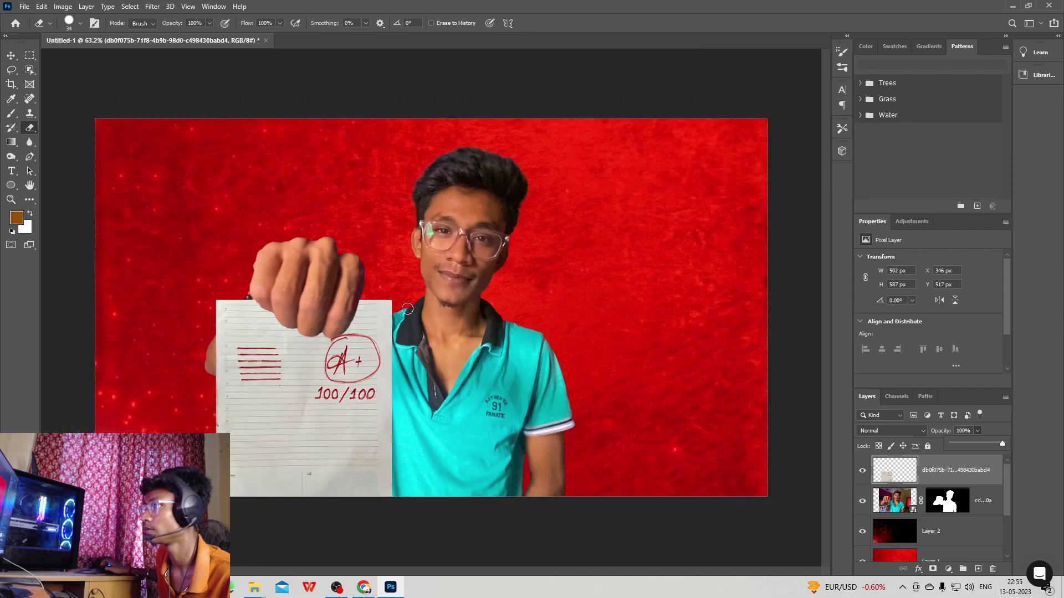
scroll(407, 309, "up", 1)
key("v")
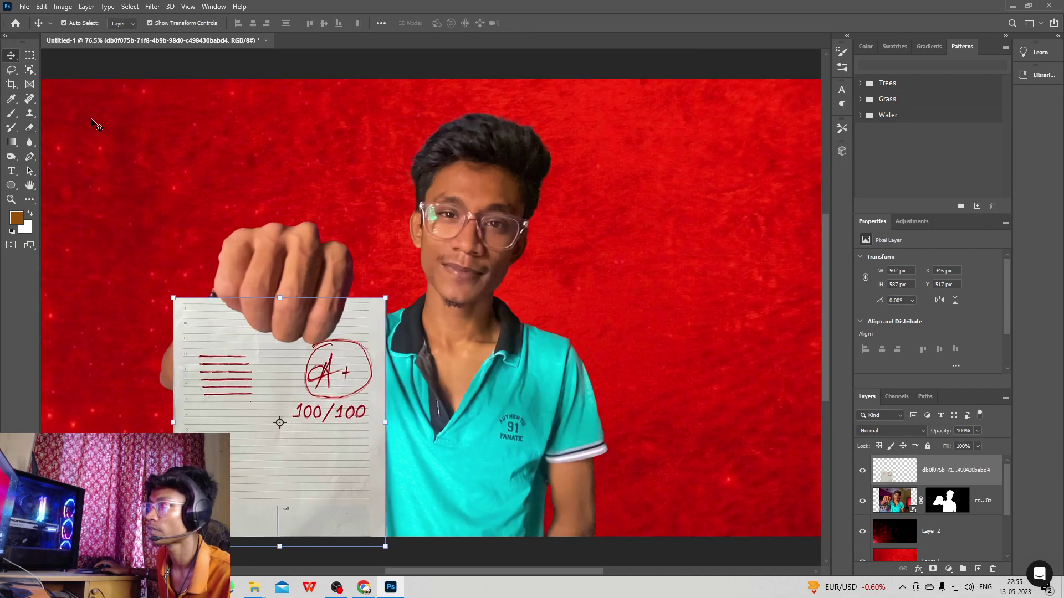
left_click_drag(282, 298, 284, 297)
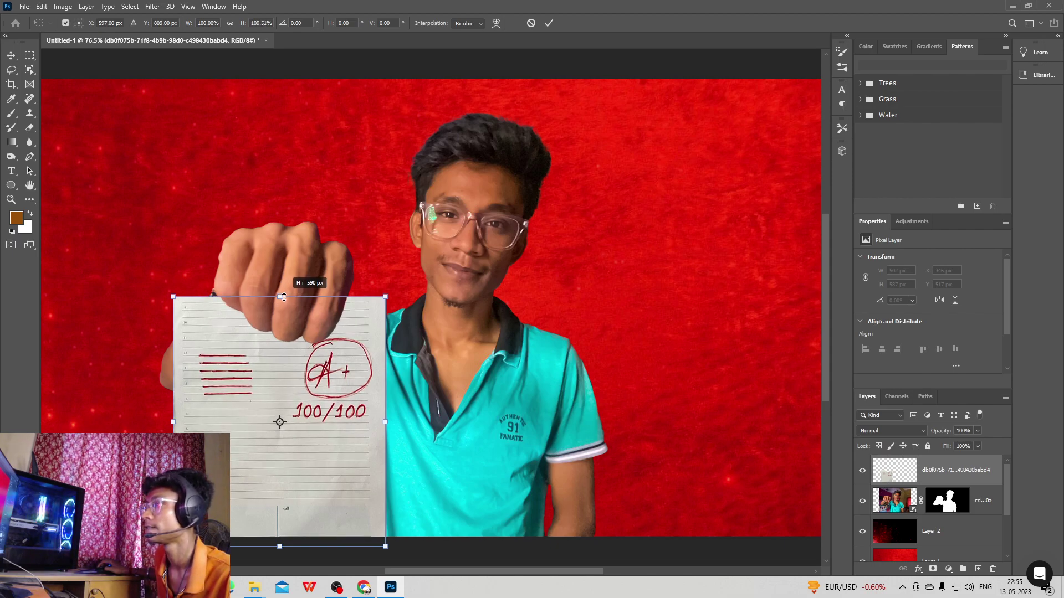
left_click_drag(283, 297, 283, 297)
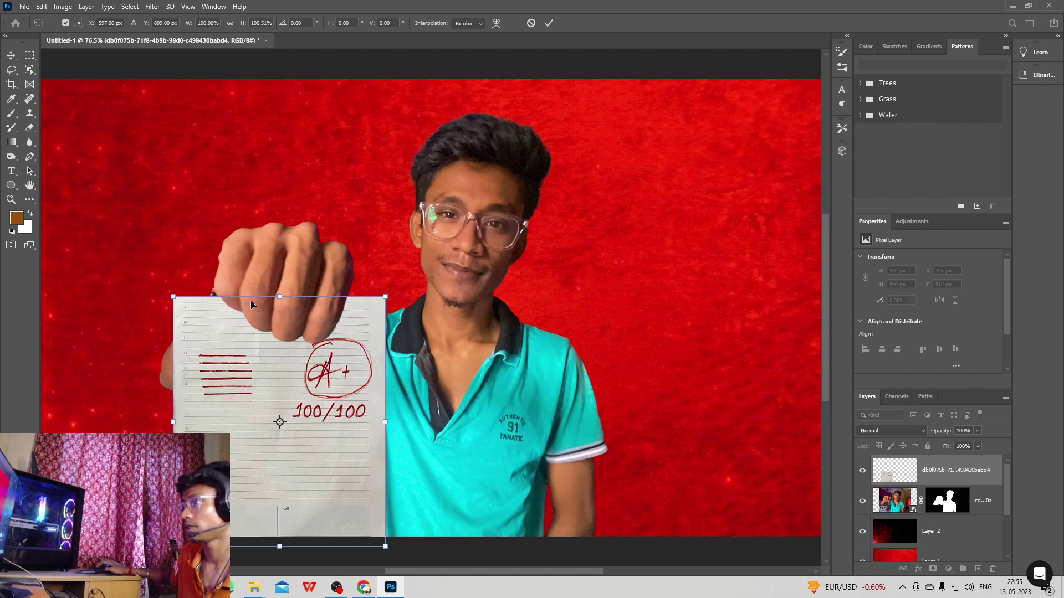
left_click_drag(281, 296, 283, 296)
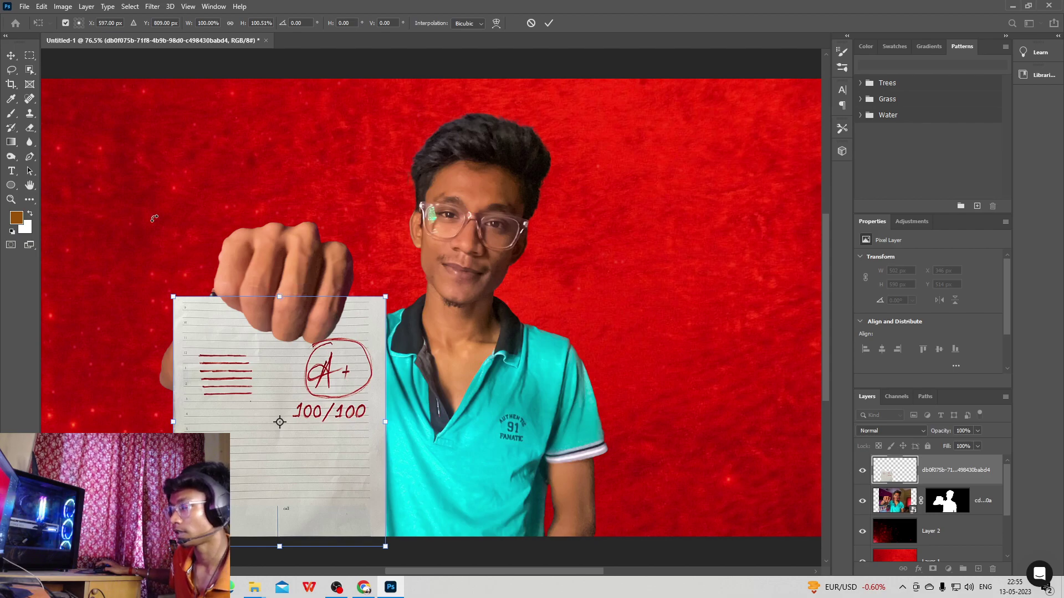
Add the text "Valorant" in Ink Free below the 100/100 mark and scale it to 919.47% width and 584.07% height.
left_click(12, 171)
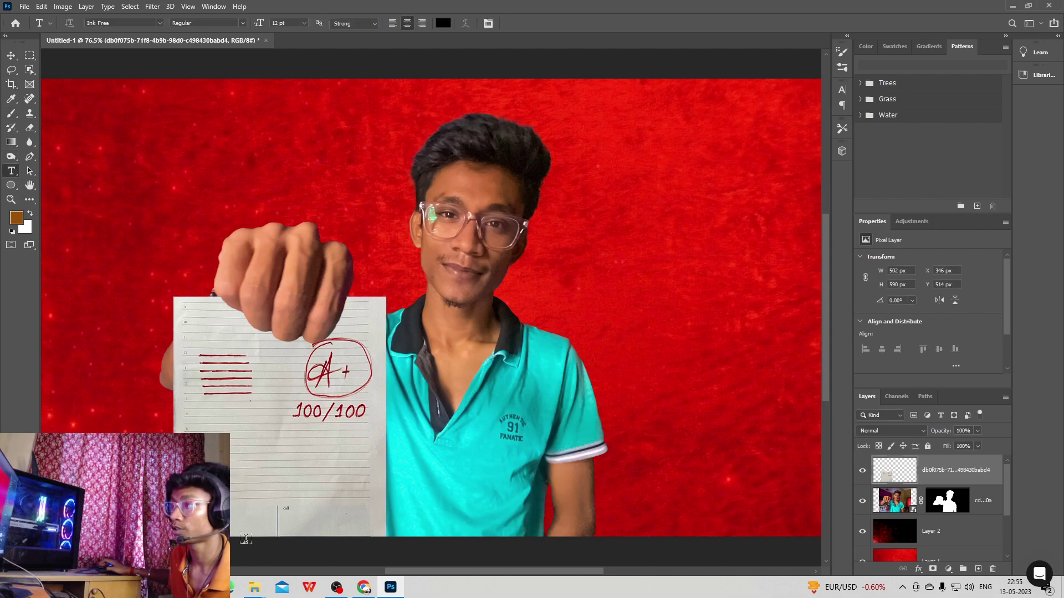
left_click(230, 440)
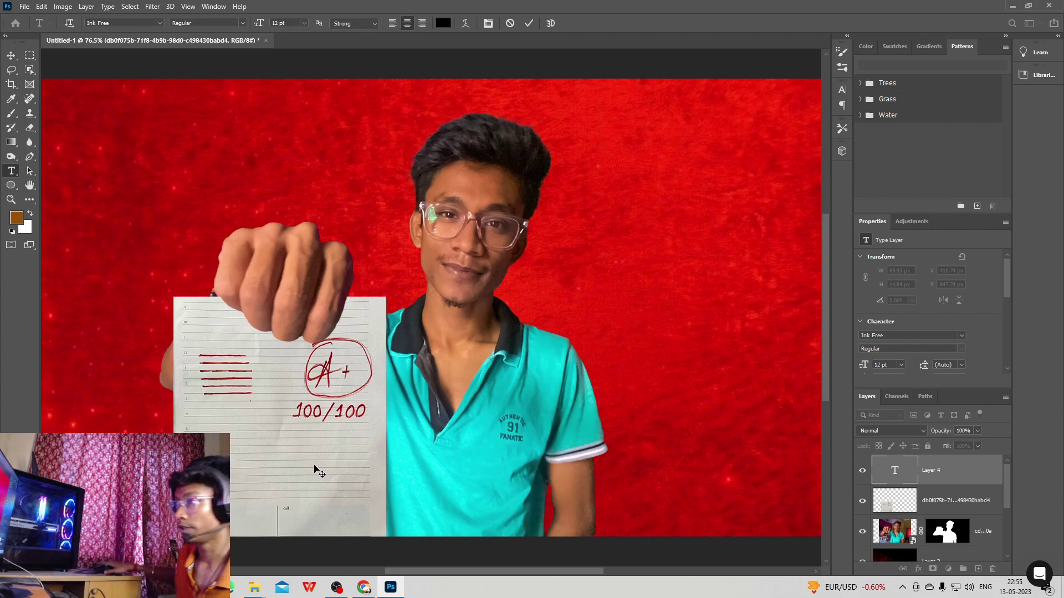
left_click(11, 56)
key("ctrl+t")
left_click_drag(244, 445, 316, 441)
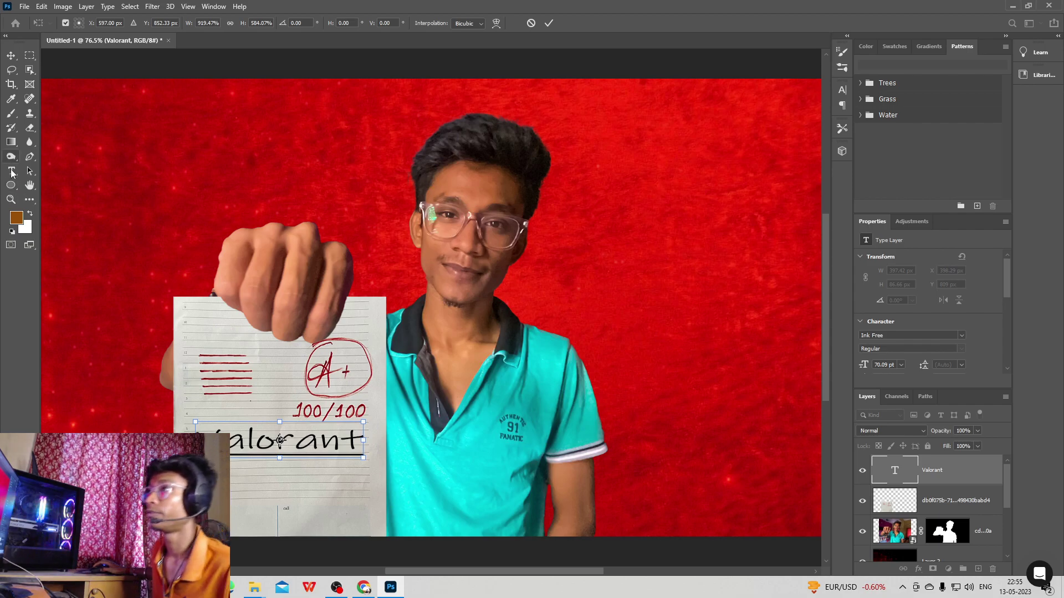
Add the text "(PAAS)" below Valorant on the sheet and scale it to 620.47% width and 716.09% height.
left_click(12, 172)
left_click(297, 490)
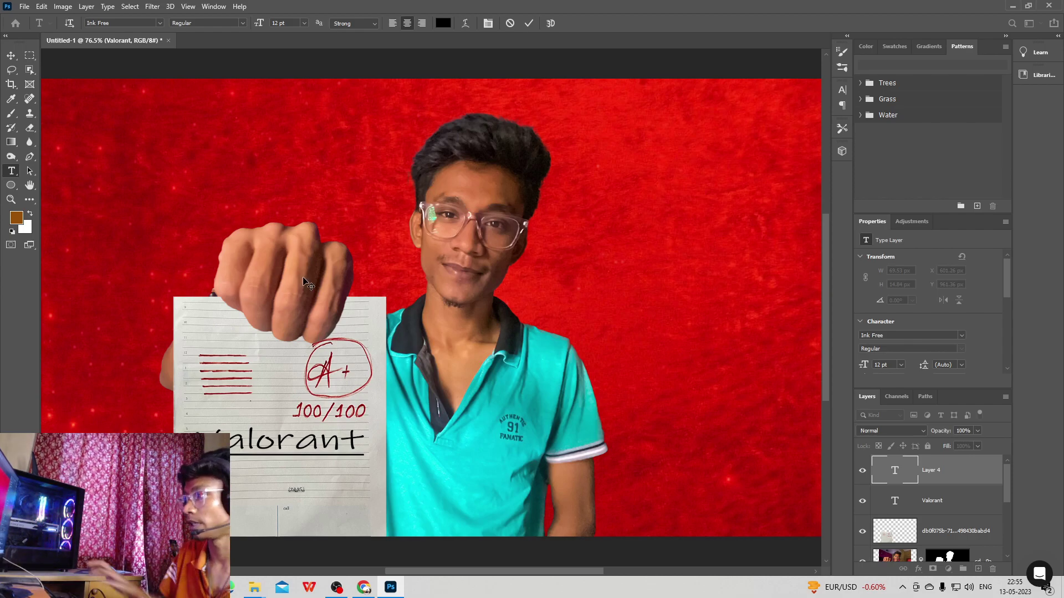
key("ctrl+Return")
key("v")
left_click_drag(307, 495, 339, 486)
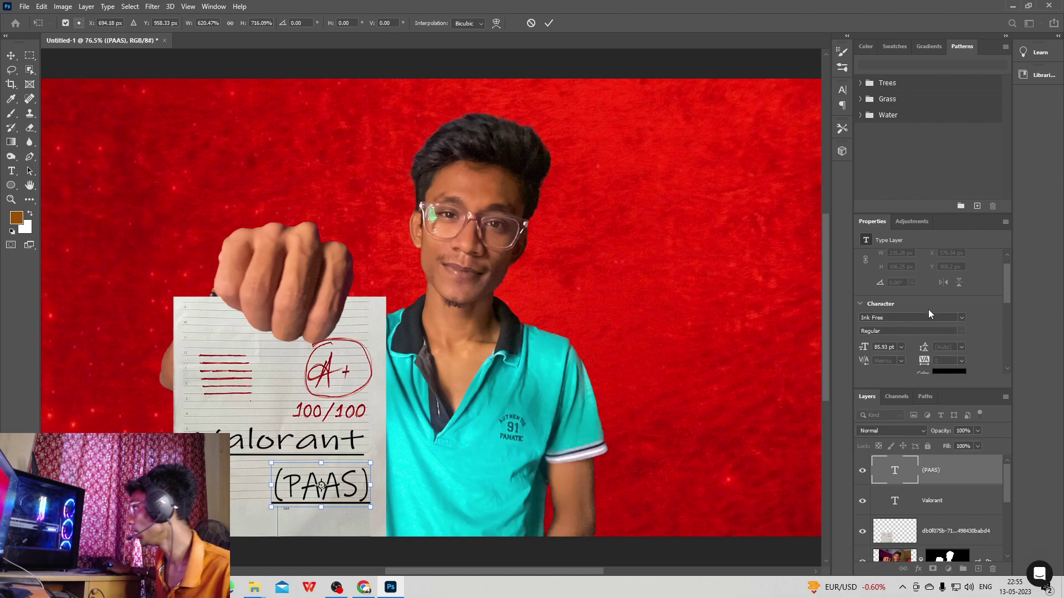
Apply the (PAAS) text's transform and change its colour to red #ff0000.
scroll(928, 320, "down", 2)
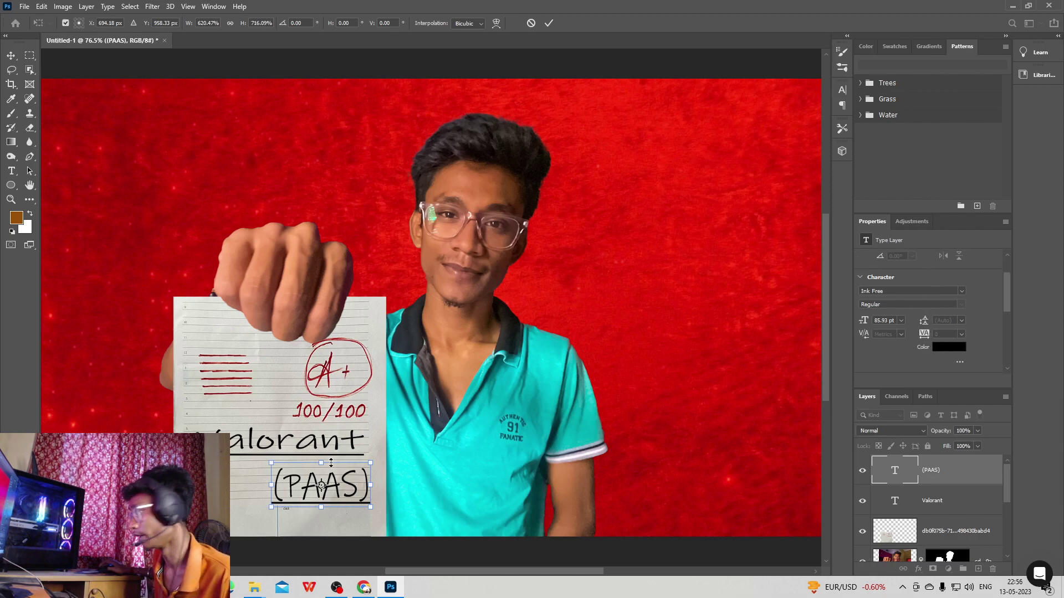
key("Return")
double_click(349, 481)
left_click(949, 347)
left_click_drag(507, 156, 561, 119)
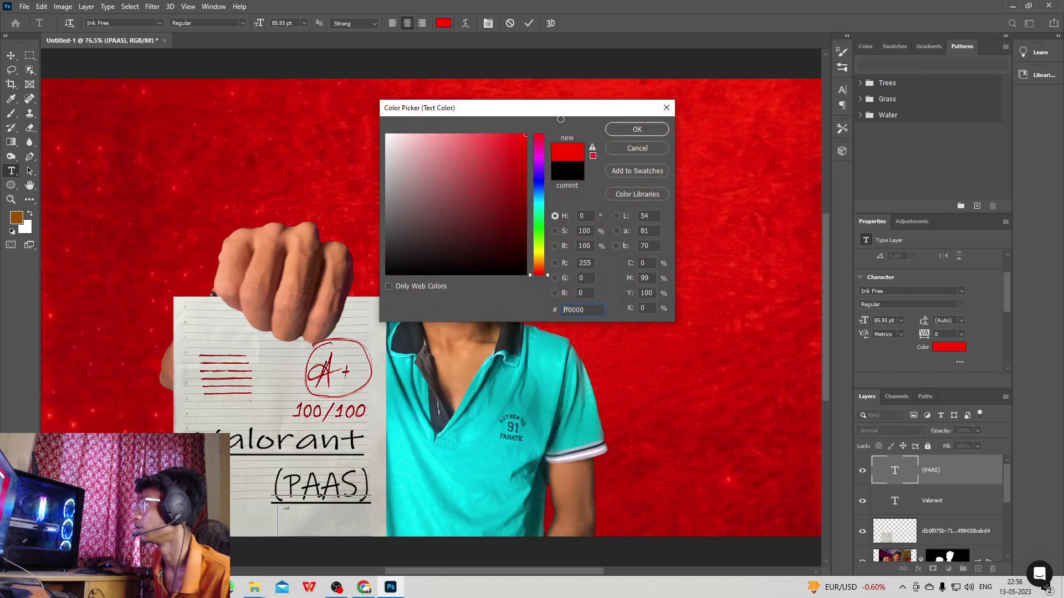
left_click(637, 129)
Remove the underline from the (PAAS) text.
scroll(933, 271, "down", 4)
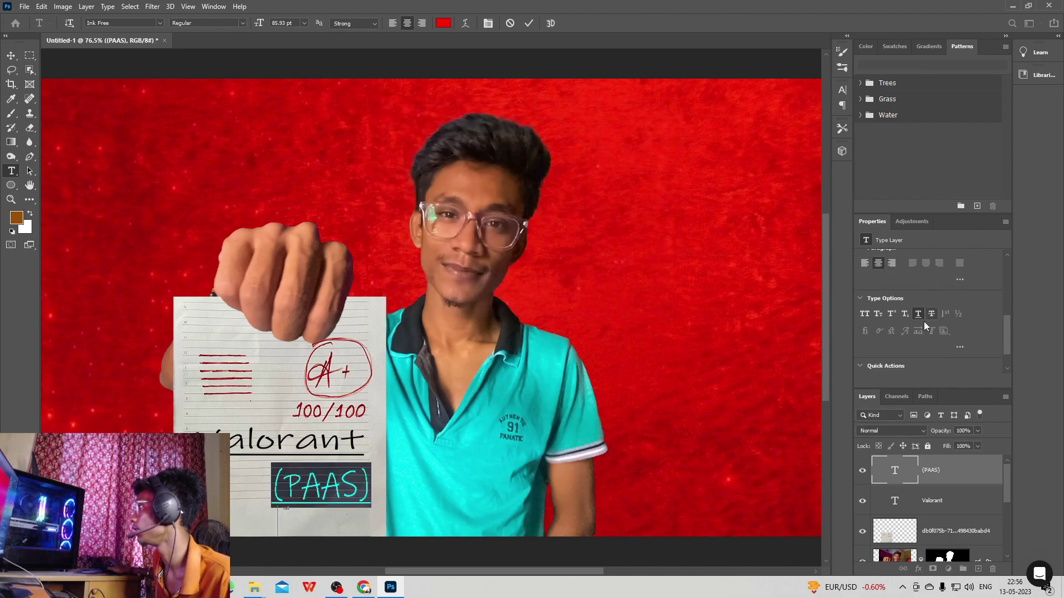
scroll(924, 320, "down", 1)
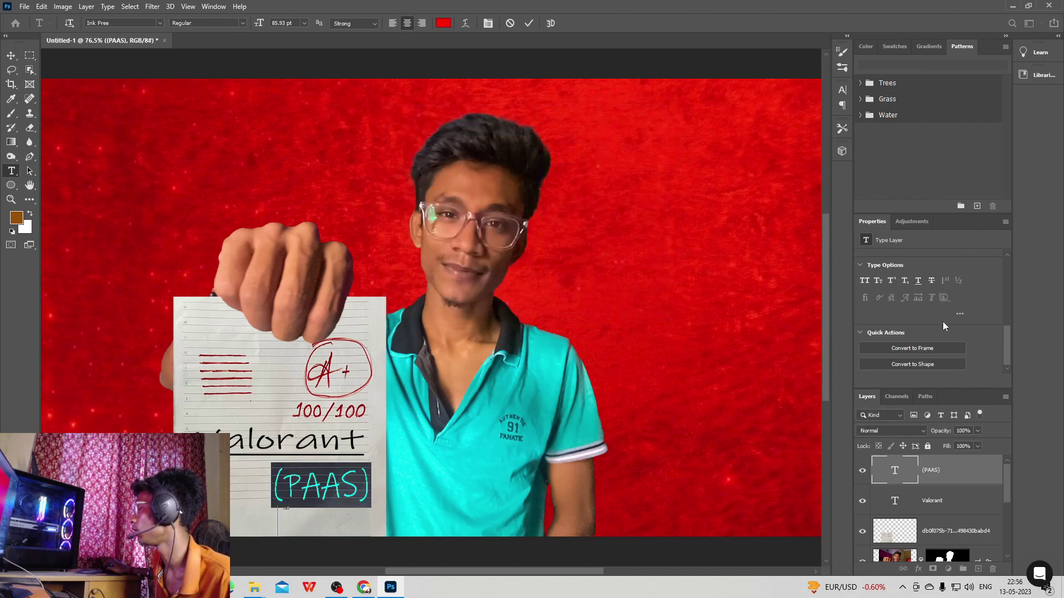
scroll(936, 330, "up", 5)
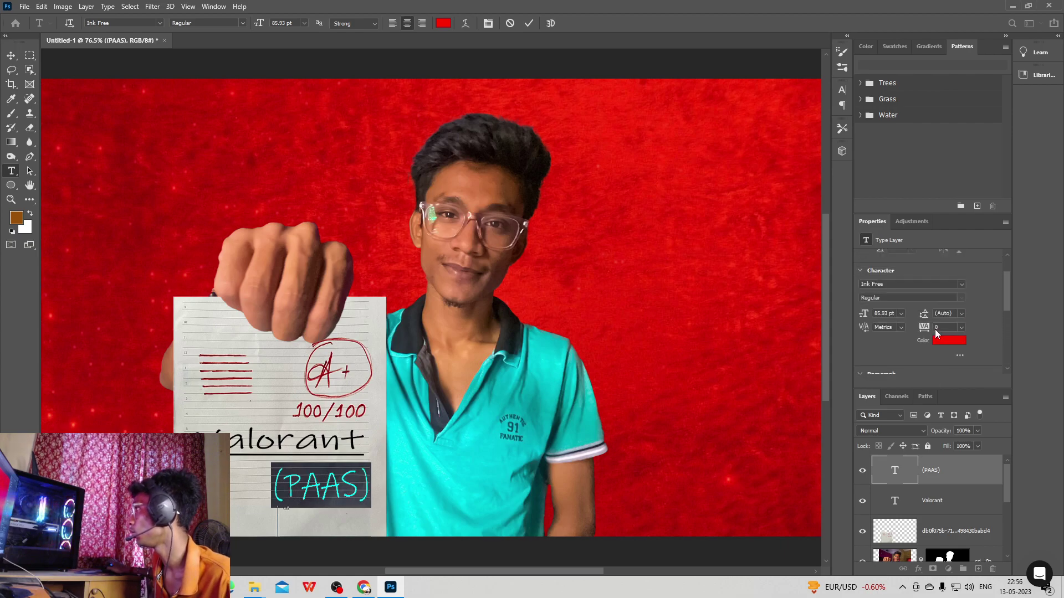
Change the (PAAS) text's font to ROG Fonts and narrow it to 88.01% width to fit the sheet.
left_click(961, 314)
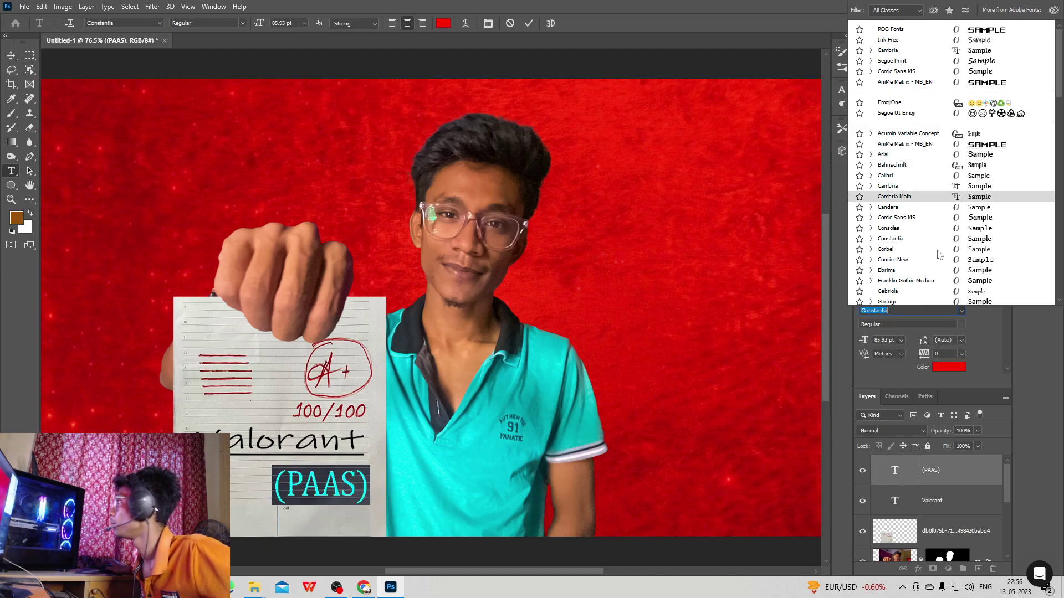
scroll(939, 221, "down", 7)
scroll(937, 250, "down", 2)
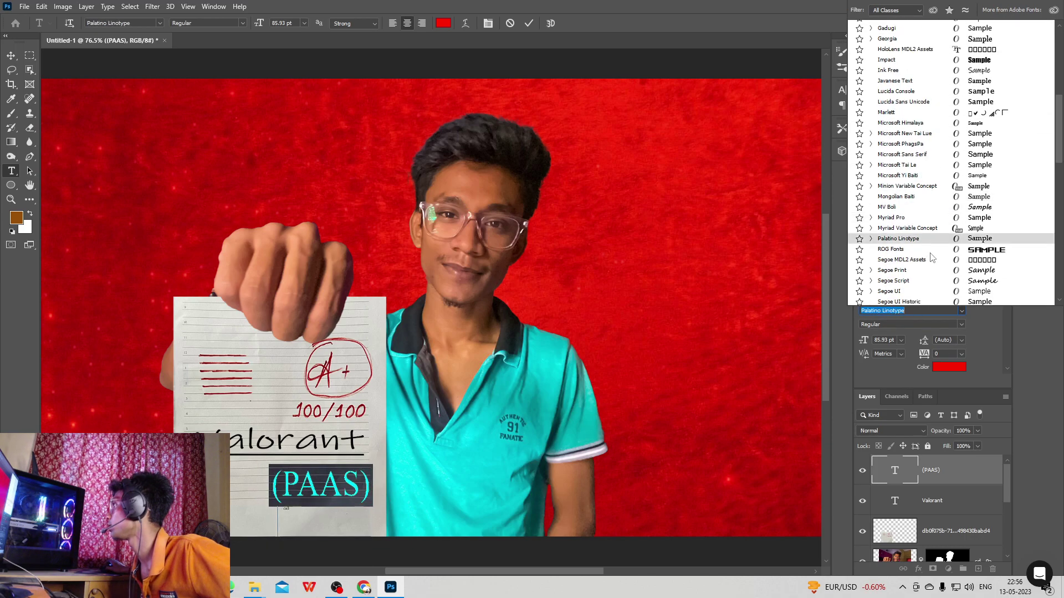
left_click(929, 255)
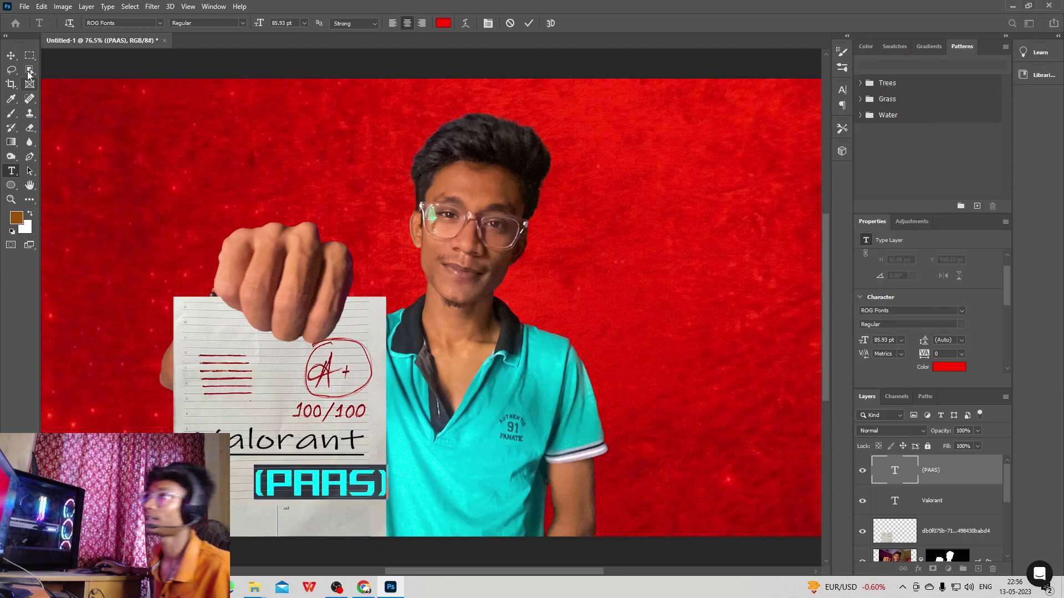
left_click(11, 56)
left_click_drag(383, 484, 347, 486)
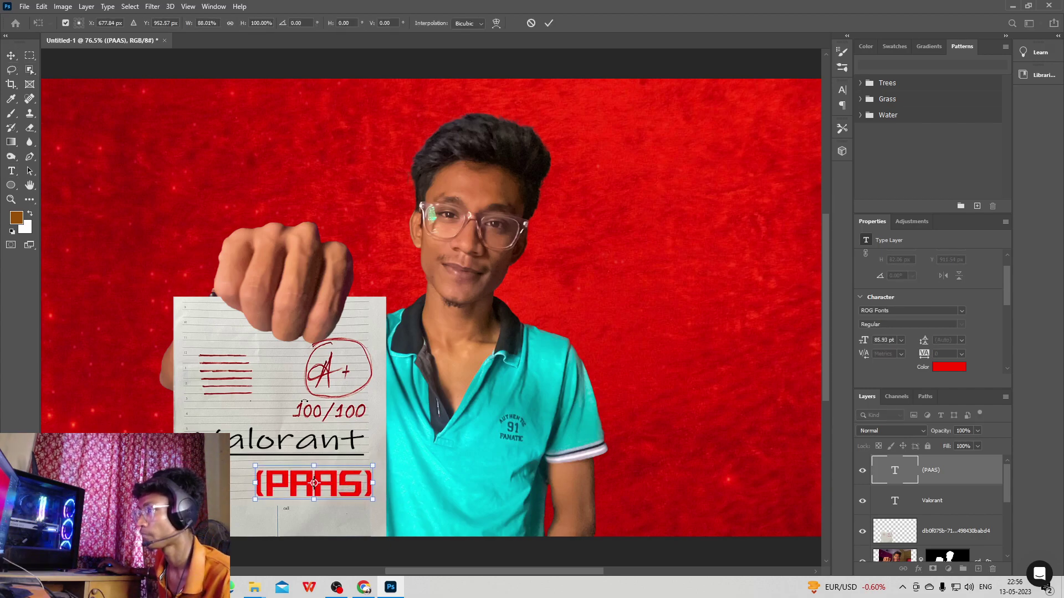
Add the text "valorant" in ROG Fonts on the background above the fist, scaled to 458.07% width and 829.32% height.
left_click(11, 171)
left_click(112, 180)
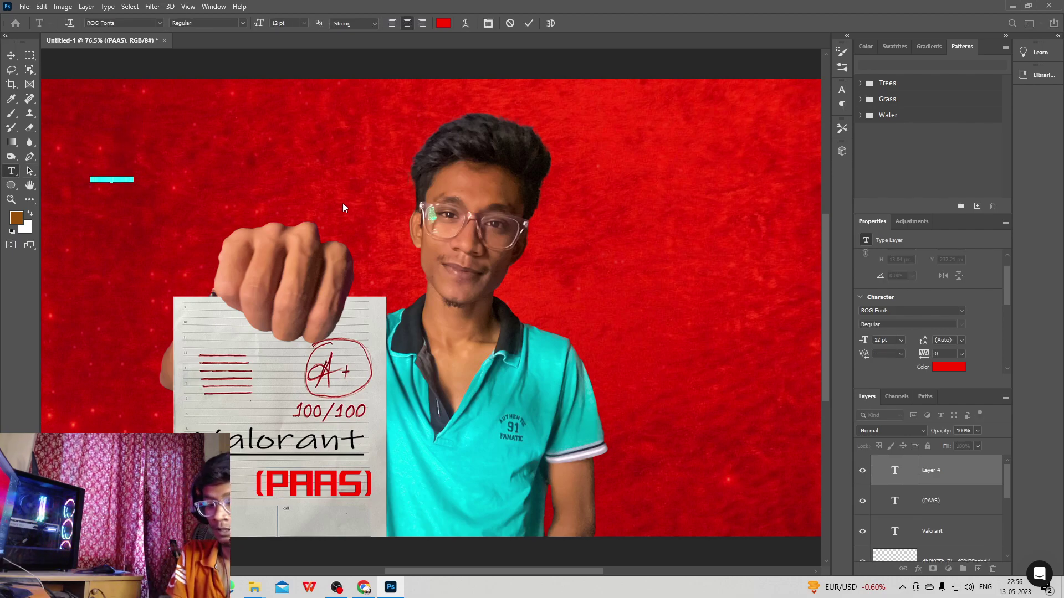
key("BackSpace")
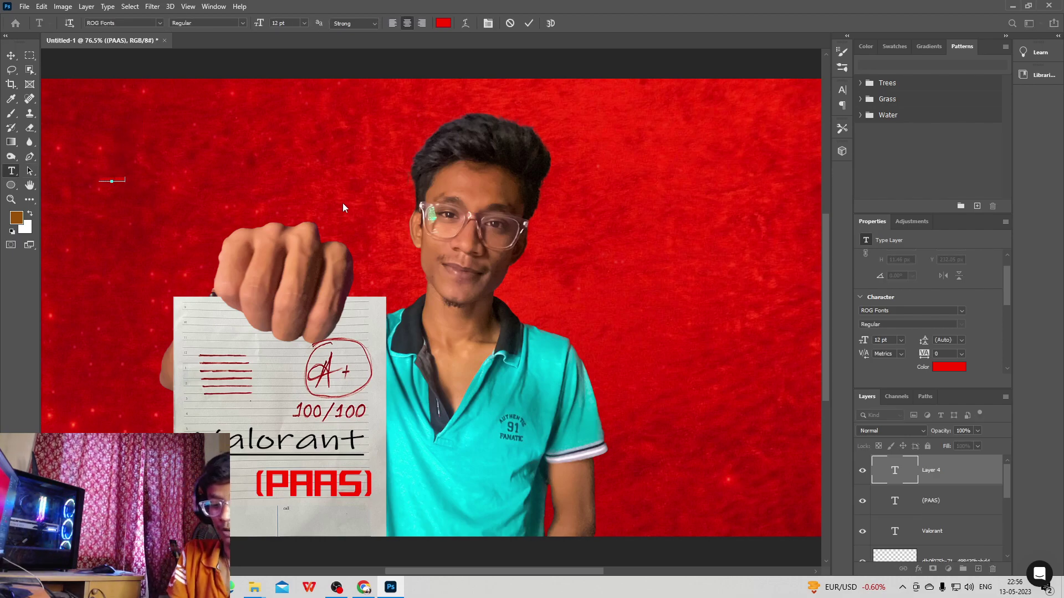
type("valorant")
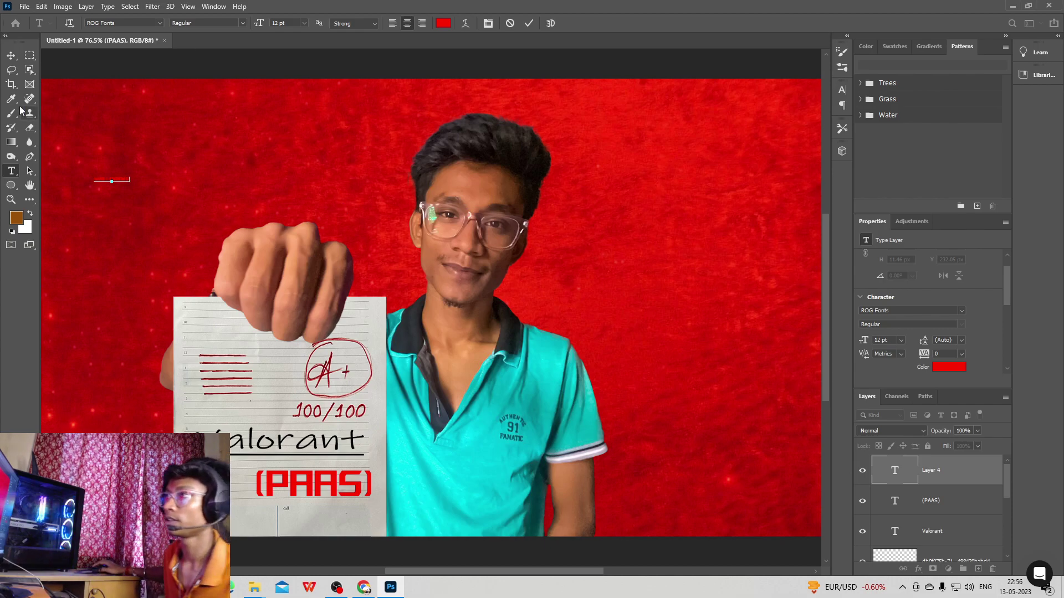
left_click(11, 56)
left_click_drag(129, 182, 255, 213)
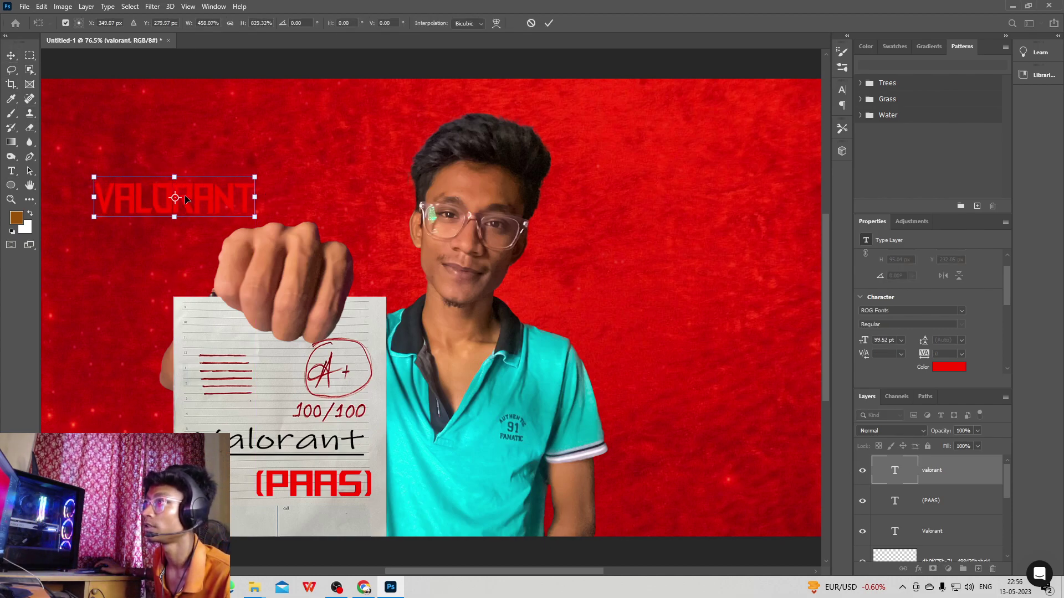
Change the colour of the valorant title above the fist to yellow #fcff00.
double_click(218, 195)
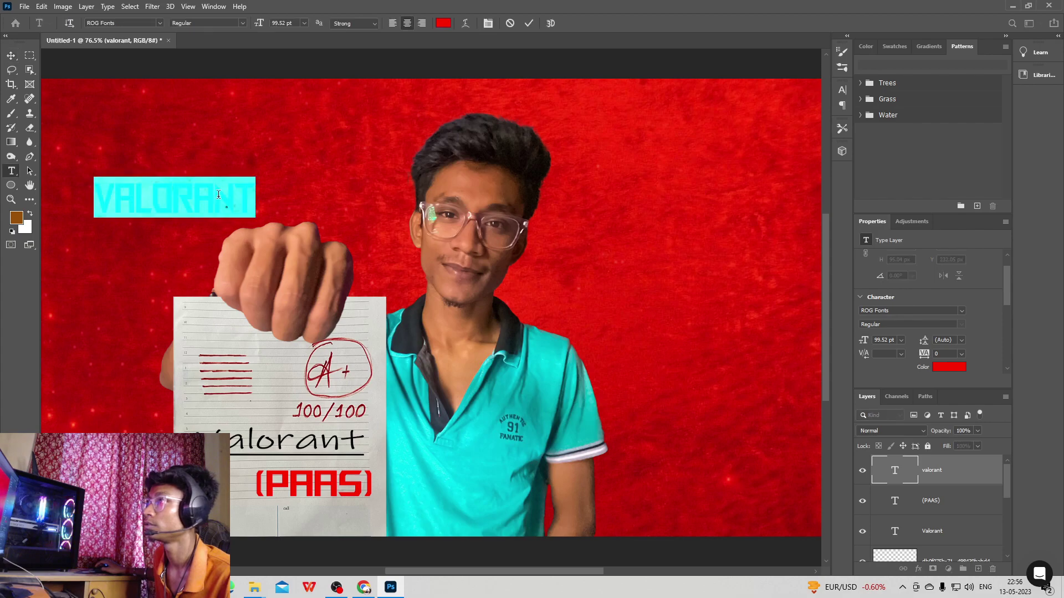
left_click(950, 367)
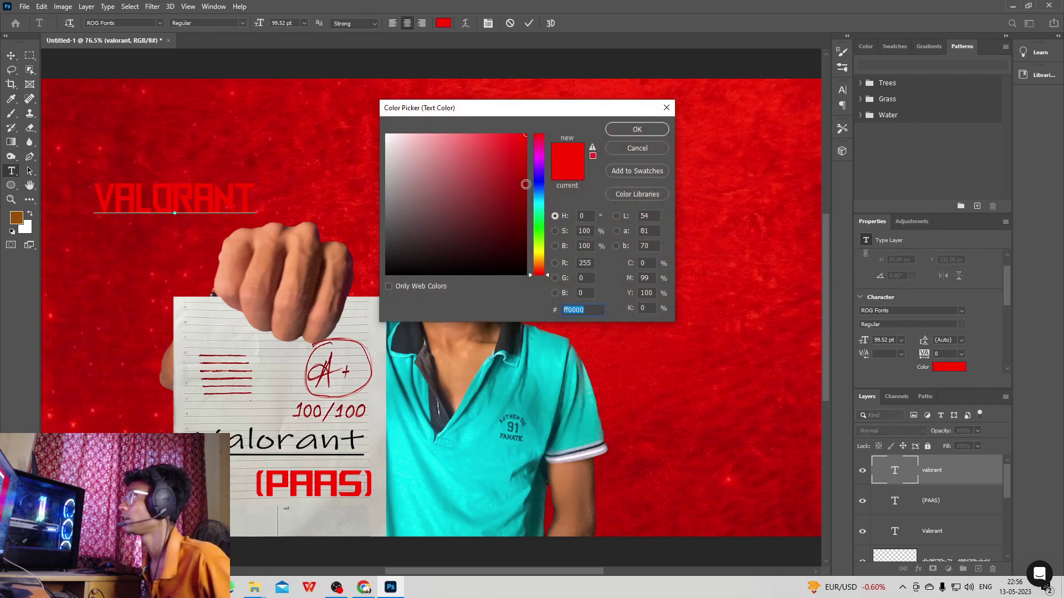
left_click(539, 251)
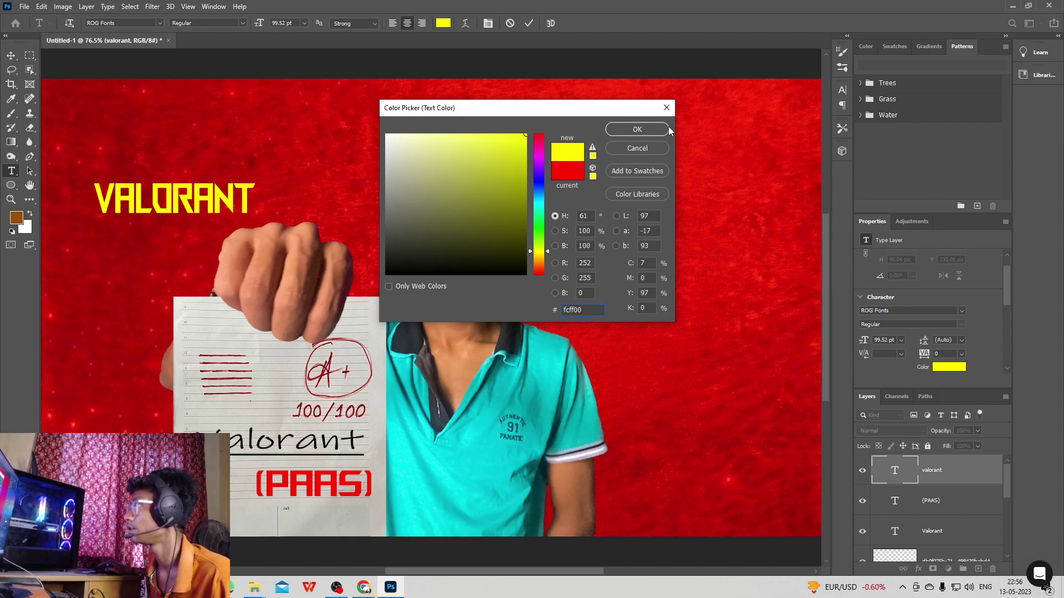
left_click(645, 130)
scroll(932, 351, "down", 3)
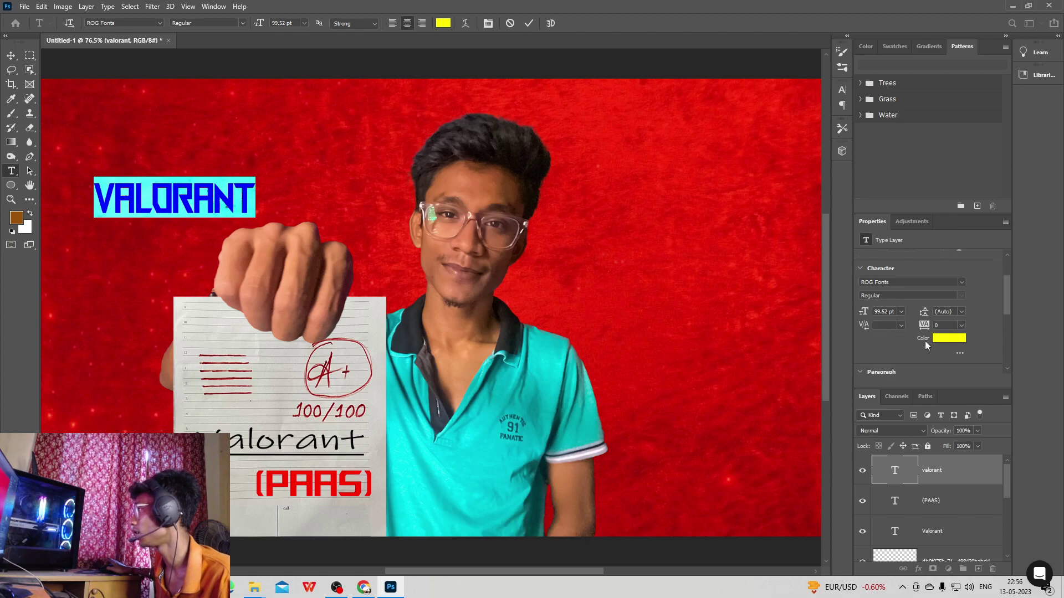
scroll(925, 341, "down", 4)
scroll(927, 312, "up", 6)
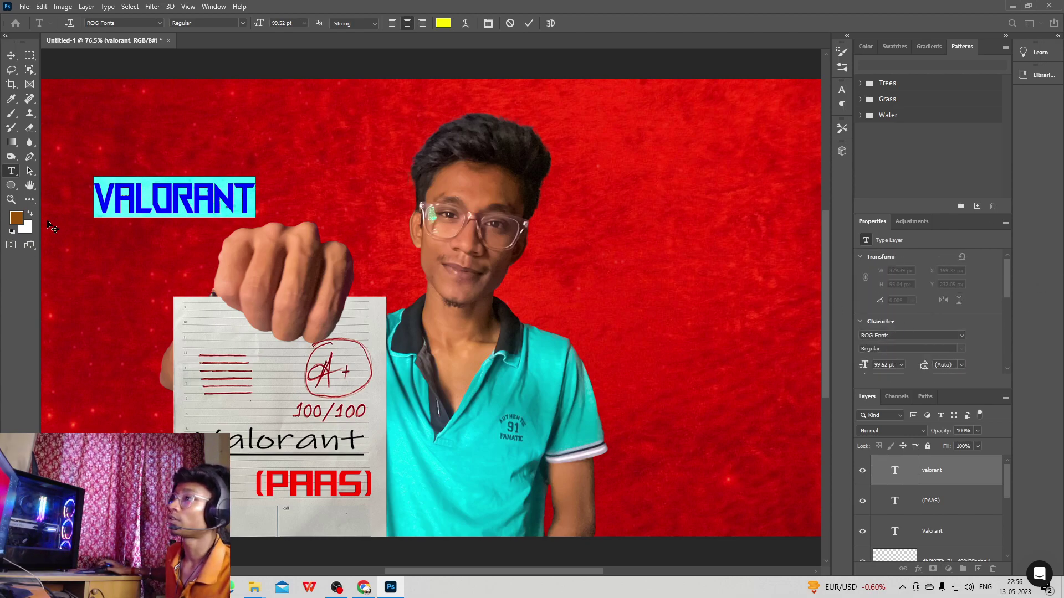
scroll(83, 195, "up", 2)
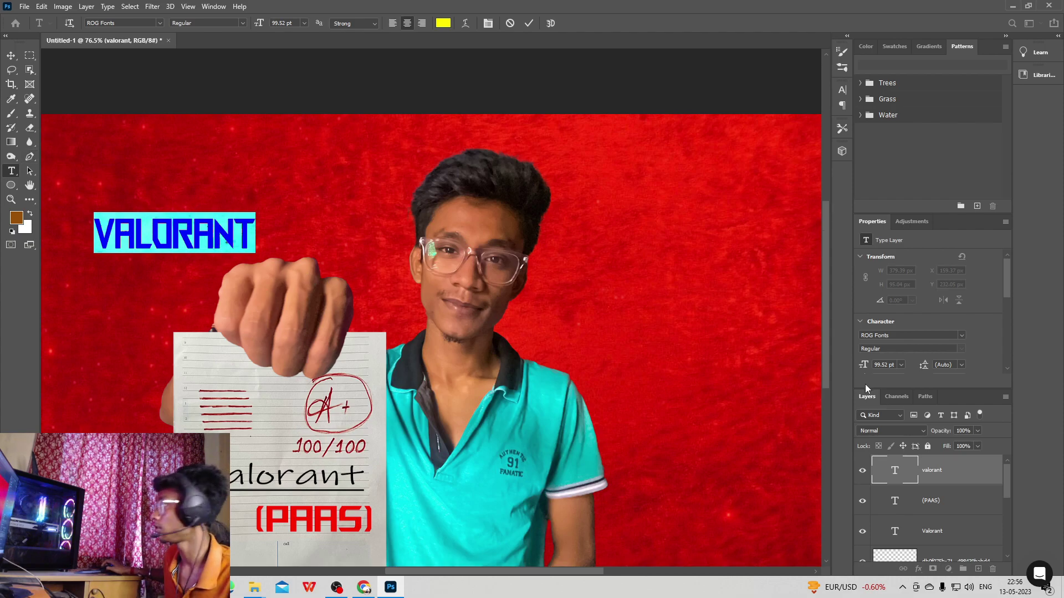
key("ctrl+Return")
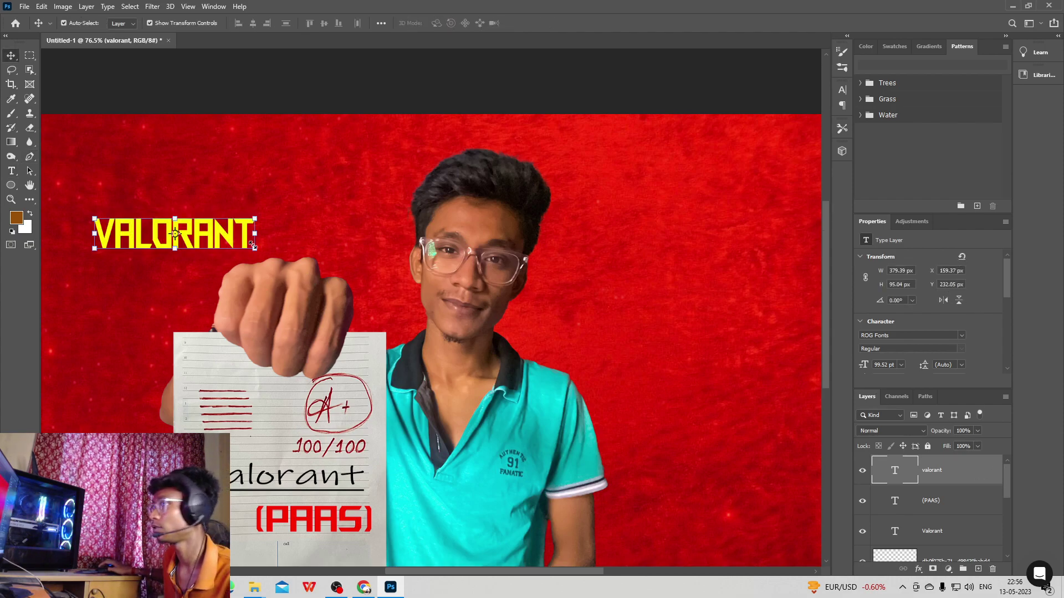
Give the valorant title layer Drop Shadow, Bevel & Emboss with Texture, Inner Glow and Outer Glow effects.
double_click(960, 476)
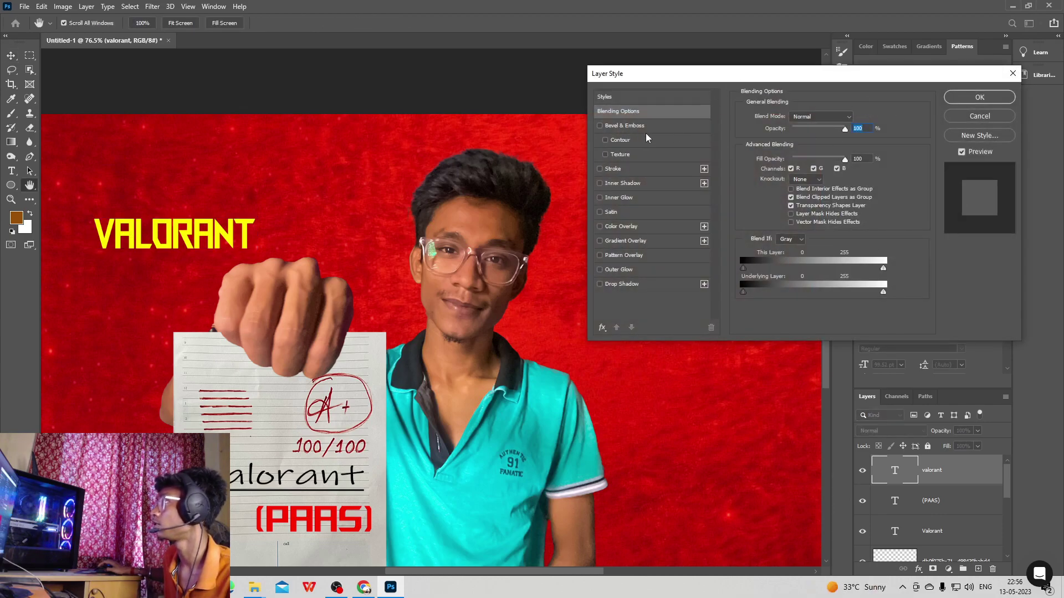
left_click(599, 284)
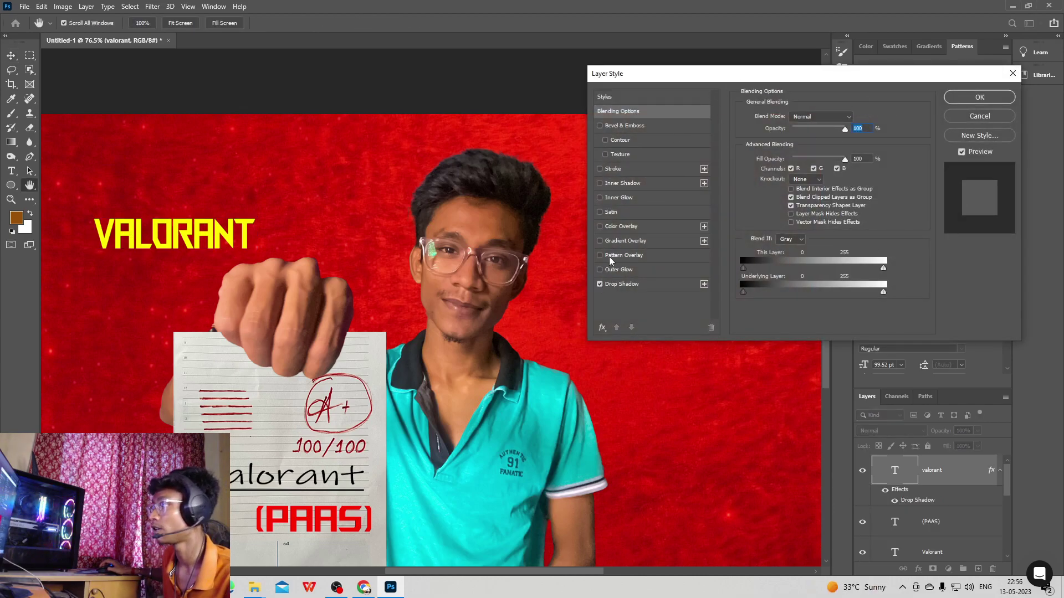
left_click(606, 155)
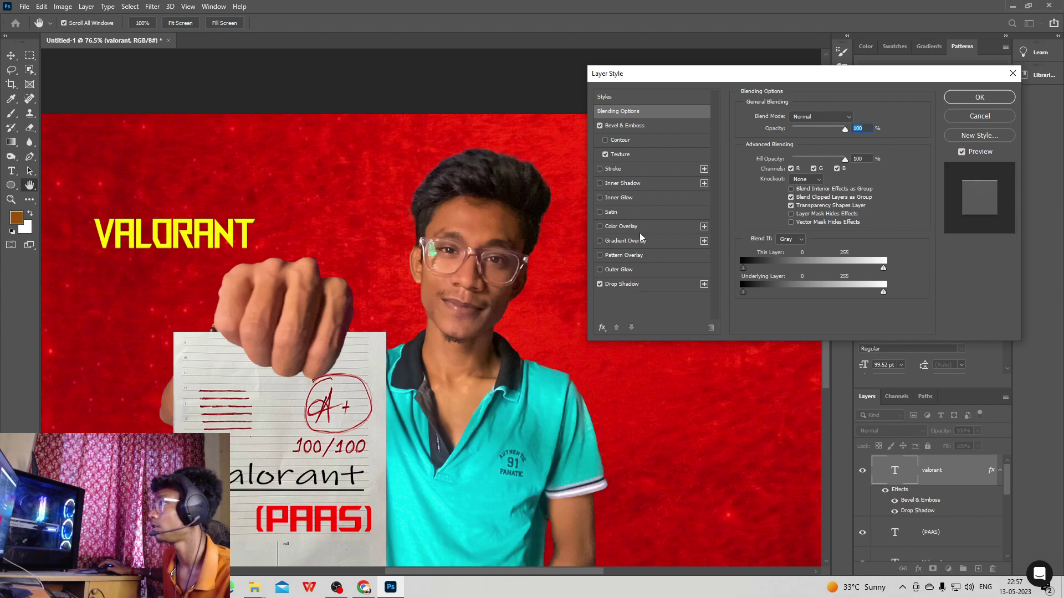
left_click(600, 198)
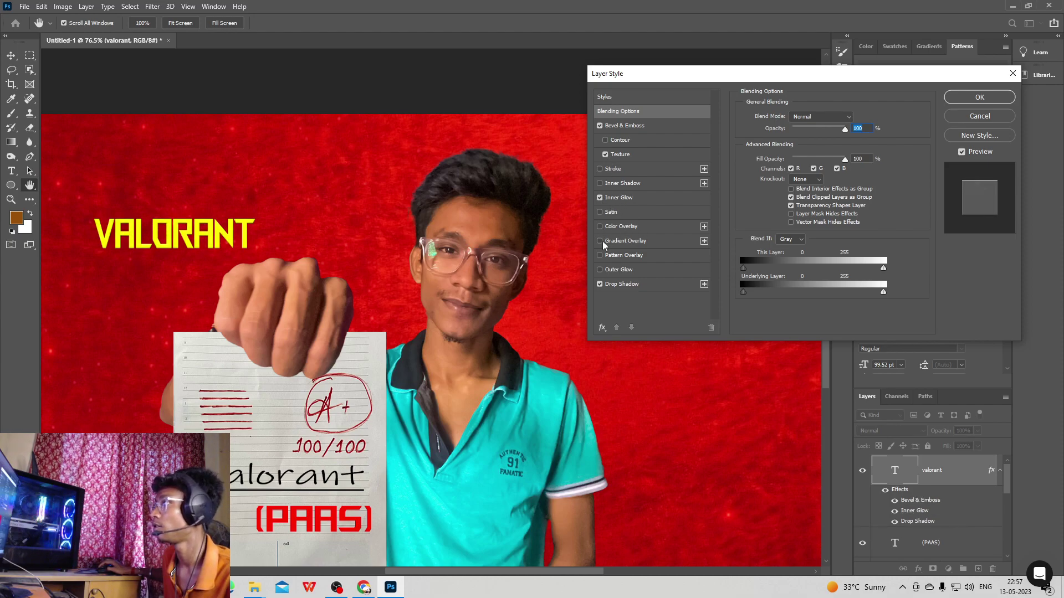
left_click(601, 271)
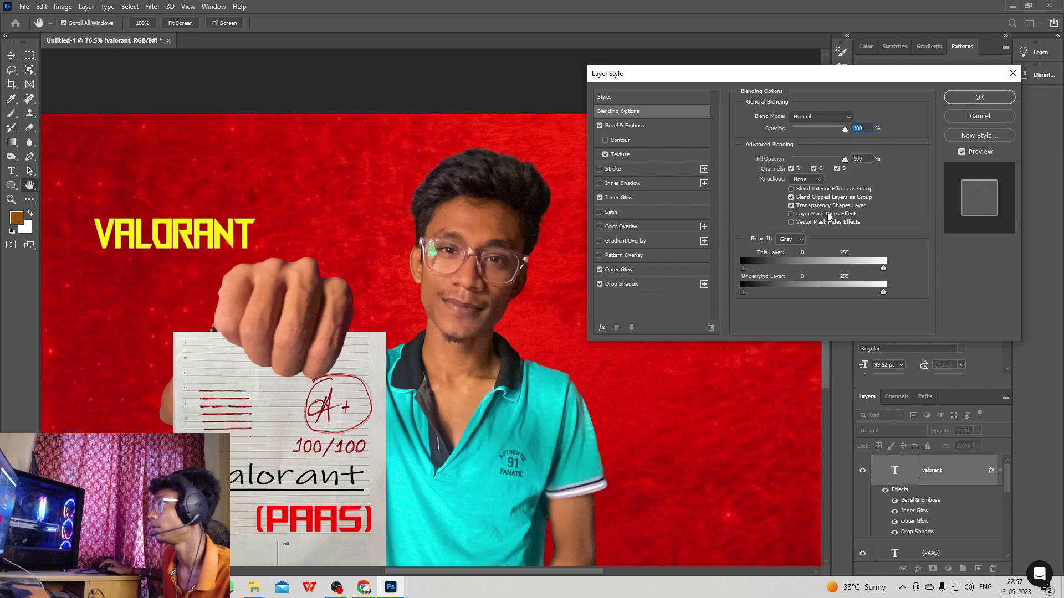
left_click(979, 97)
Enlarge the valorant title to about 248.83% width and 271.76% height and rotate it -9.98° above the fist.
left_click_drag(256, 251, 489, 309)
left_click_drag(449, 268, 420, 208)
left_click_drag(288, 136, 267, 143)
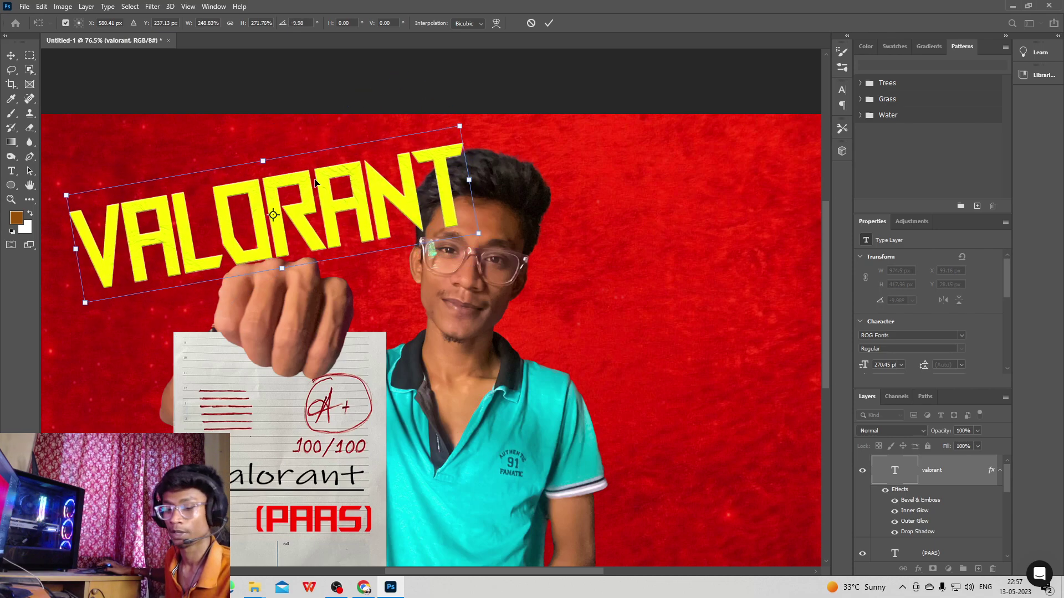
Enlarge the tilted valorant title to 283.64% width and 306.42% height and move its layer beneath the man's cut-out, above Layer 2.
scroll(314, 183, "down", 2)
left_click_drag(363, 212, 332, 207)
left_click_drag(431, 226, 471, 232)
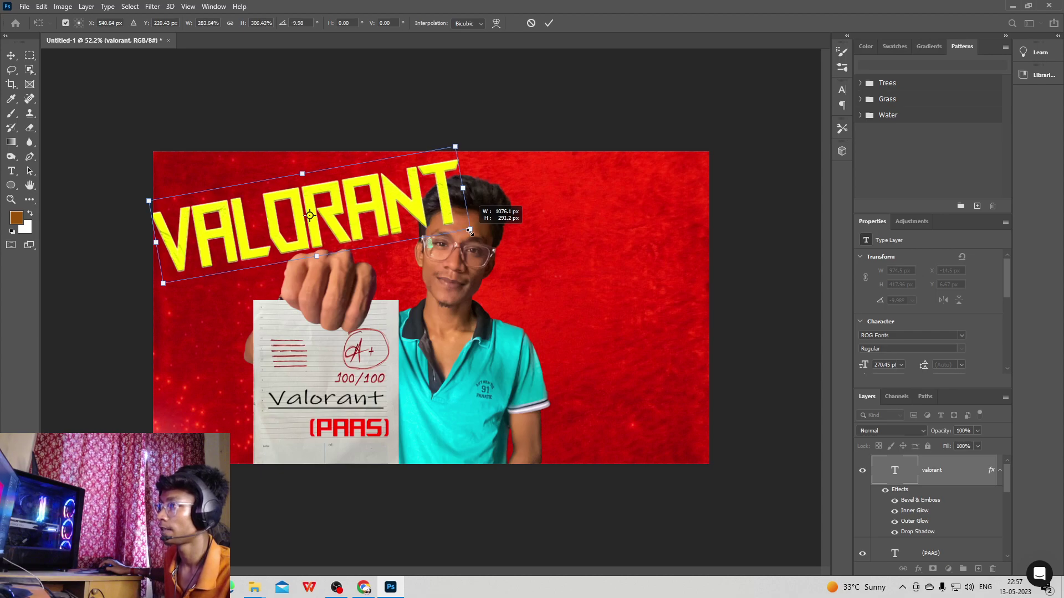
left_click_drag(400, 221, 403, 215)
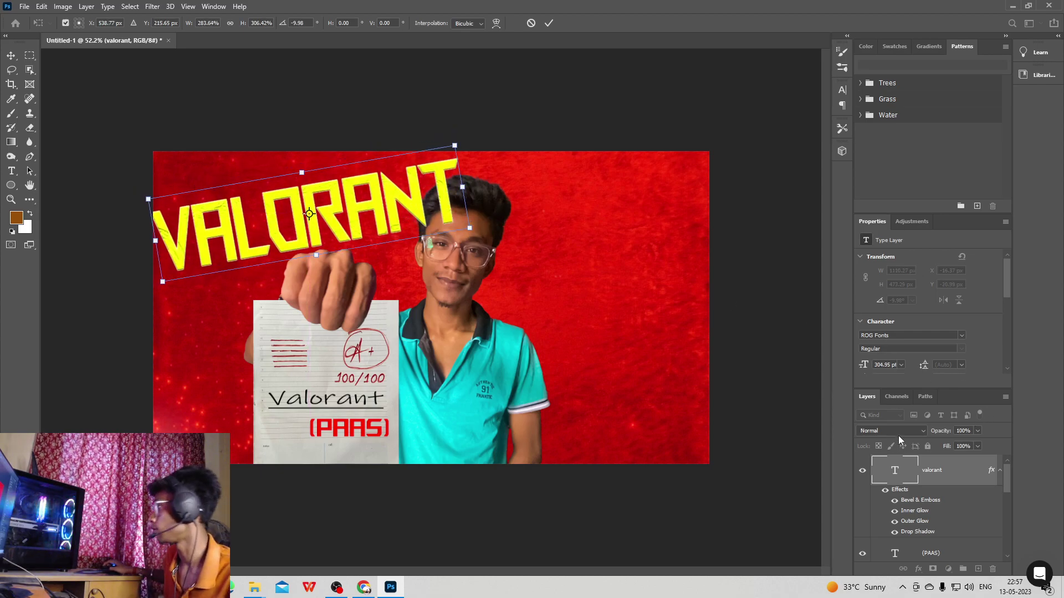
left_click_drag(984, 475, 967, 533)
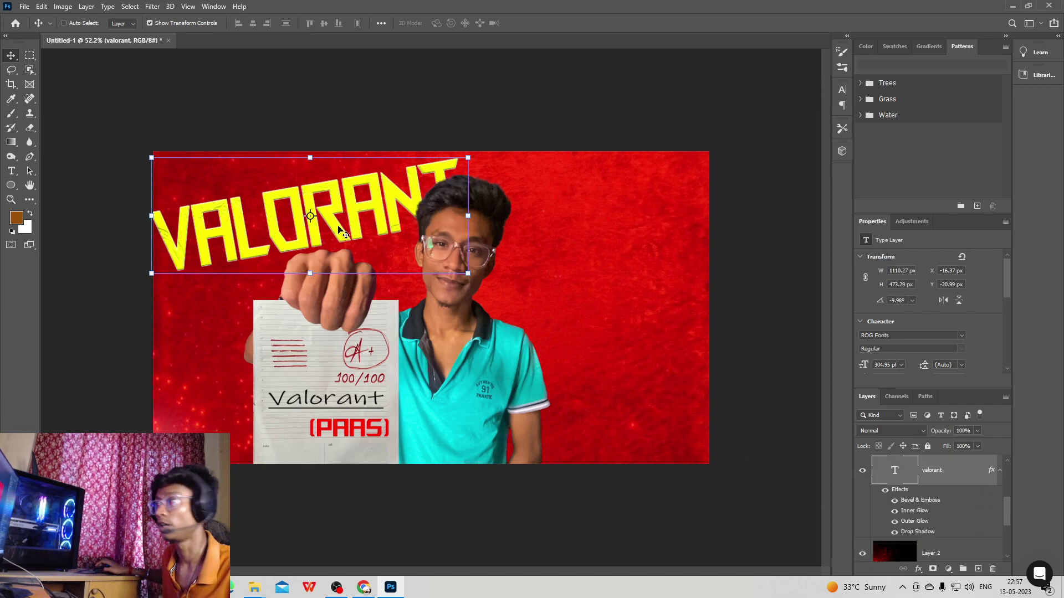
key("ctrl+t")
right_click(386, 181)
left_click(418, 255)
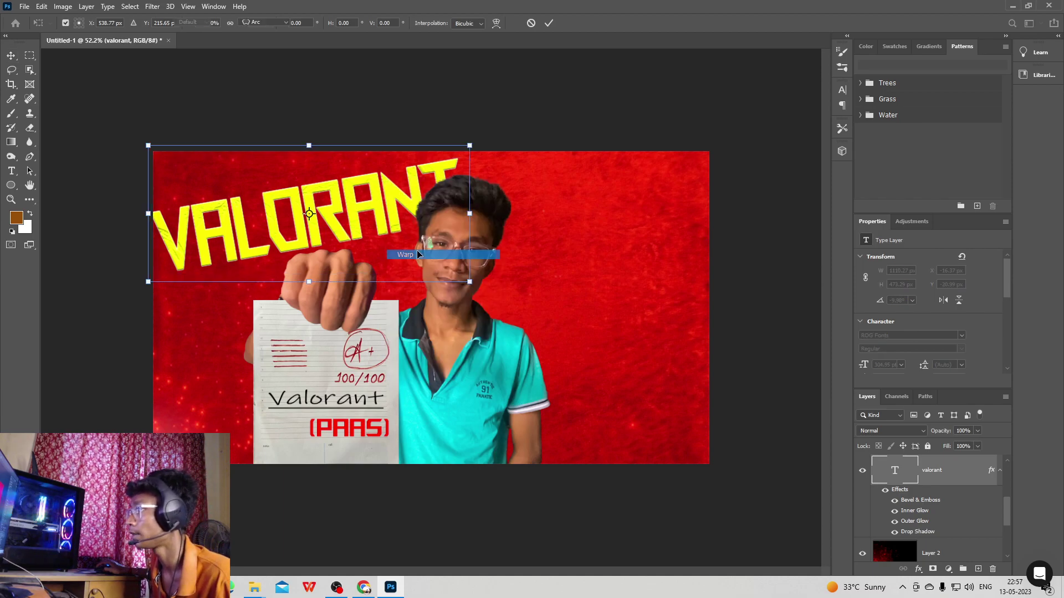
key("Return")
Warp the valorant title text with the horizontal Wave style at +50% bend.
right_click(967, 476)
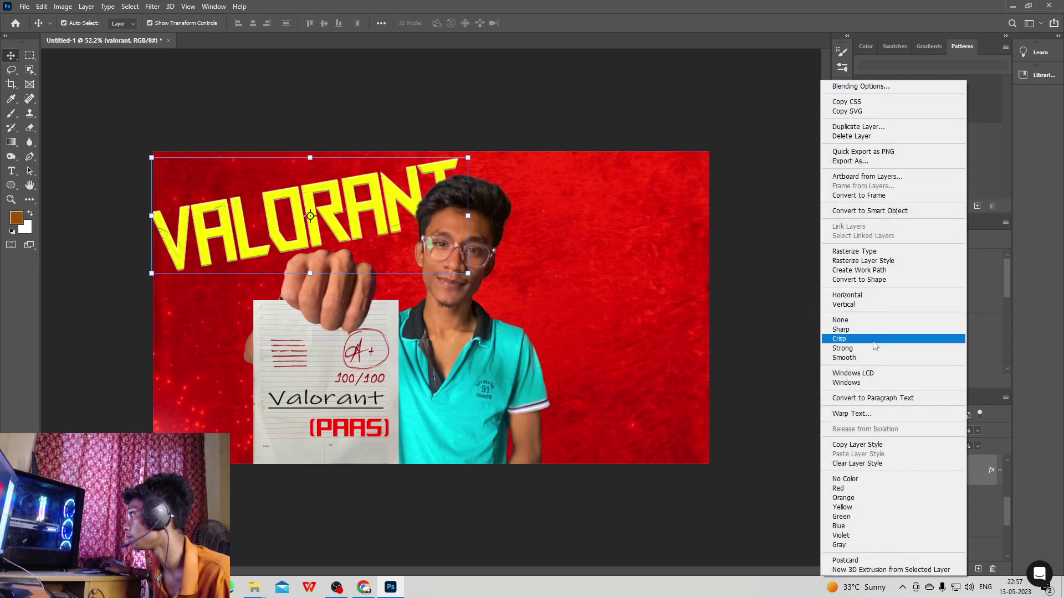
left_click(861, 413)
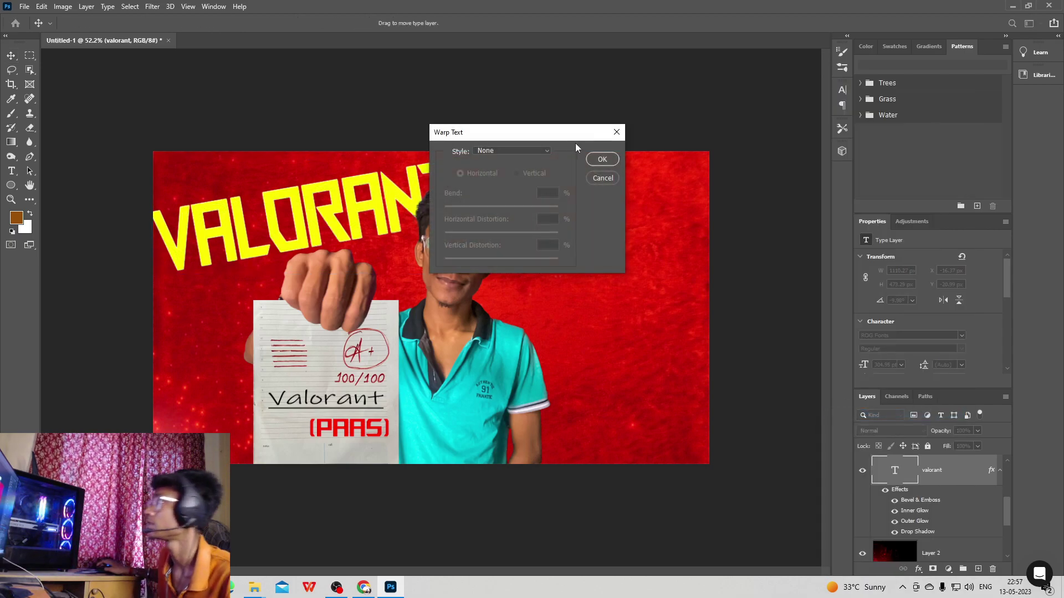
left_click(536, 151)
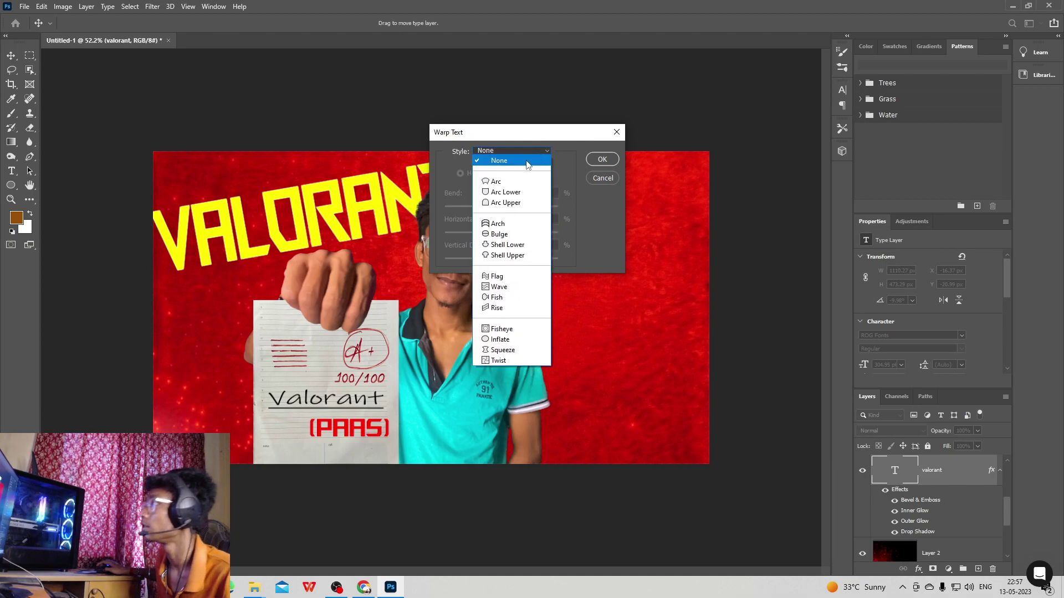
left_click(514, 288)
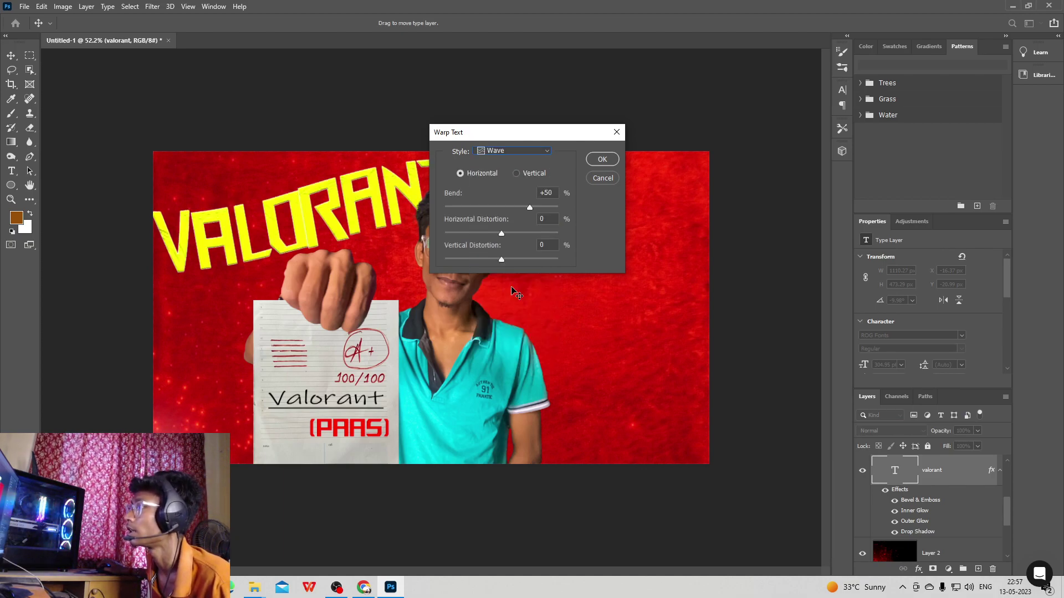
left_click(601, 160)
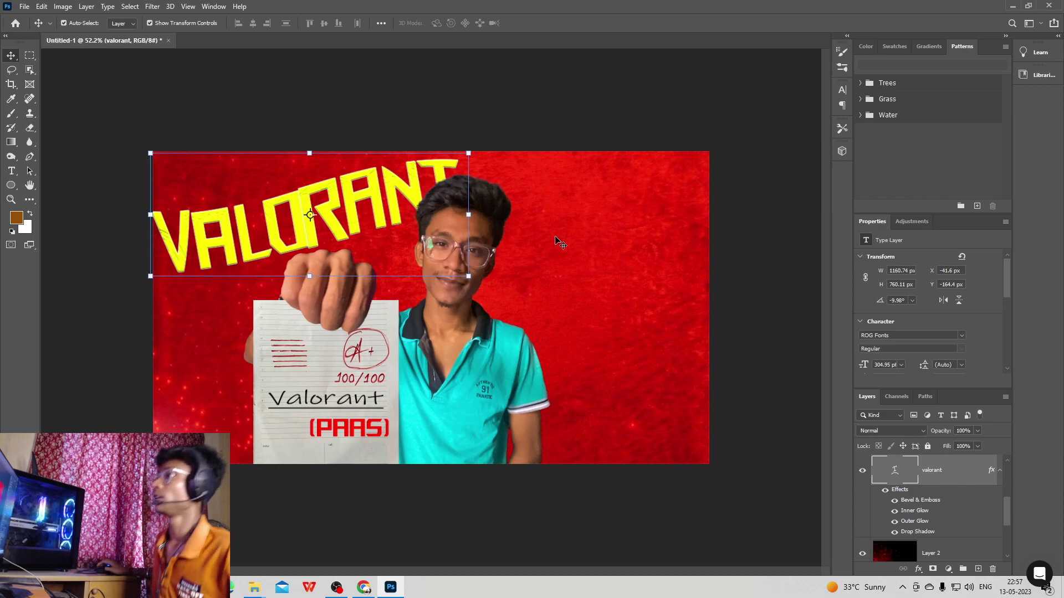
left_click(746, 157)
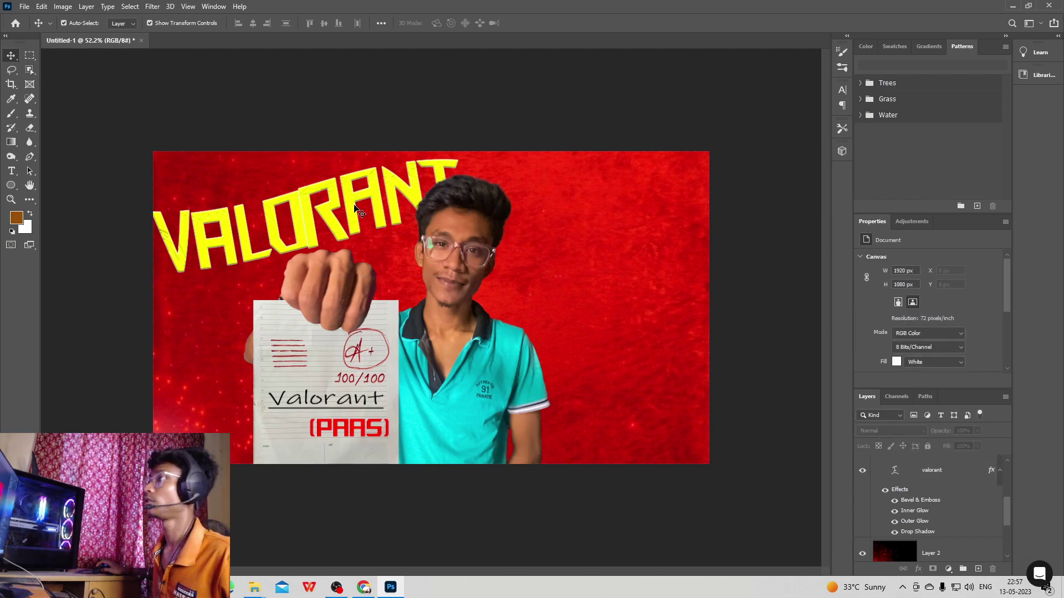
Move the warped valorant title up to the top edge of the canvas, at about Y -195 px.
scroll(961, 501, "up", 2)
scroll(953, 499, "down", 2)
scroll(942, 494, "up", 2)
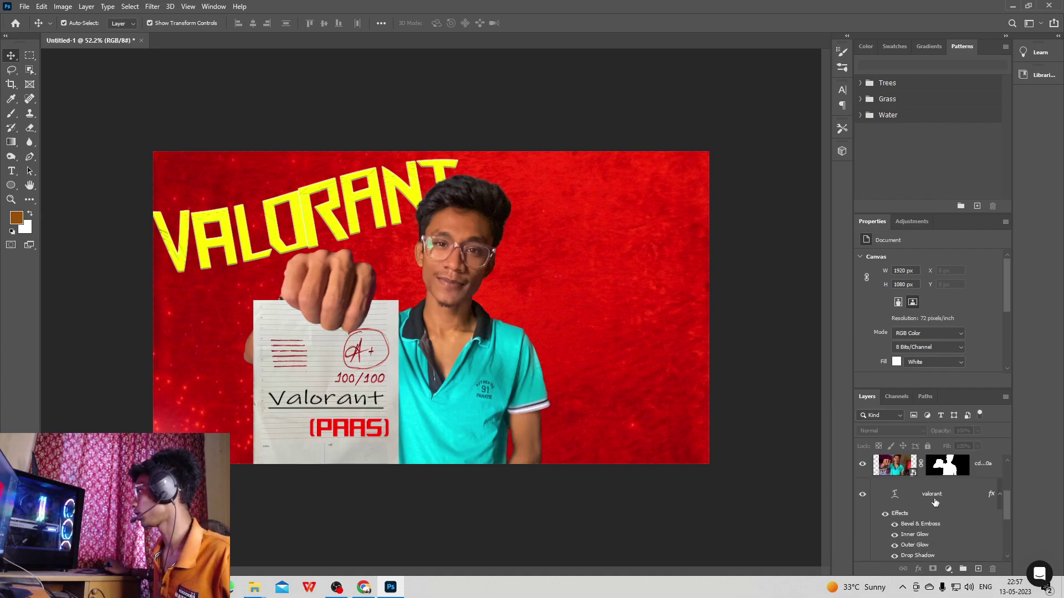
left_click(939, 491)
left_click_drag(424, 246, 407, 228)
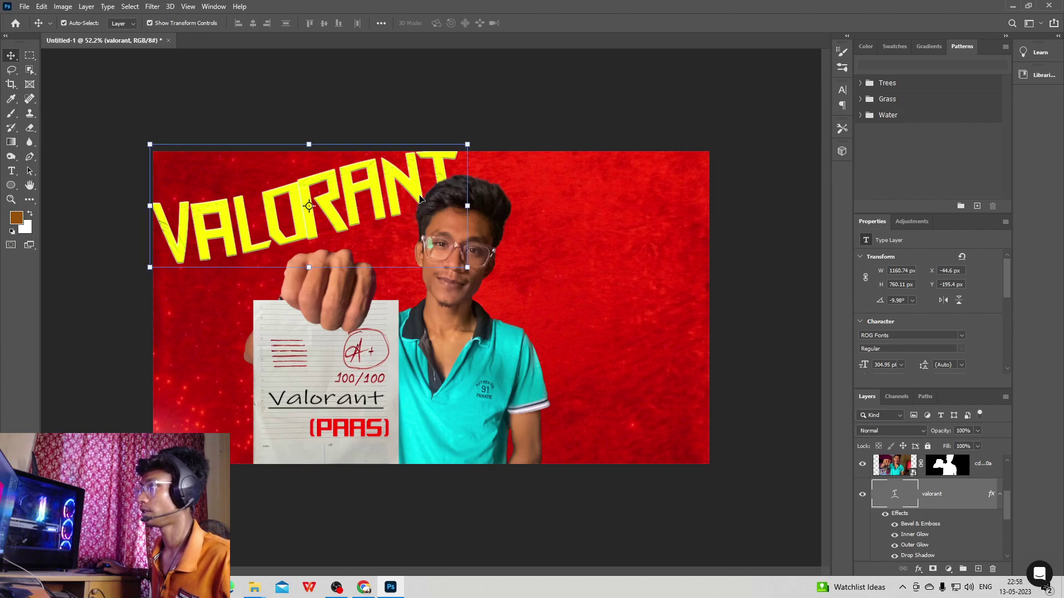
Shrink the valorant title to about 93.90% width, compress its height slightly, and fit it in the canvas corner beside the man's hair.
key("ctrl+t")
left_click_drag(464, 204, 453, 206)
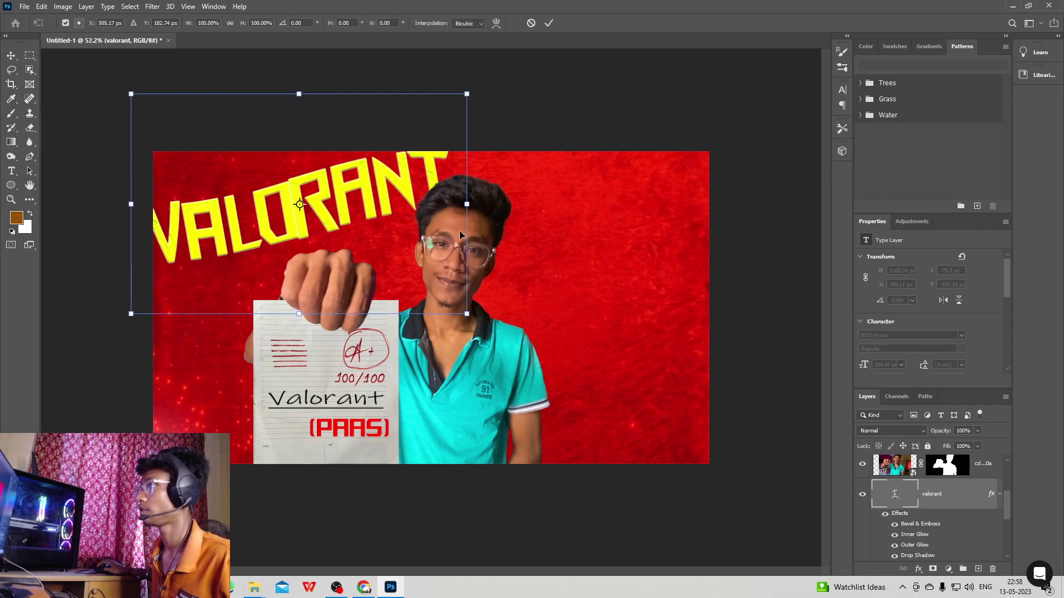
left_click_drag(468, 315, 446, 299)
mouse_move(383, 245)
left_mouse_down()
mouse_move(403, 253)
mouse_move(394, 245)
left_mouse_up()
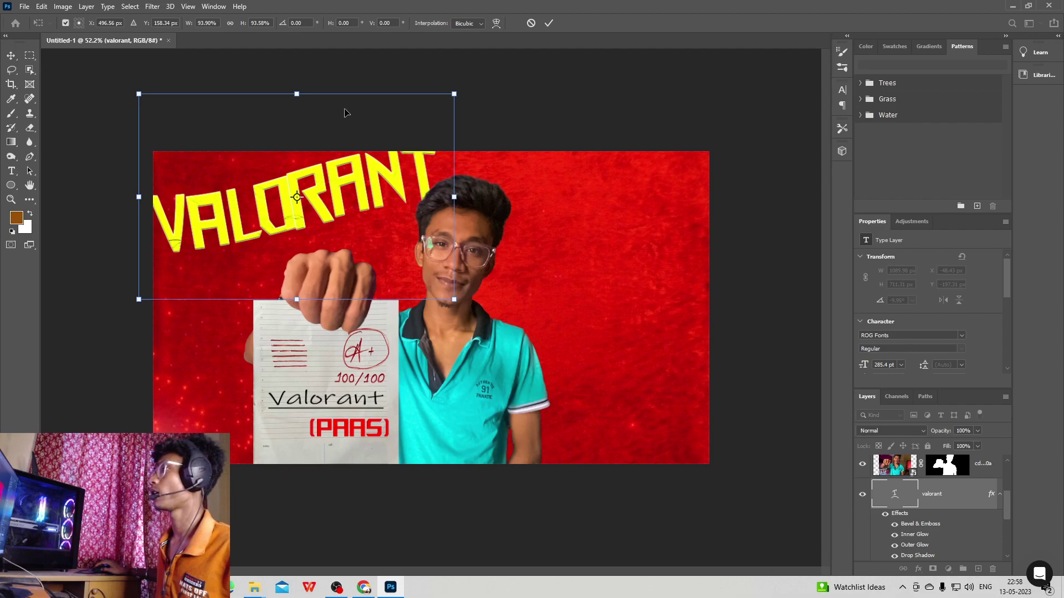
left_click_drag(297, 91, 297, 99)
key("Return")
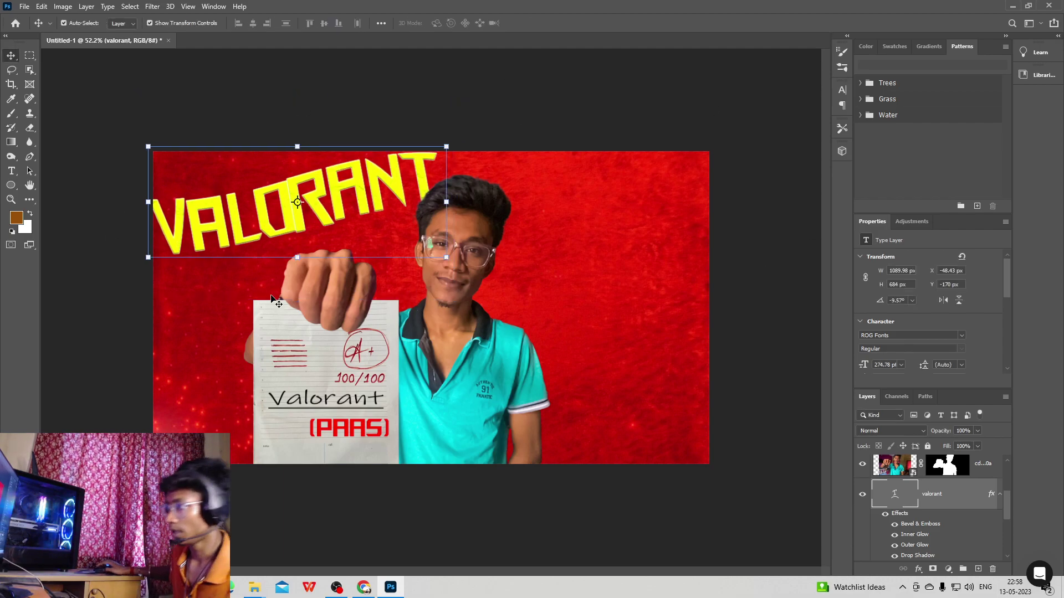
left_click(125, 344)
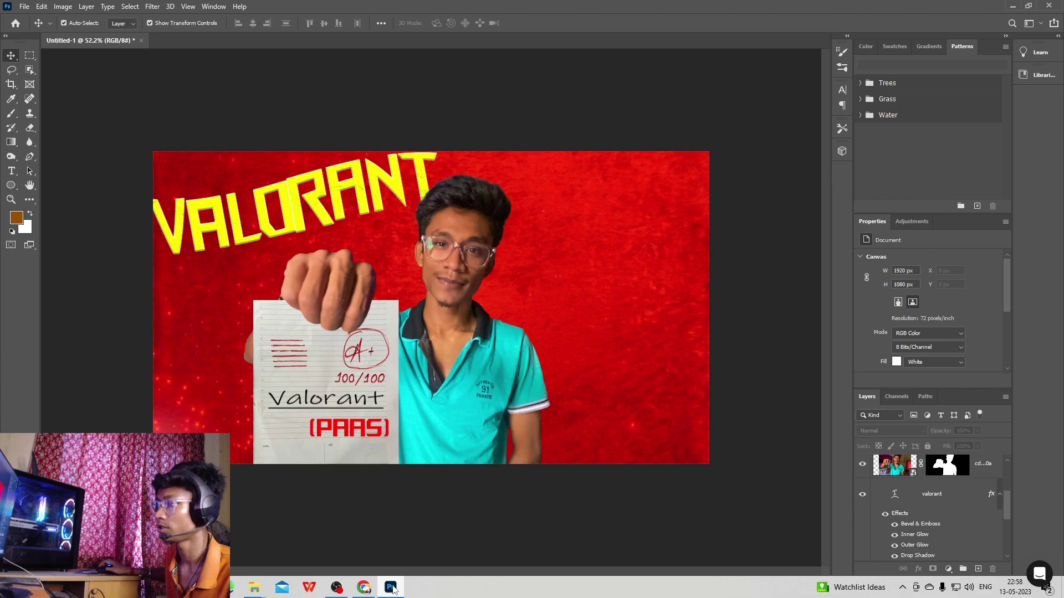
Place the "—Pngtree—3d double green arrow png_8188313" image from the Downloads folder as an embedded layer.
left_click(25, 6)
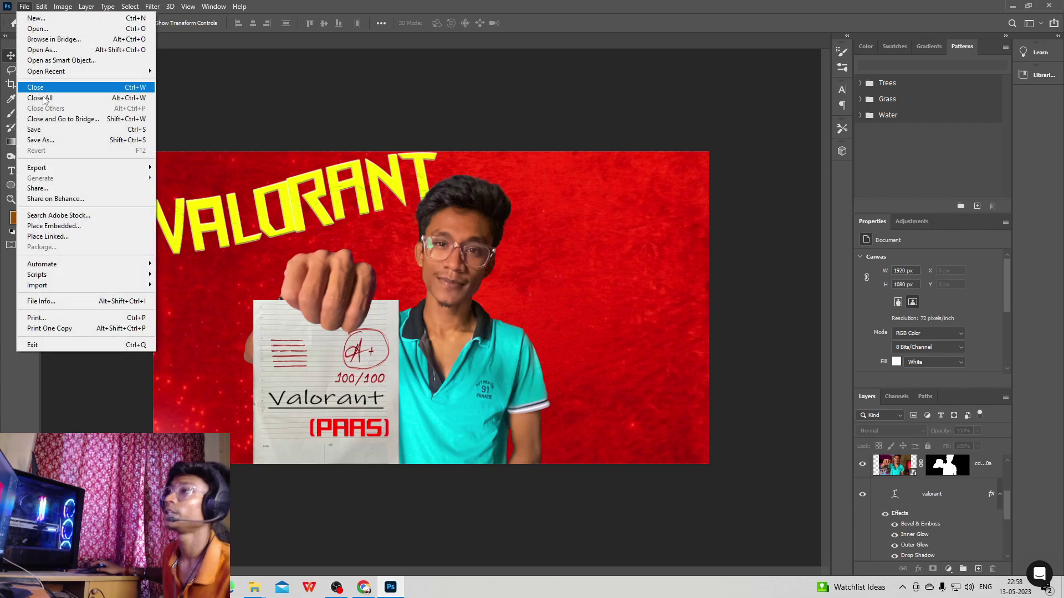
left_click(54, 226)
scroll(50, 138, "up", 3)
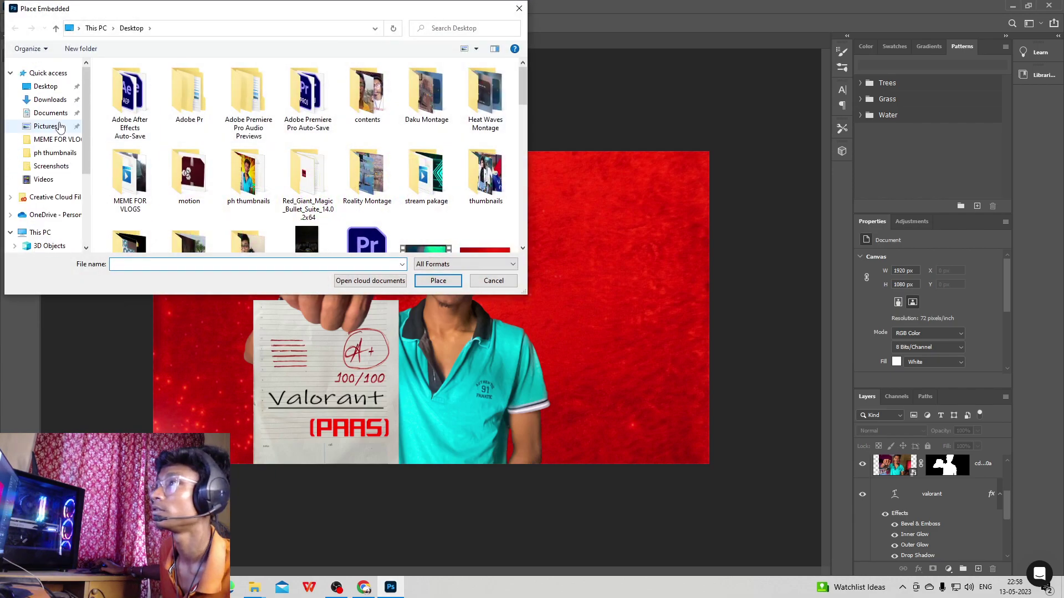
left_click(51, 100)
left_click(183, 95)
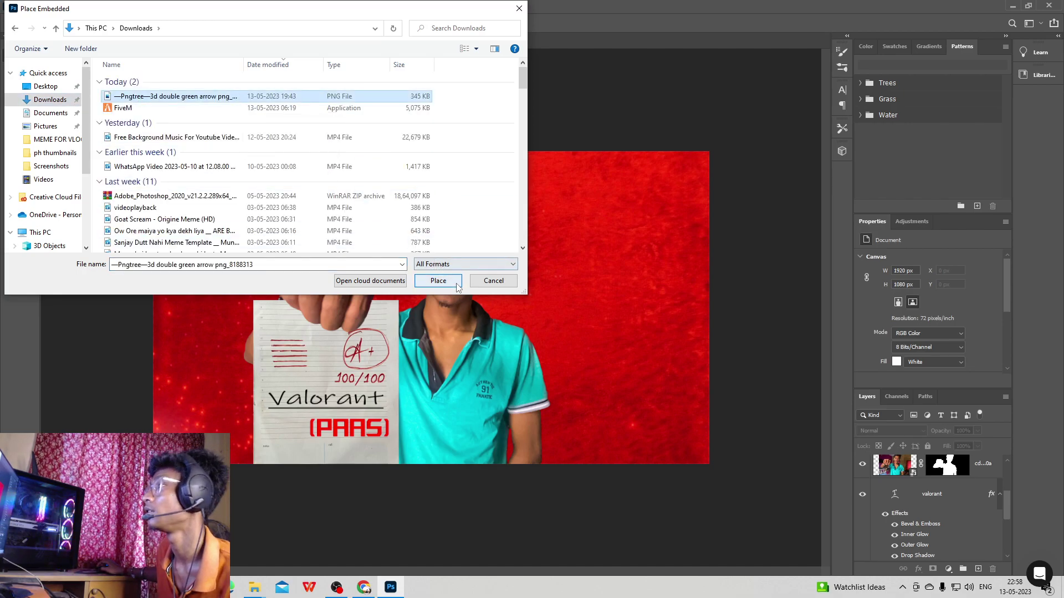
left_click(438, 279)
Scale the green arrow to about 70.04% width and 43.30% height, rotate it -32.29° and position it over the fist and exam sheet.
left_click_drag(450, 275, 357, 293)
left_click_drag(333, 169, 241, 188)
left_click_drag(418, 469, 353, 369)
left_click_drag(356, 315, 330, 349)
left_click_drag(457, 325, 469, 308)
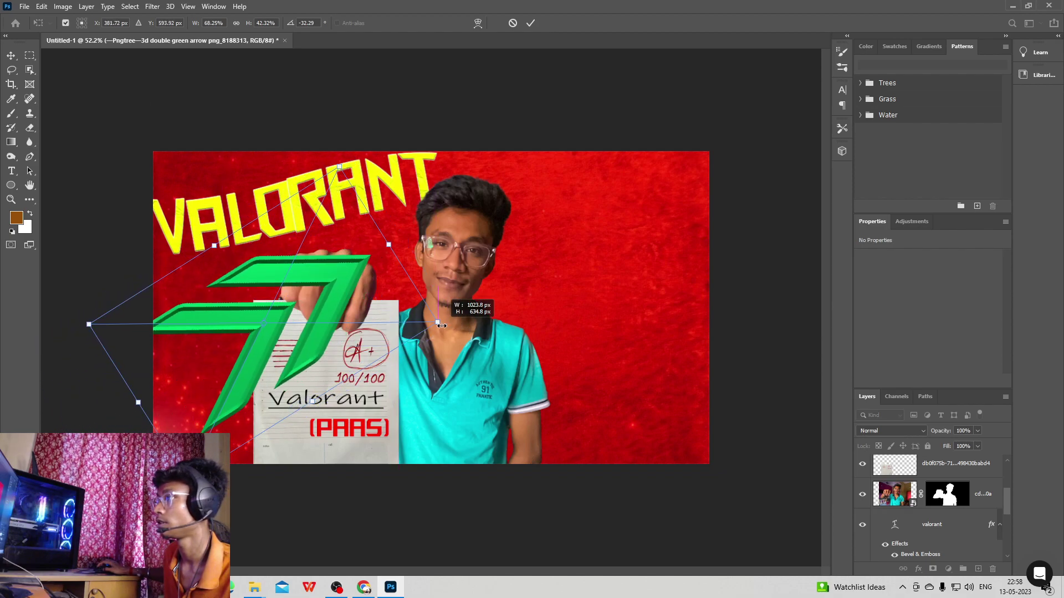
left_click_drag(365, 317, 384, 306)
scroll(928, 477, "up", 3)
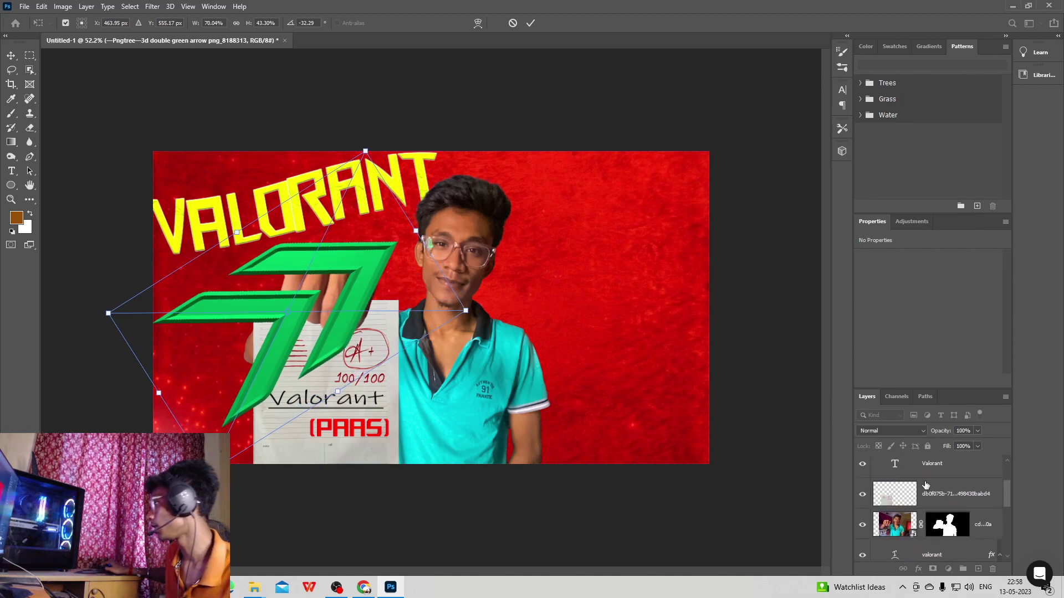
key("Return")
scroll(934, 499, "down", 5)
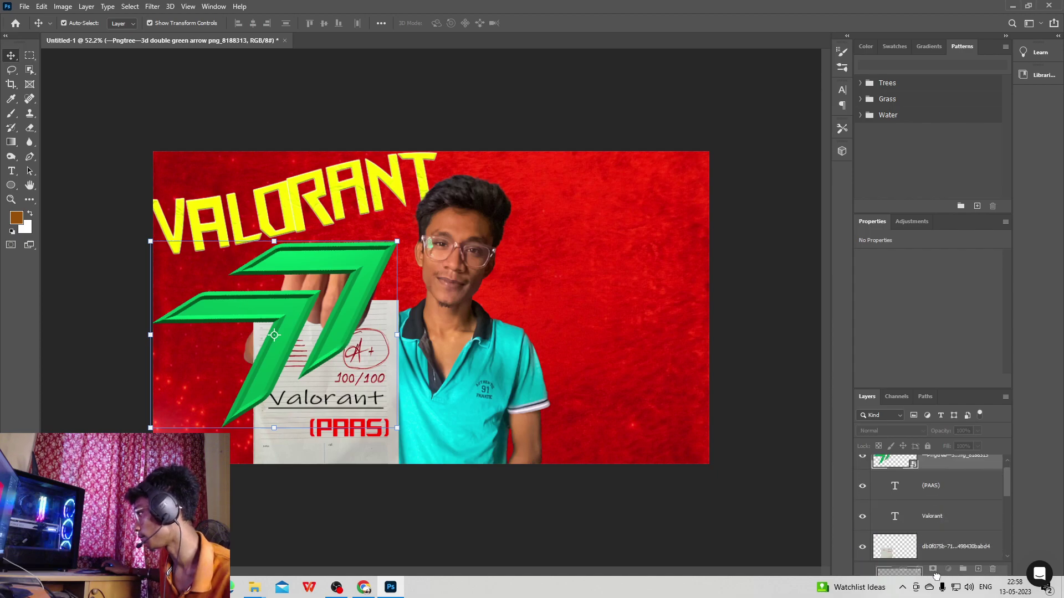
Move the green arrow layer behind the man just above Layer 2, and adjust it to 81.65% width and -34.89° rotation near X 346 px.
left_click_drag(936, 577, 925, 477)
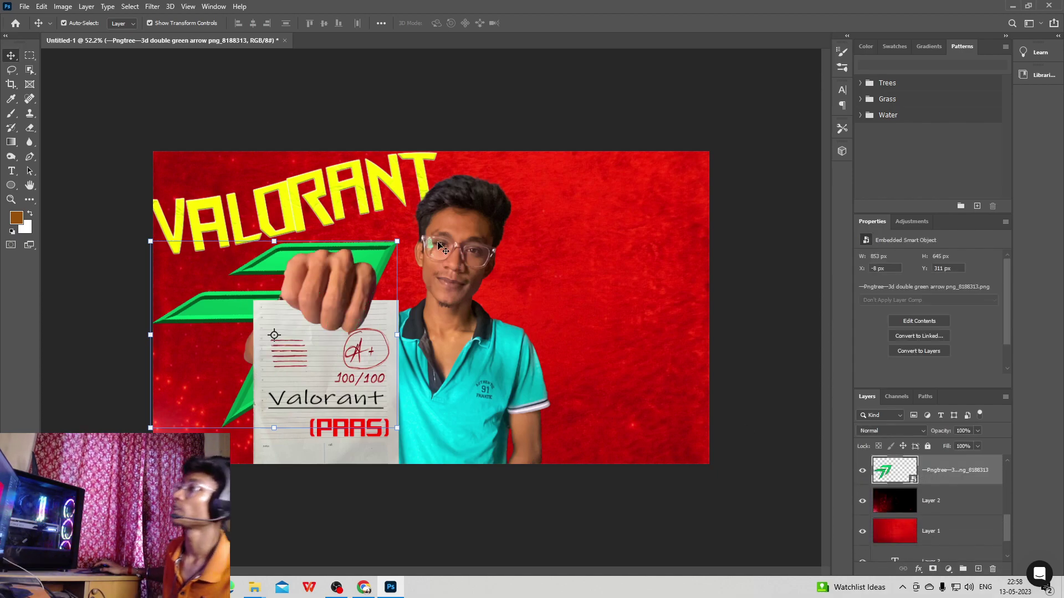
left_click_drag(151, 429, 126, 430)
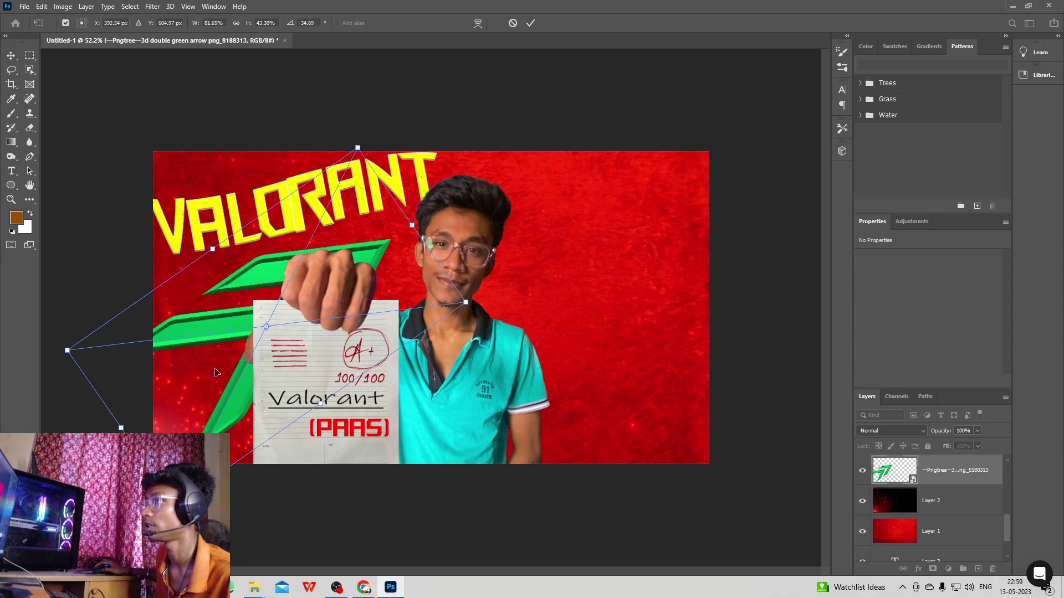
mouse_move(216, 372)
left_mouse_down()
mouse_move(231, 367)
mouse_move(194, 368)
mouse_move(204, 370)
left_mouse_up()
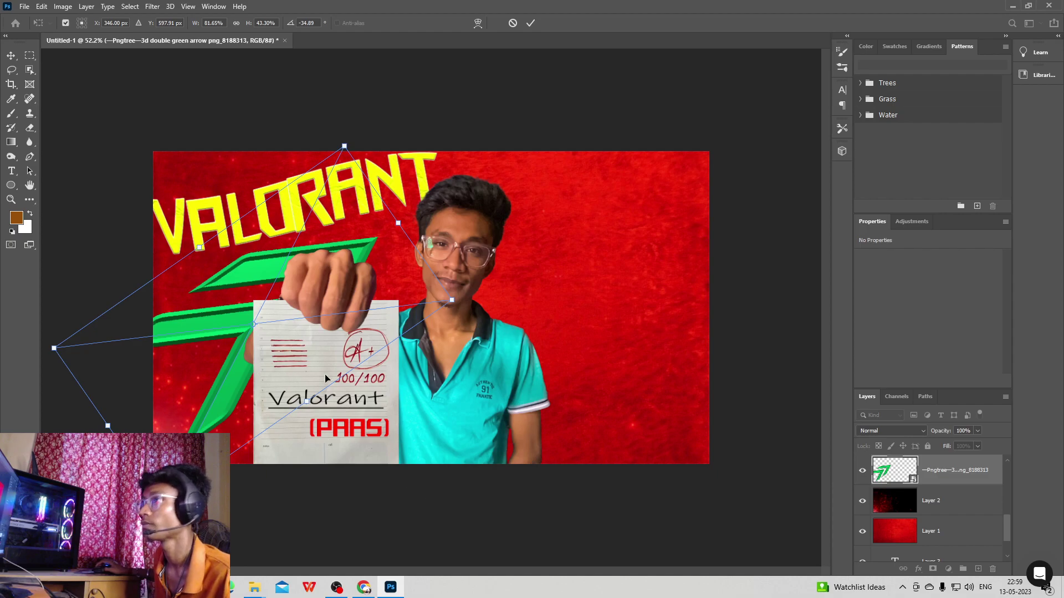
Place a second copy of the green double arrow image as an embedded layer directly above the exam sheet layer.
scroll(950, 497, "up", 5)
left_click(930, 535)
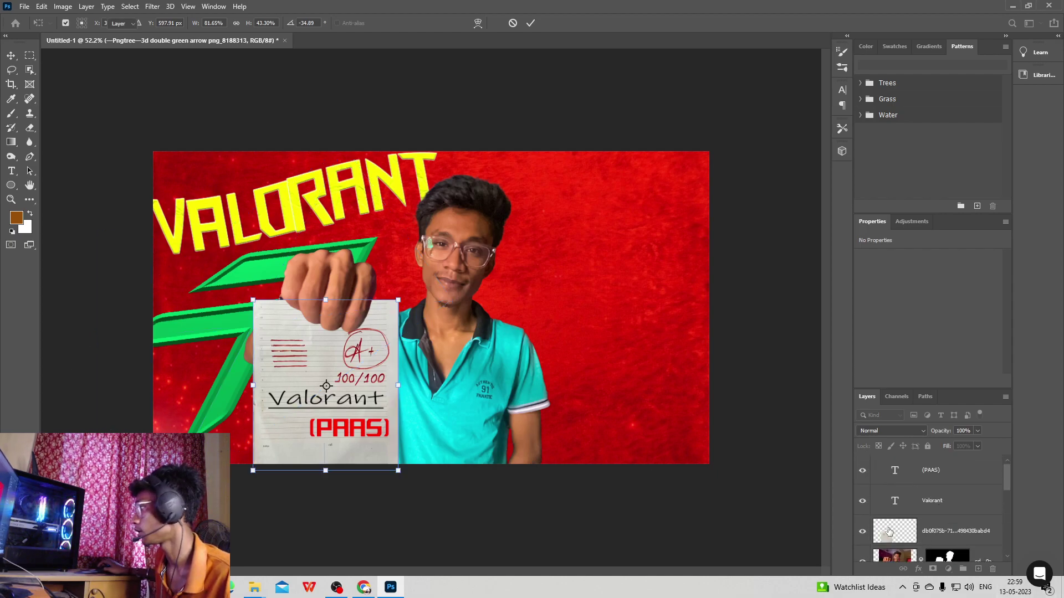
left_click_drag(257, 386, 255, 386)
key("Return")
left_click_drag(32, 6, 386, 295)
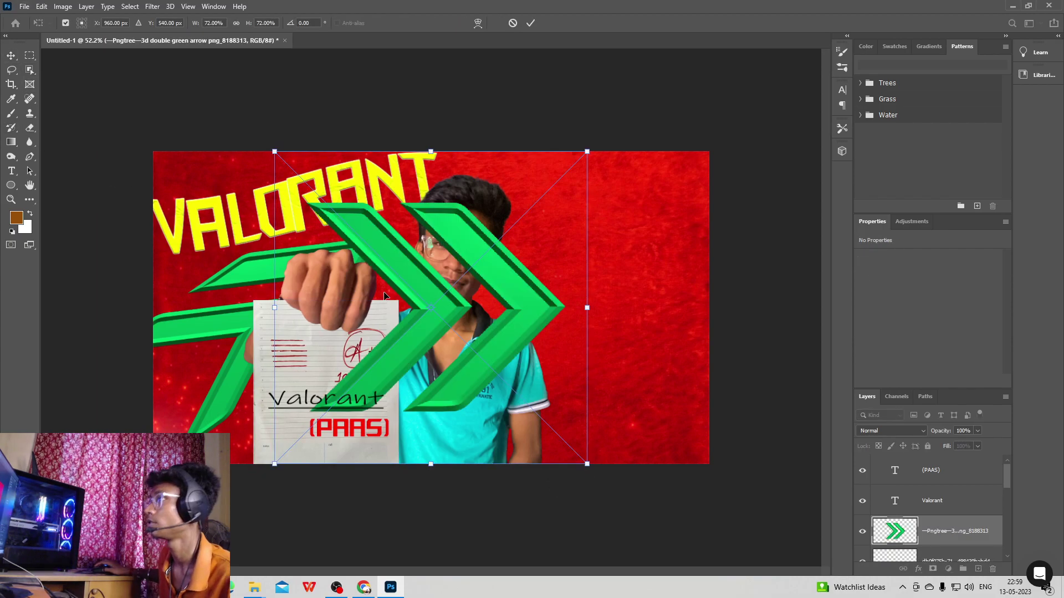
Fit the second arrow at 72.00% width, 45.60% height and -36.19° beside the man's sleeve, and move its layer just above the valorant title layer.
left_click_drag(508, 335, 644, 385)
left_click_drag(571, 179, 472, 213)
left_click_drag(669, 497, 601, 404)
left_click_drag(537, 334, 603, 420)
scroll(930, 510, "down", 3)
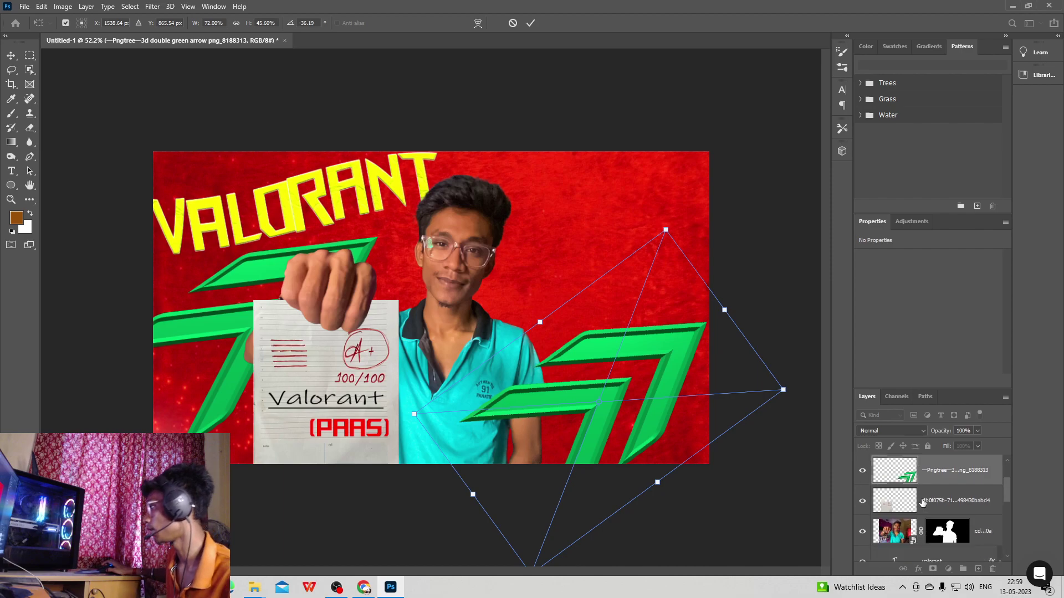
key("Return")
left_click_drag(942, 563, 936, 480)
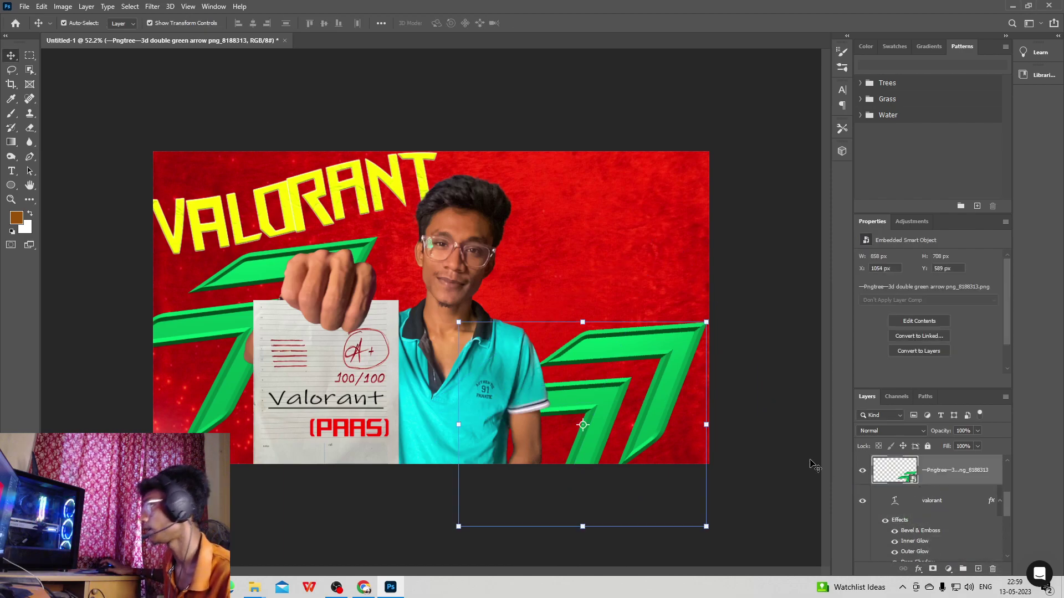
left_click(784, 156)
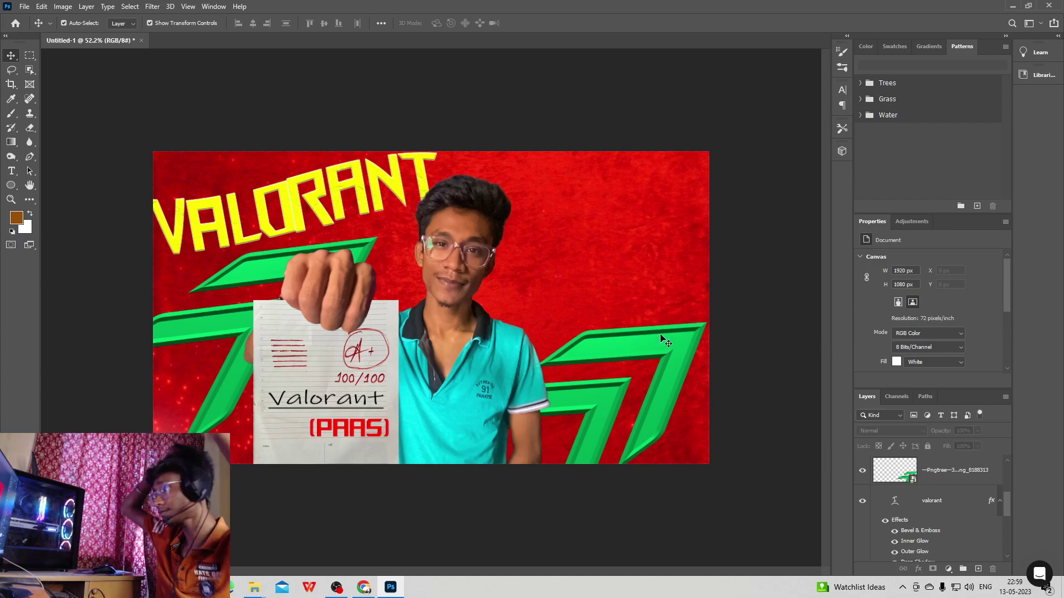
Create a blank layer above Layer 2 and sample the yellow of the VALORANT title for the brush.
scroll(918, 486, "down", 5)
left_click(942, 518)
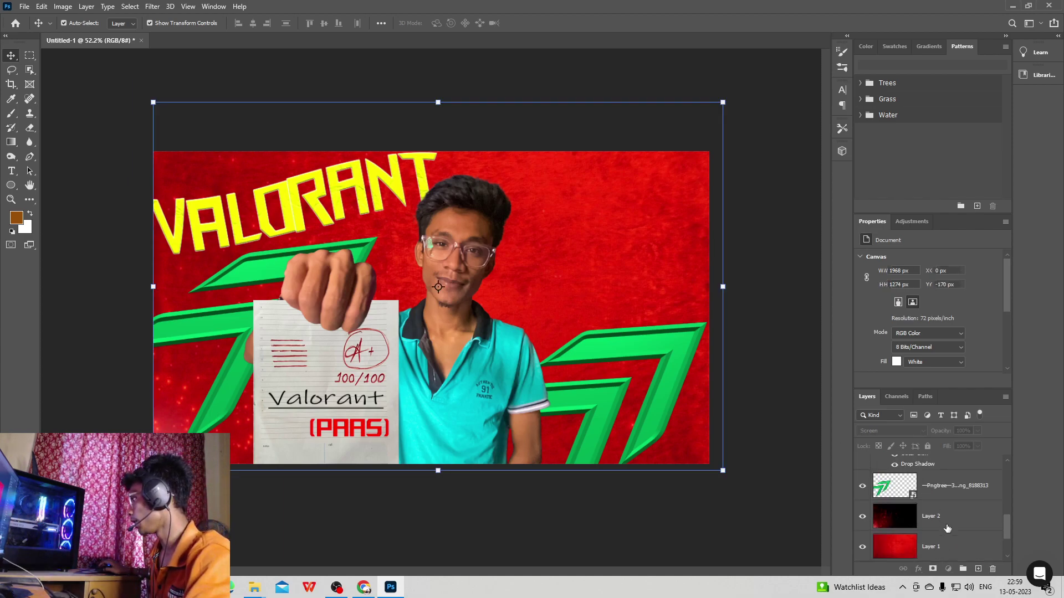
left_click(978, 569)
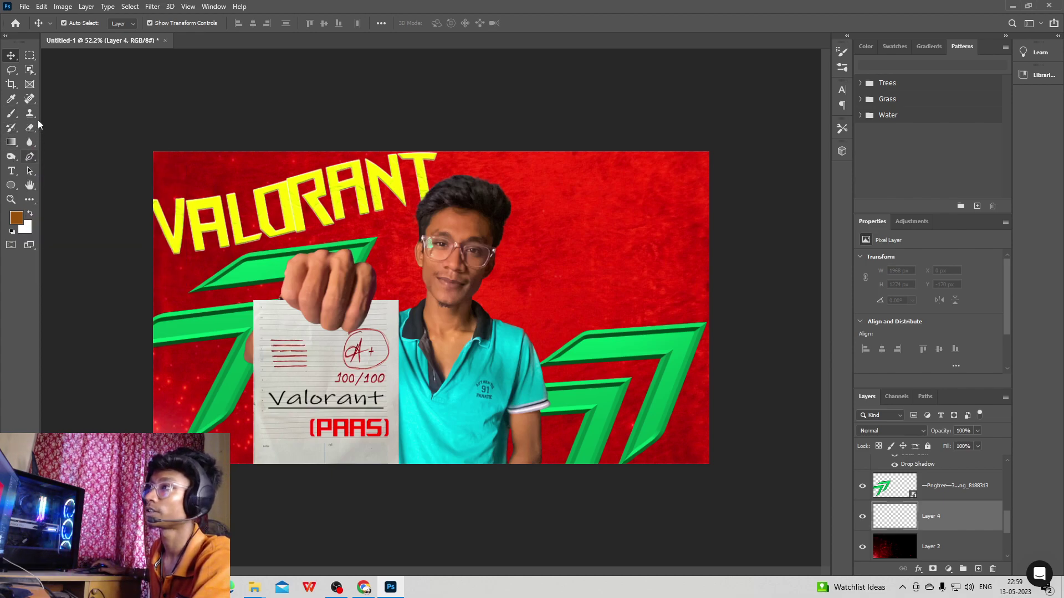
left_click(12, 113)
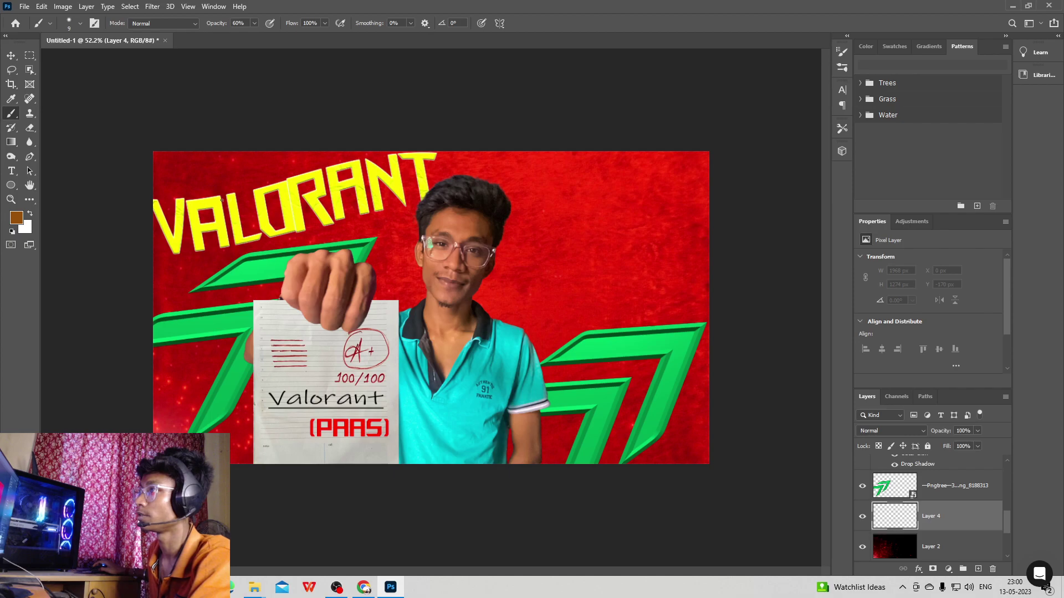
key("i")
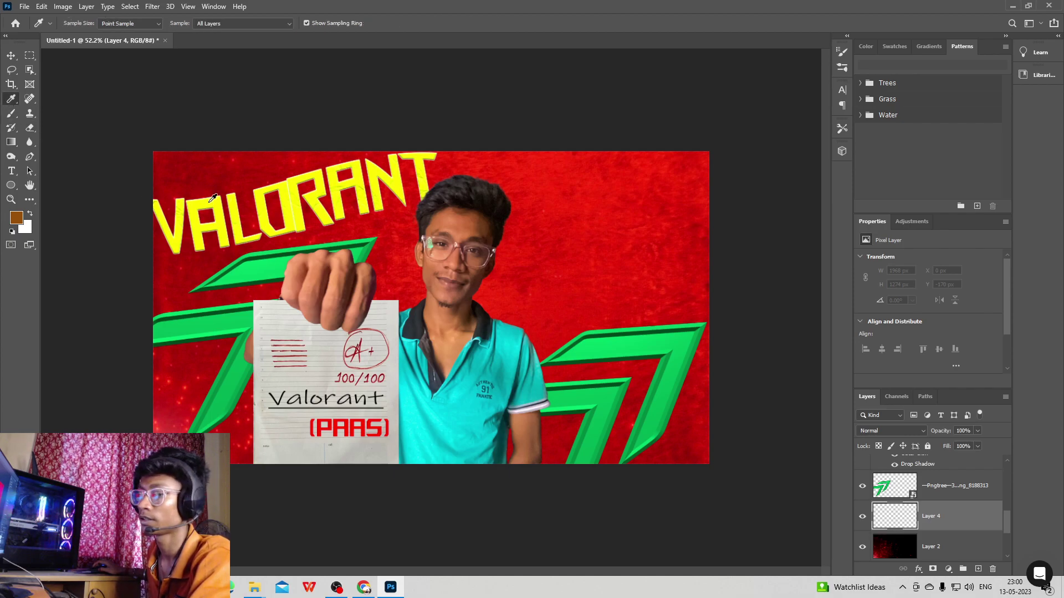
left_click(213, 197)
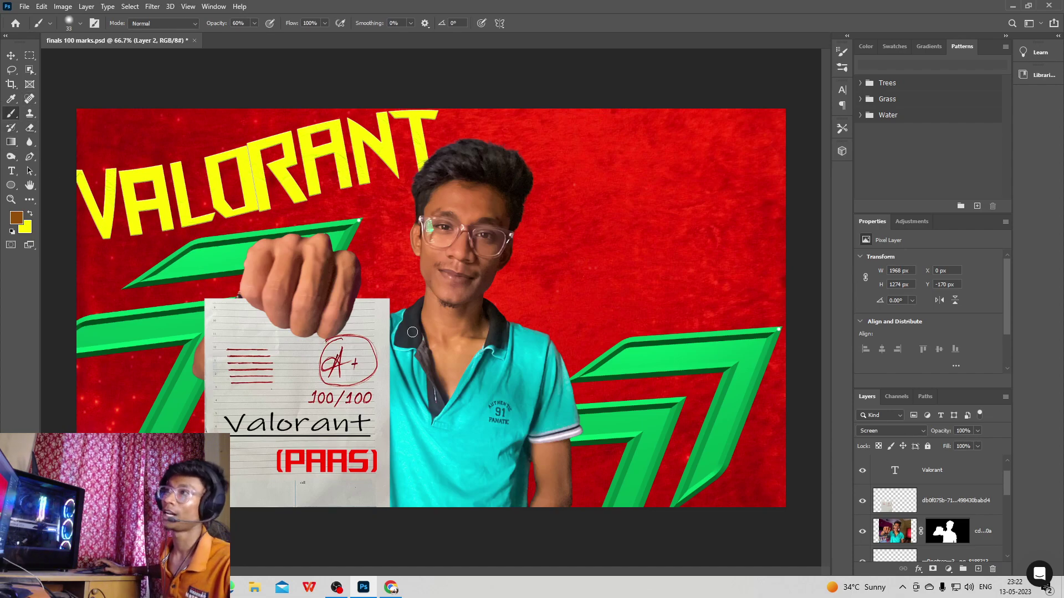
Make yellow the foreground colour and add an empty layer above Layer 2 in finals 100 marks.psd.
right_click(424, 275)
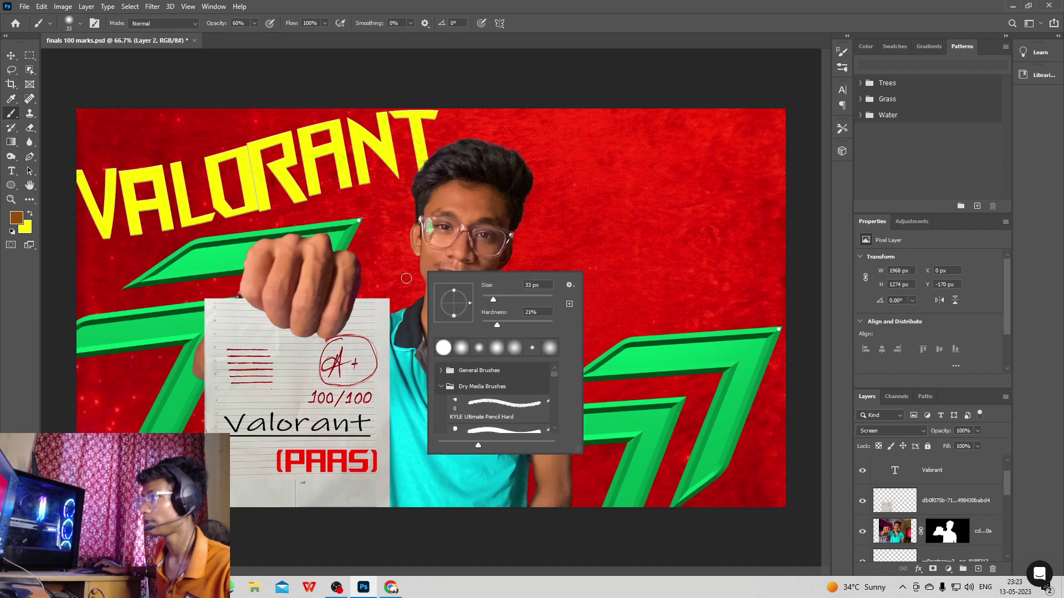
left_click(30, 213)
left_click(30, 213)
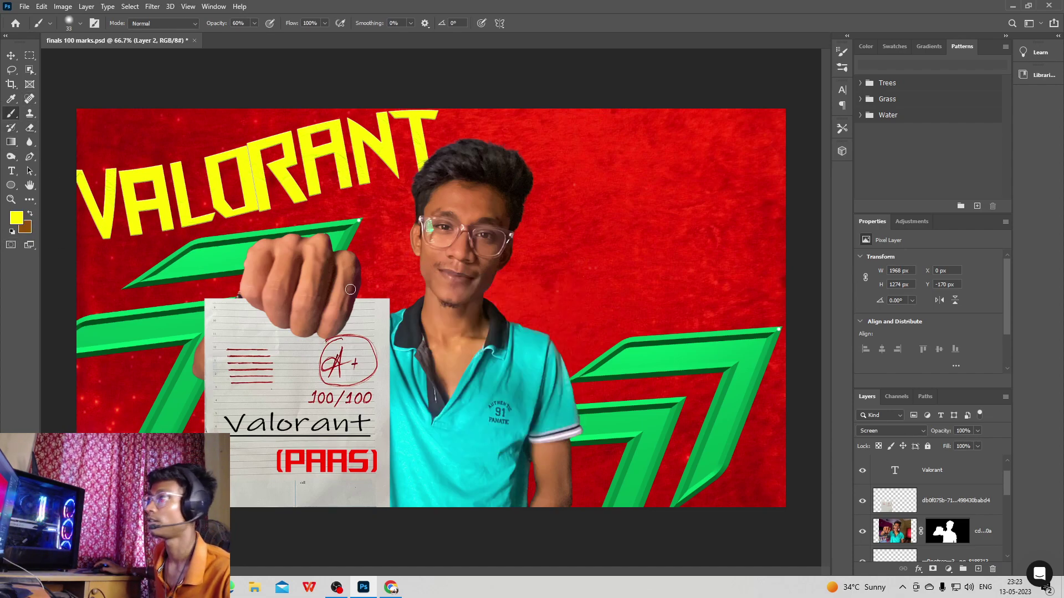
scroll(942, 521, "down", 4)
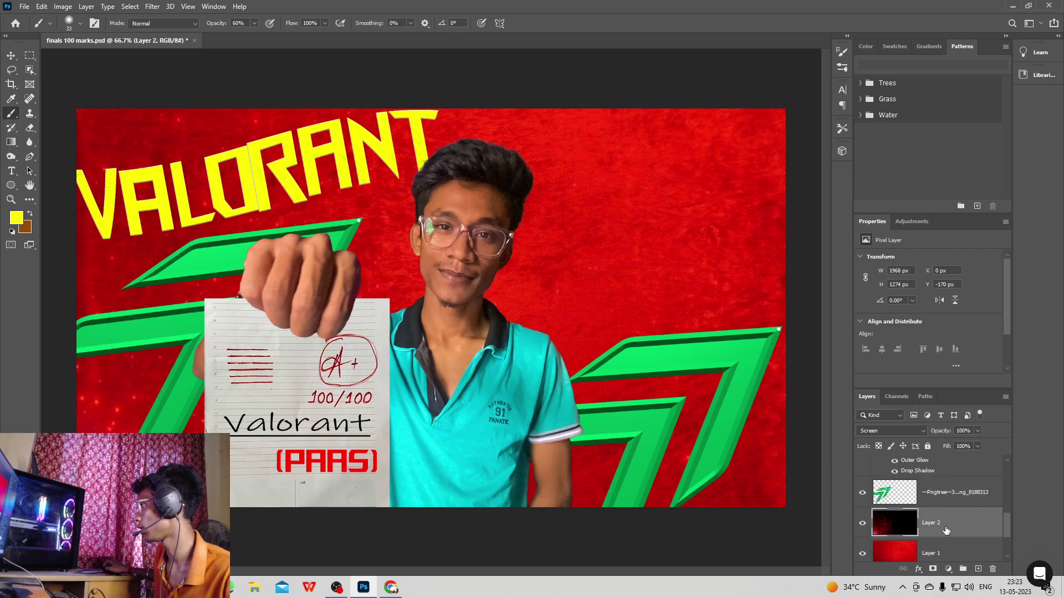
left_click(978, 569)
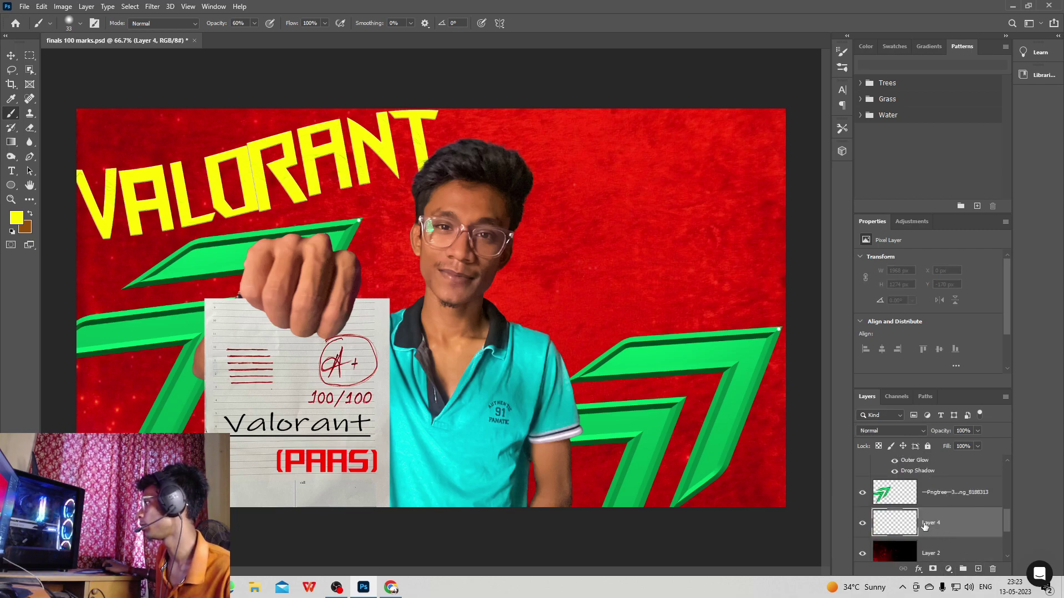
Paint a soft yellow glow behind the man's head and shoulders with a 174 px brush at 60% opacity.
right_click(393, 261)
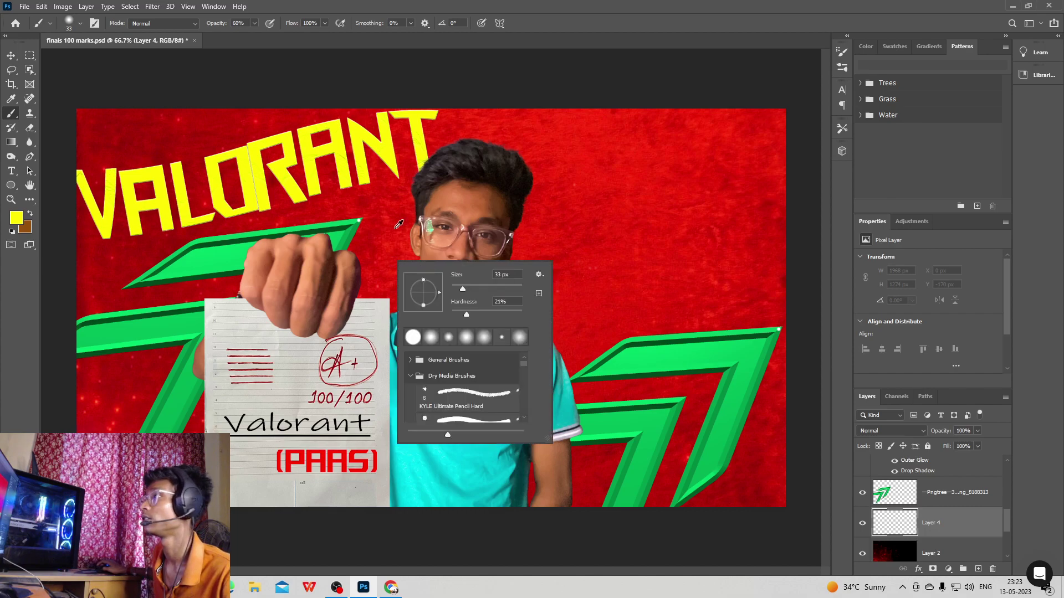
key("Escape")
mouse_move(394, 218)
left_mouse_down()
mouse_move(455, 192)
mouse_move(442, 192)
left_mouse_up()
mouse_move(401, 299)
left_mouse_down()
mouse_move(443, 261)
mouse_move(433, 290)
mouse_move(416, 261)
mouse_move(503, 332)
mouse_move(491, 293)
mouse_move(496, 233)
mouse_move(454, 218)
mouse_move(428, 240)
mouse_move(429, 213)
mouse_move(503, 224)
mouse_move(534, 287)
mouse_move(519, 323)
mouse_move(390, 270)
mouse_move(394, 233)
mouse_move(383, 301)
mouse_move(458, 223)
mouse_move(429, 215)
mouse_move(373, 320)
mouse_move(365, 311)
mouse_move(381, 344)
mouse_move(576, 312)
mouse_move(553, 343)
mouse_move(564, 355)
mouse_move(521, 191)
mouse_move(475, 187)
mouse_move(438, 200)
mouse_move(449, 175)
mouse_move(440, 169)
mouse_move(429, 186)
mouse_move(465, 179)
mouse_move(471, 161)
mouse_move(508, 166)
mouse_move(463, 157)
mouse_move(480, 161)
mouse_move(425, 190)
left_mouse_up()
mouse_move(485, 312)
left_mouse_down()
mouse_move(510, 255)
mouse_move(411, 350)
left_mouse_up()
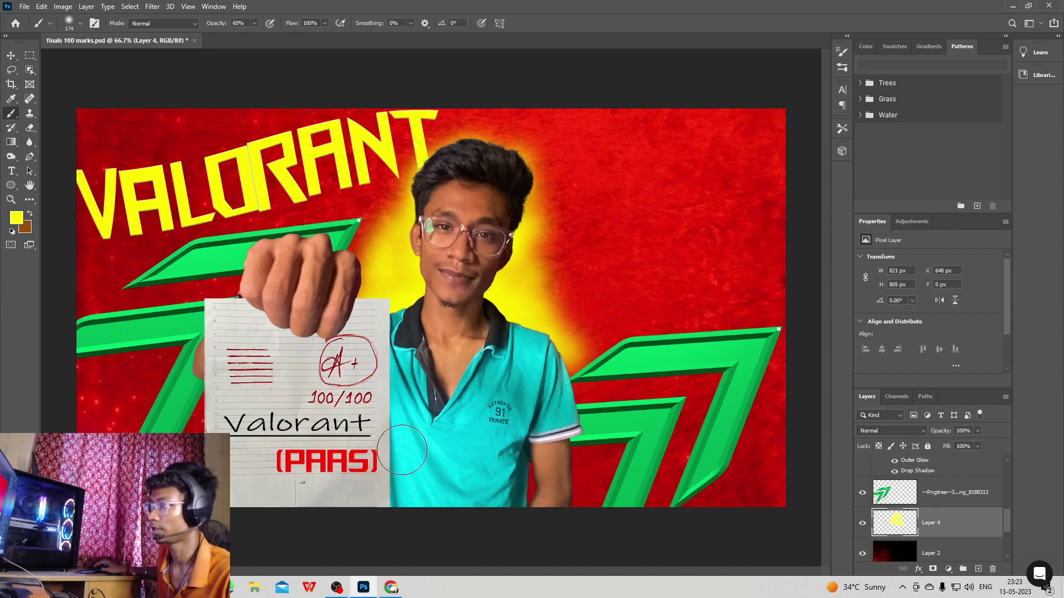
Switch to Chrome and search Google Images for "yellow particles".
left_click(391, 587)
left_click(430, 235)
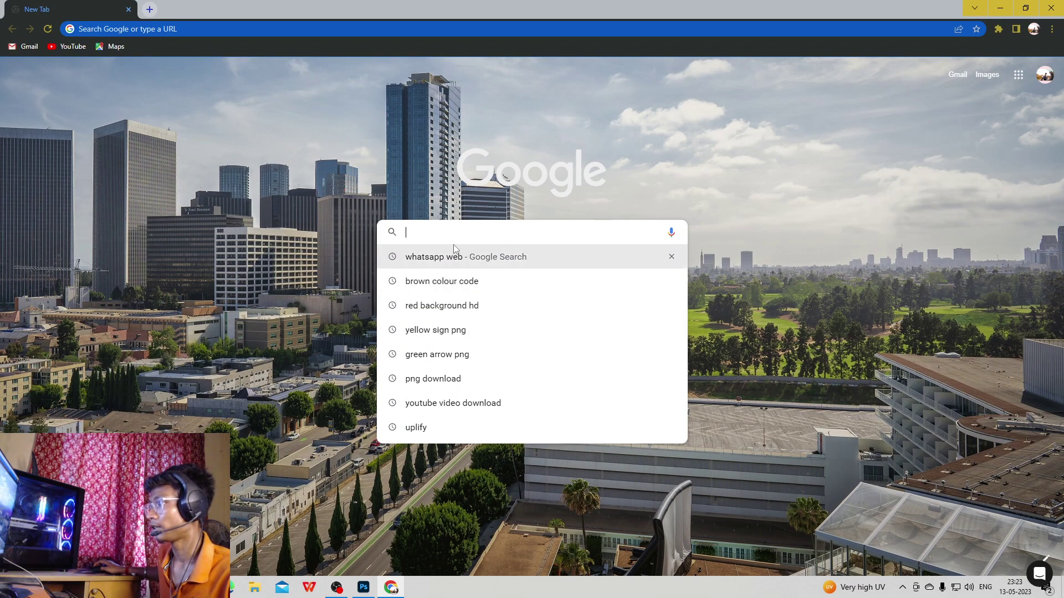
type("yellow")
left_click(463, 265)
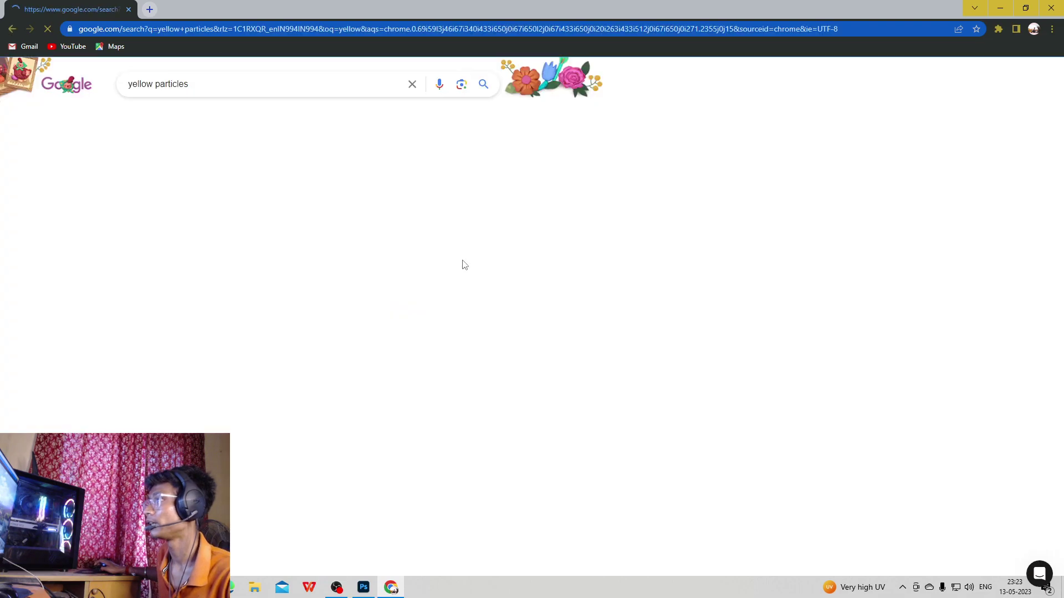
scroll(299, 231, "down", 4)
scroll(299, 230, "up", 4)
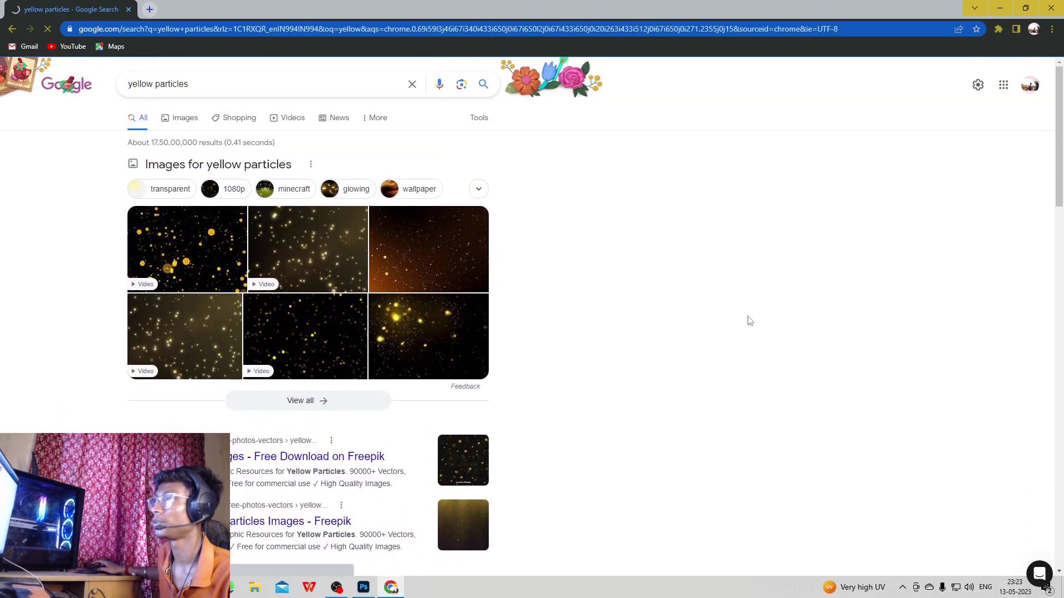
scroll(662, 352, "down", 5)
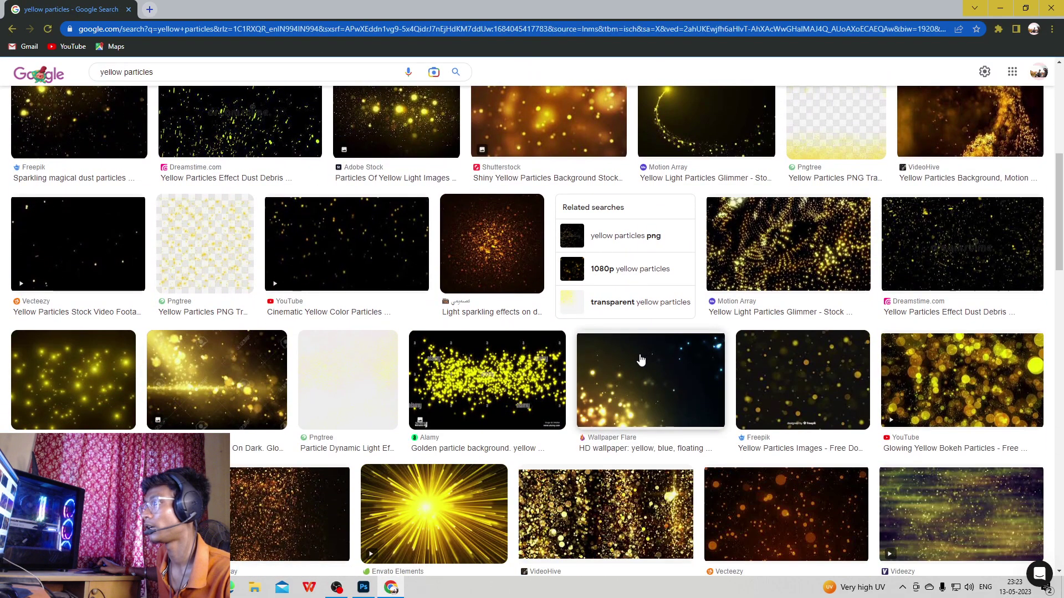
Open the Envato Elements "Yellow Particles Line Radiation Background" result and copy its image.
scroll(641, 360, "down", 3)
left_click(433, 344)
right_click(781, 290)
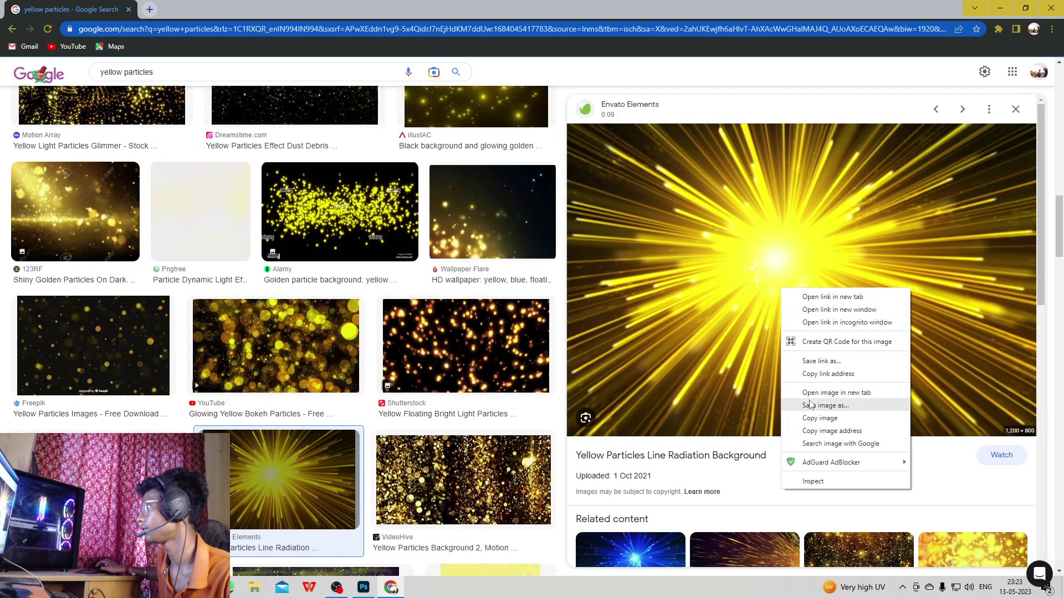
left_click(814, 418)
right_click(776, 269)
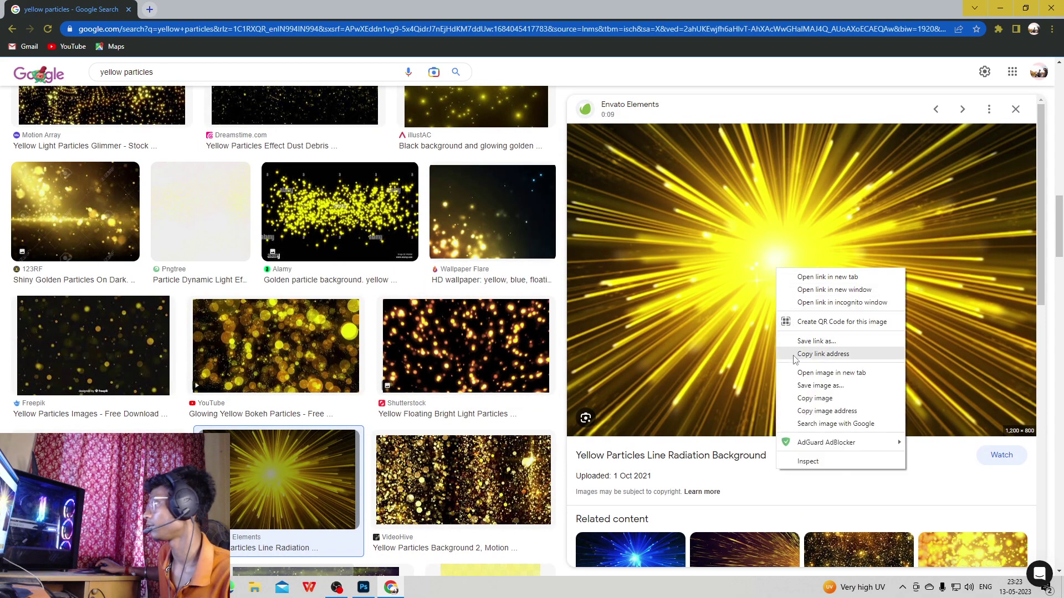
left_click(801, 397)
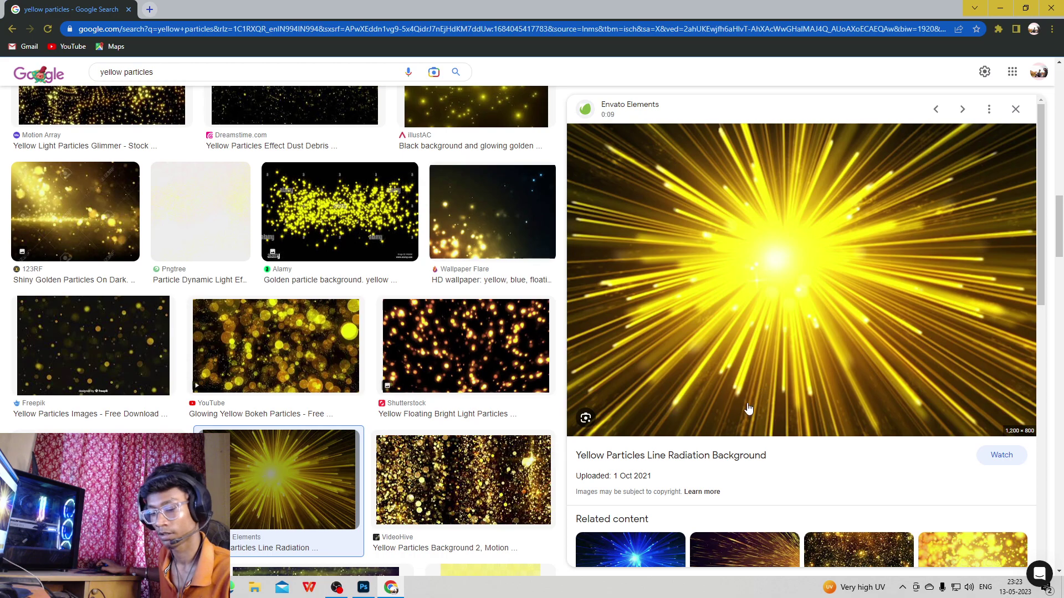
Switch to Photoshop, paste the yellow radiation image, and move its layer between Layer 4 and Layer 2.
left_click(363, 587)
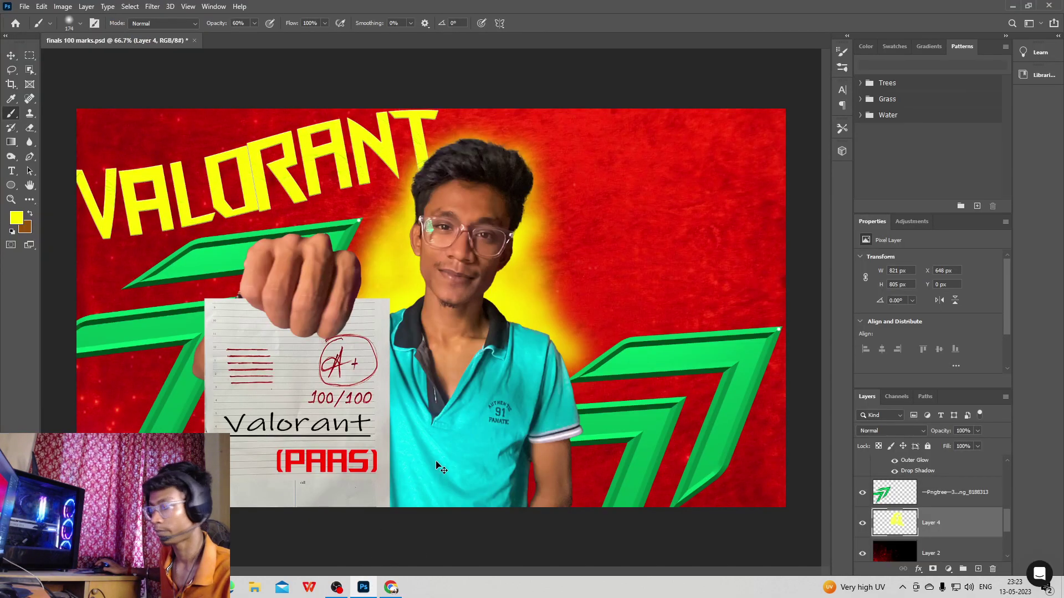
key("ctrl+v")
scroll(943, 531, "down", 2)
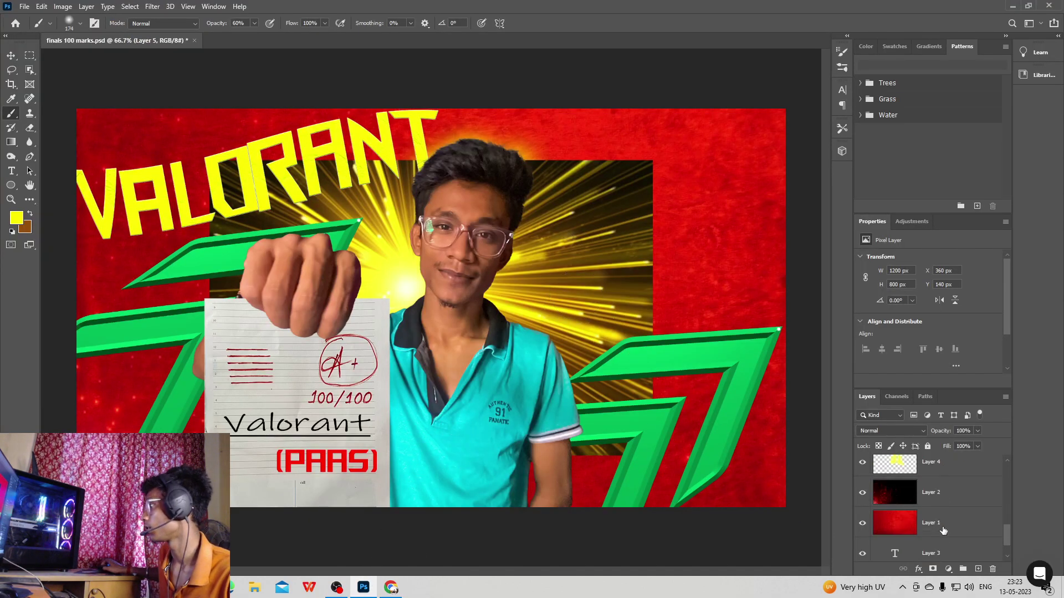
scroll(943, 531, "up", 1)
left_click_drag(937, 463, 941, 509)
Stretch the yellow radiation image to about 196.58% width and 151.50% height so it covers the canvas with its burst behind the man's head.
left_click(11, 58)
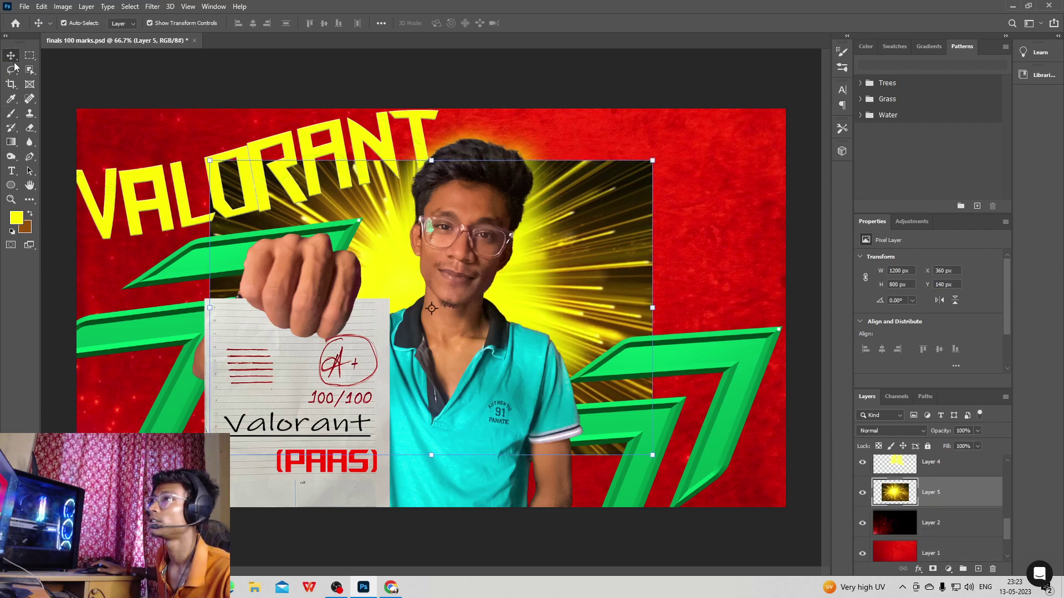
mouse_move(658, 455)
left_mouse_down()
mouse_move(781, 532)
mouse_move(665, 474)
left_mouse_up()
scroll(546, 381, "down", 2)
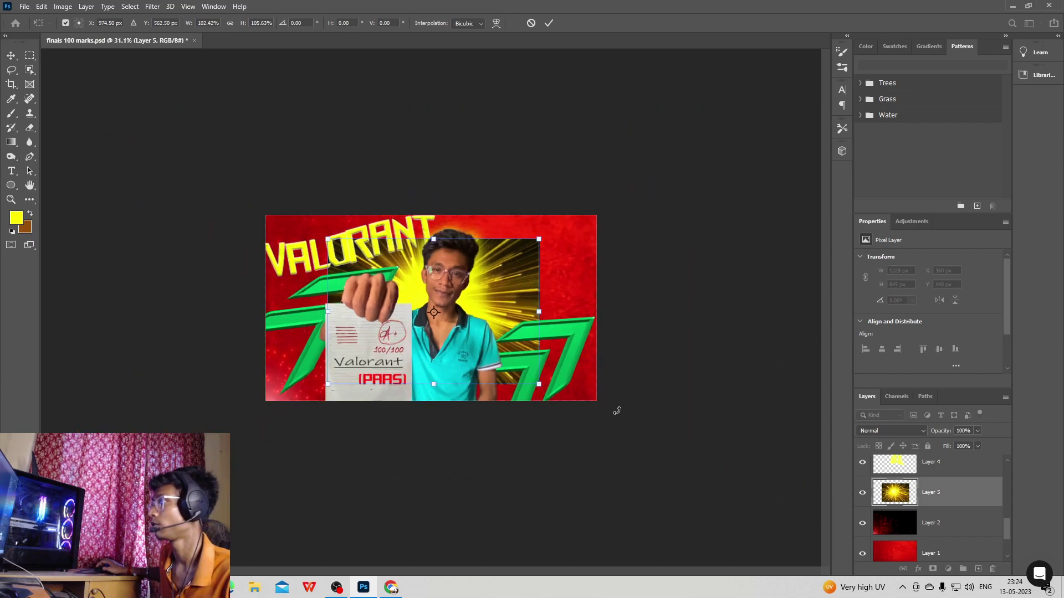
left_click_drag(538, 384, 623, 422)
left_click_drag(570, 332, 494, 299)
left_click_drag(549, 385, 655, 414)
left_click_drag(534, 290, 542, 275)
left_click_drag(256, 301, 252, 301)
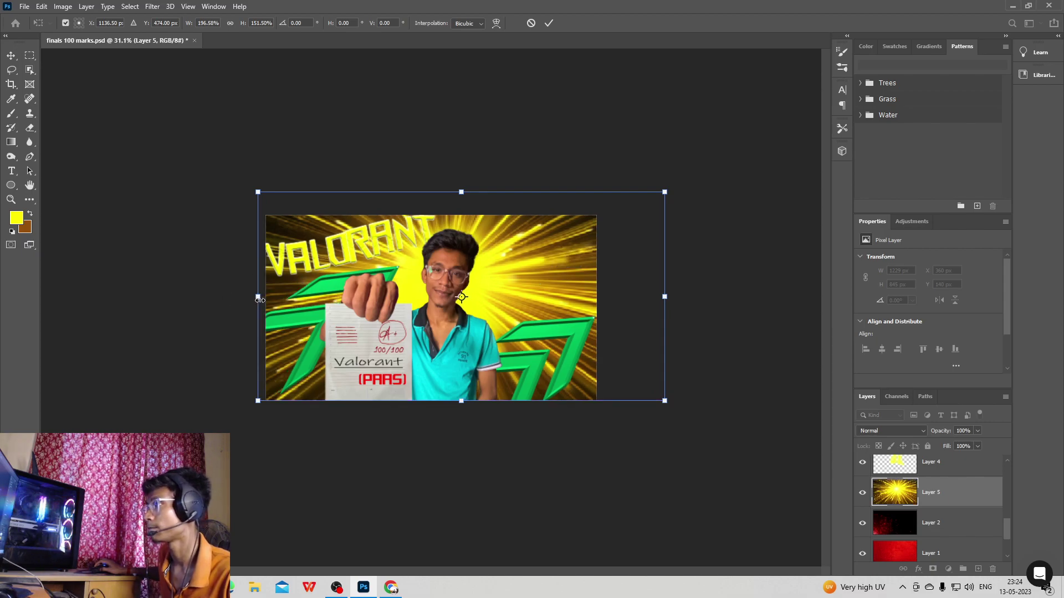
key("ctrl+plus")
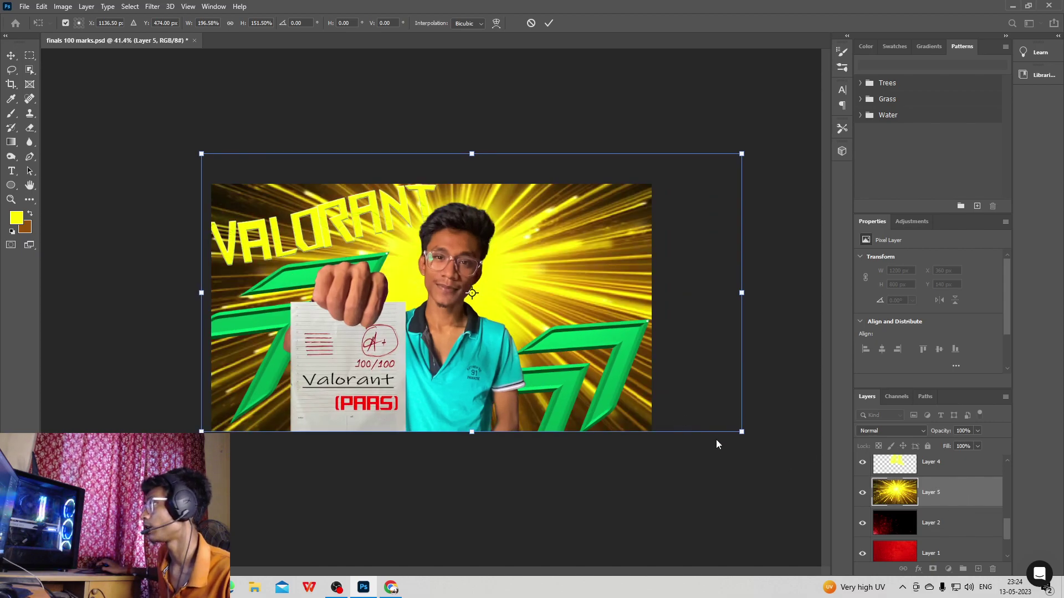
key("Return")
Set the yellow burst layer's blend mode to Lighten and its opacity to 80%.
right_click(979, 499)
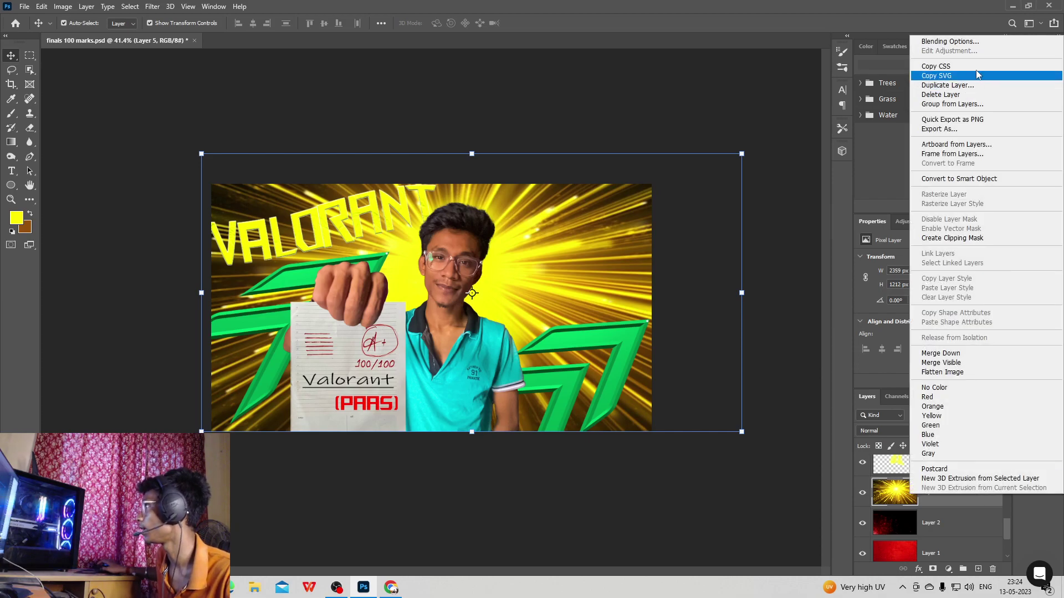
left_click(942, 43)
left_click(848, 116)
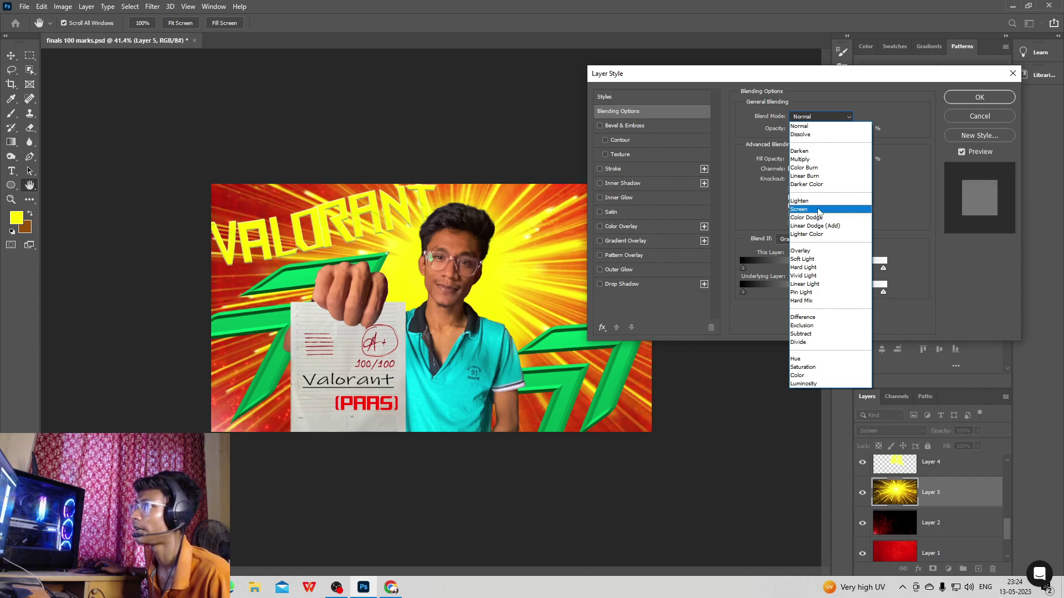
left_click(819, 202)
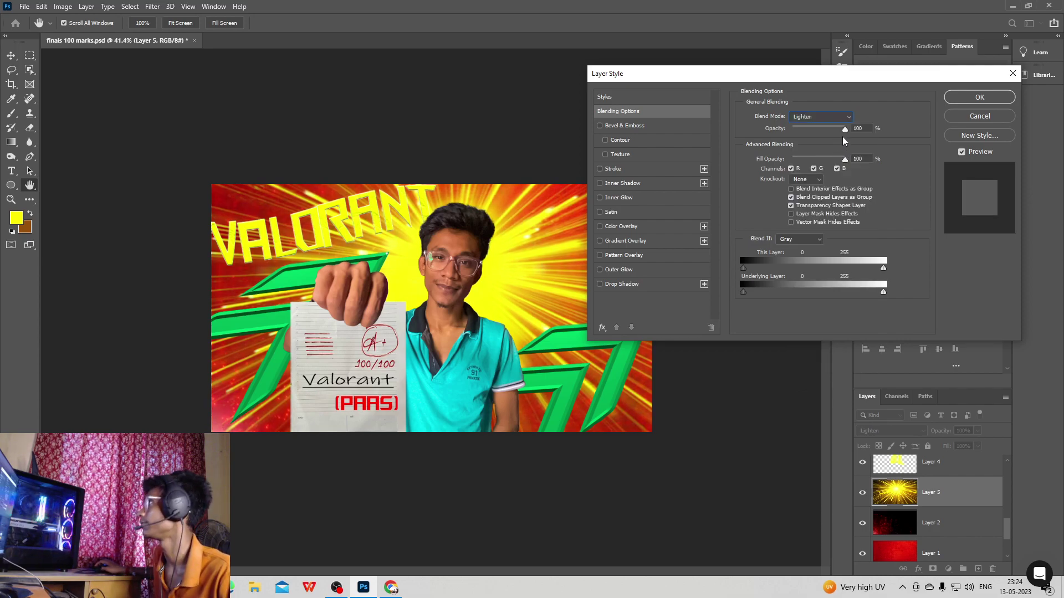
left_click_drag(845, 129, 842, 129)
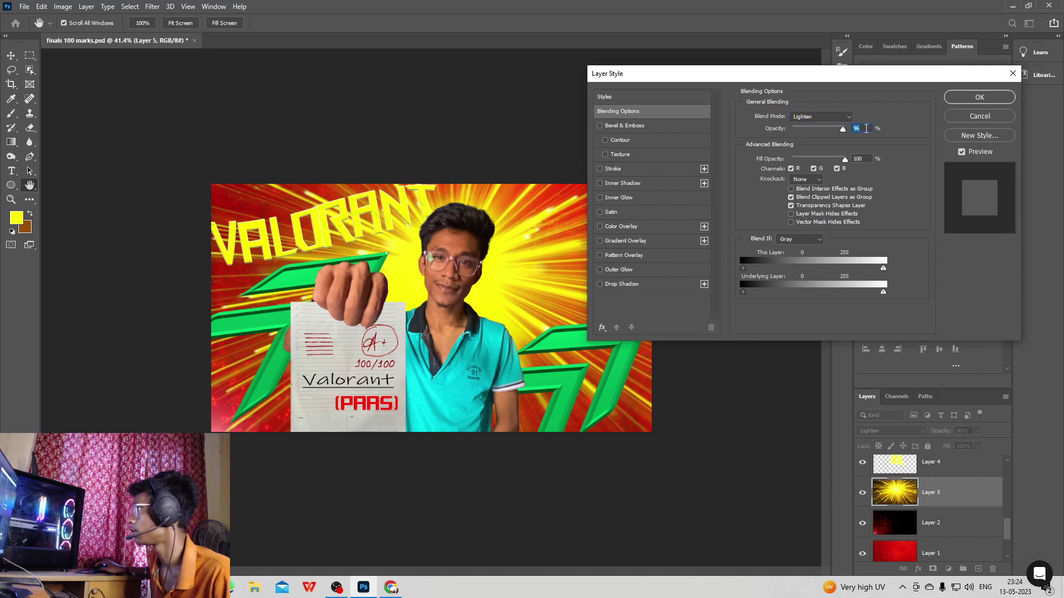
type("80")
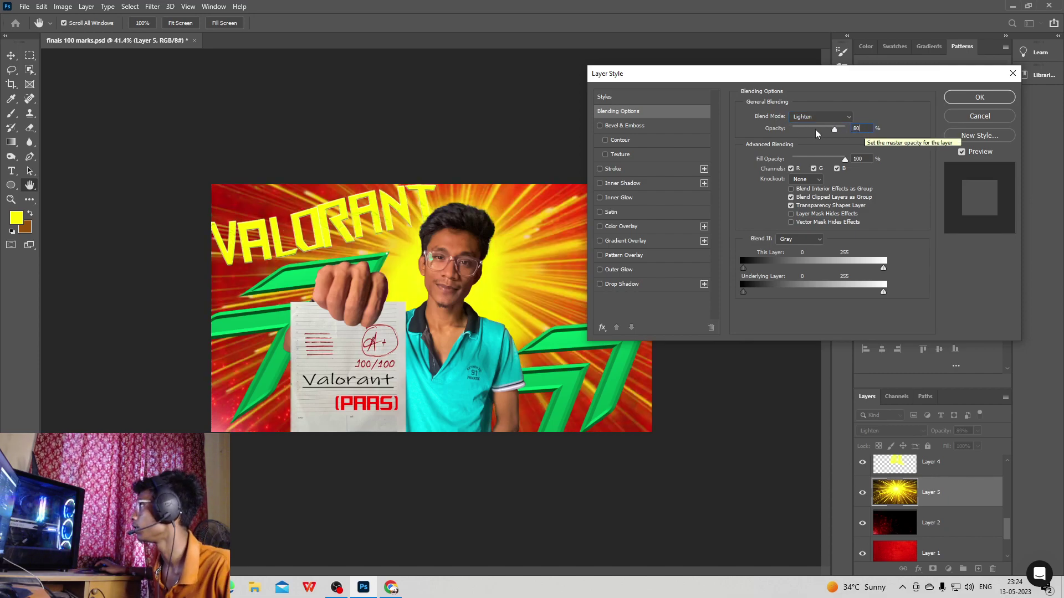
Apply Drop Shadow and Bevel & Emboss to the yellow burst layer, leaving Stroke and Texture off.
left_click(600, 285)
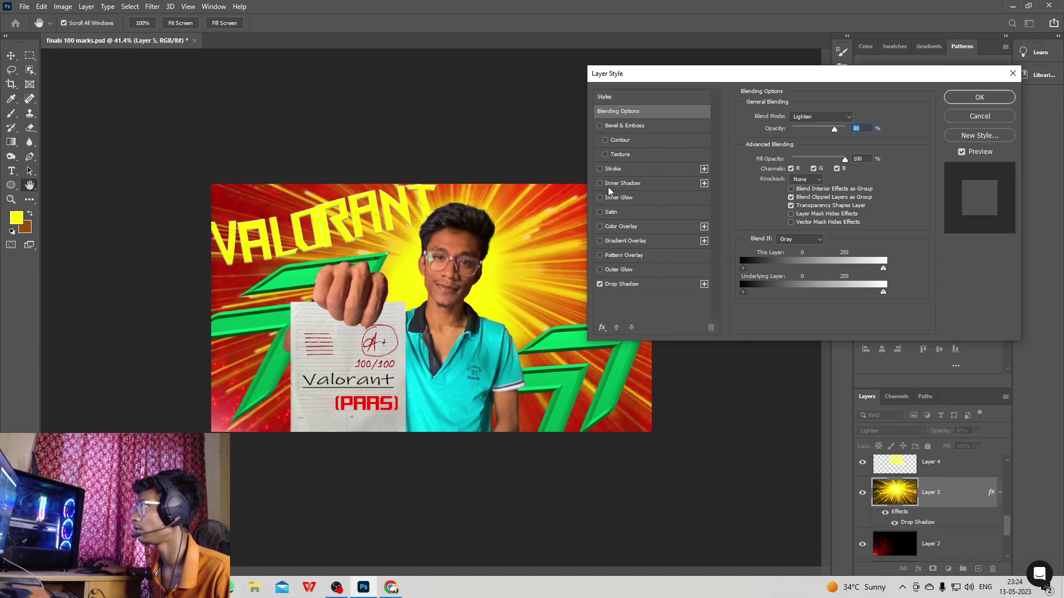
left_click(600, 172)
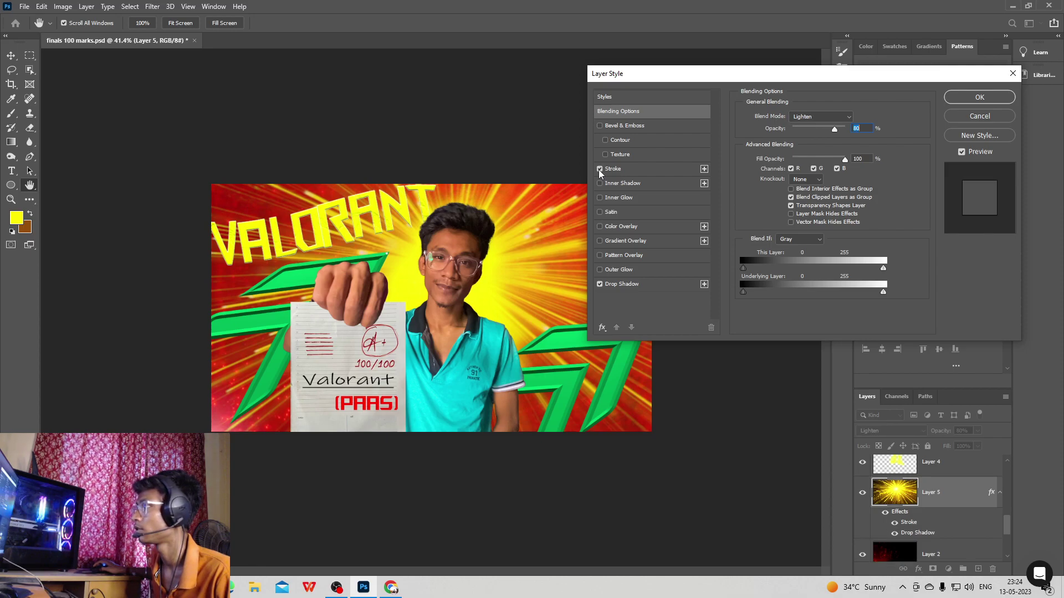
left_click(605, 154)
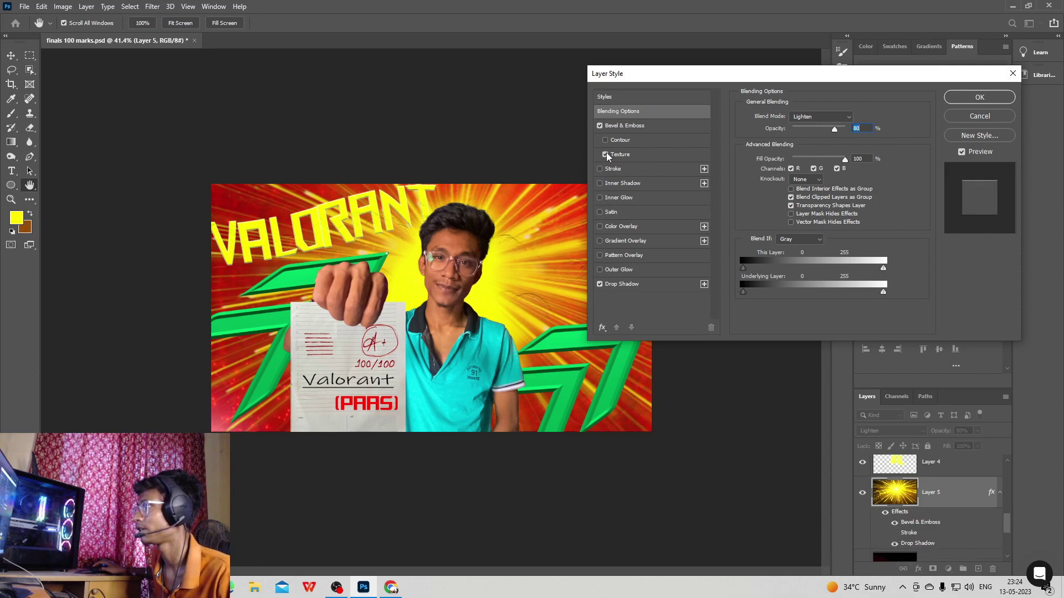
left_click(605, 155)
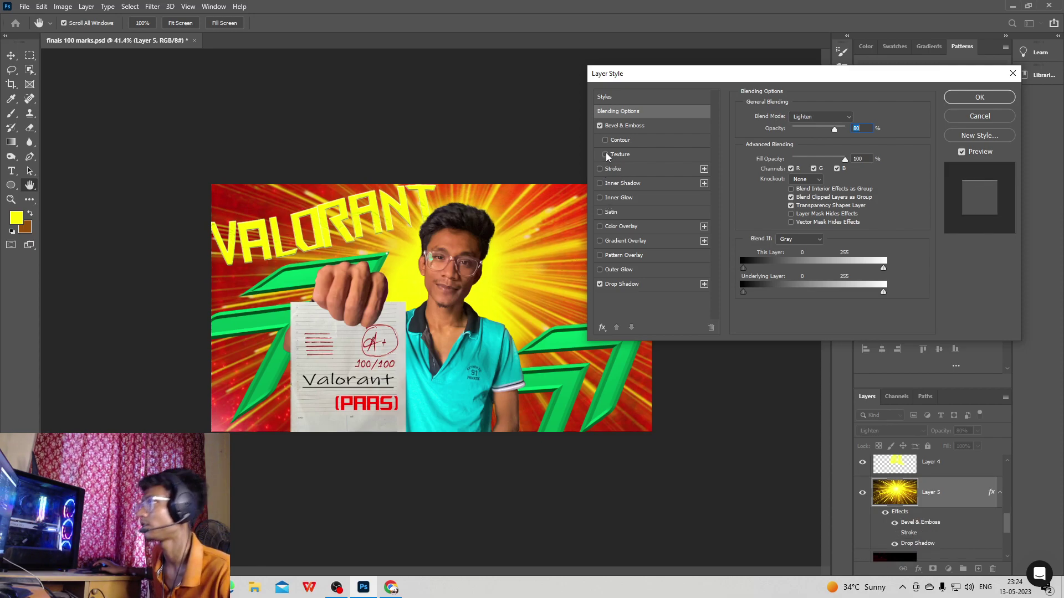
left_click(979, 98)
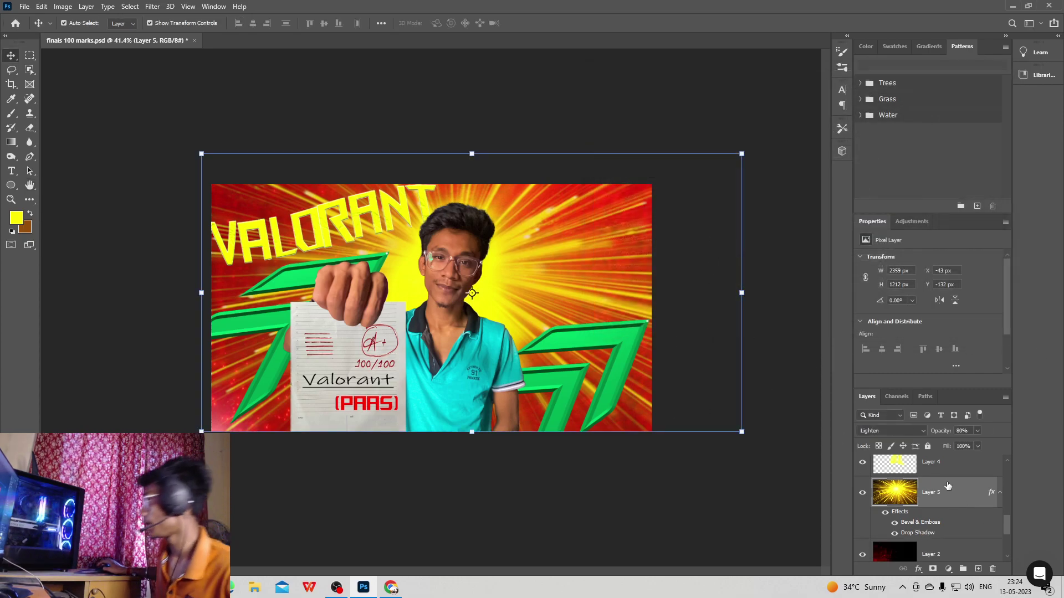
Give Layer 4, the yellow glow behind the man's head, a Drop Shadow and 77% opacity.
left_click(944, 462)
right_click(944, 465)
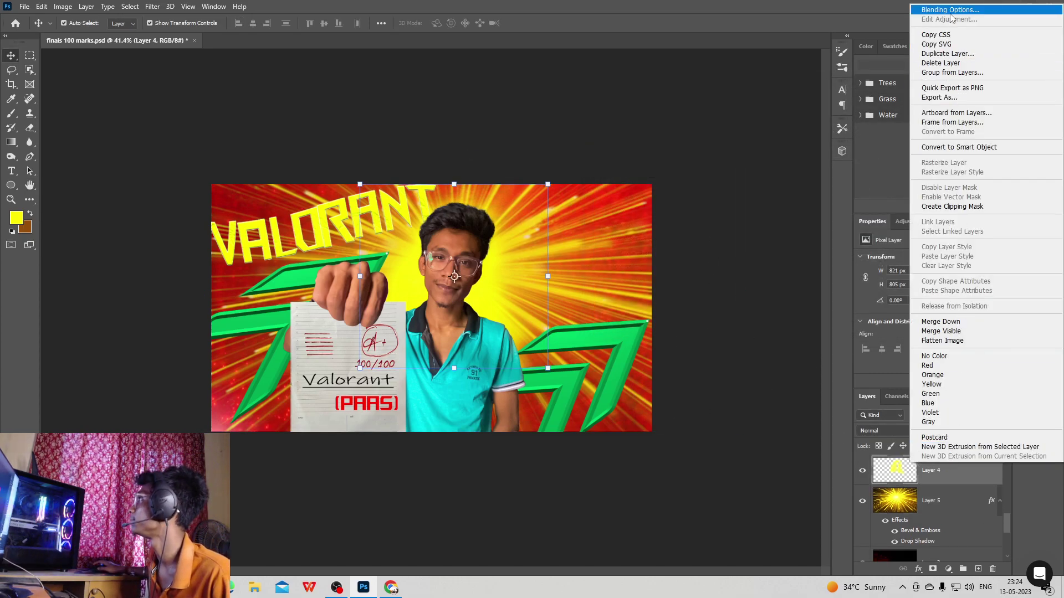
left_click(492, 99)
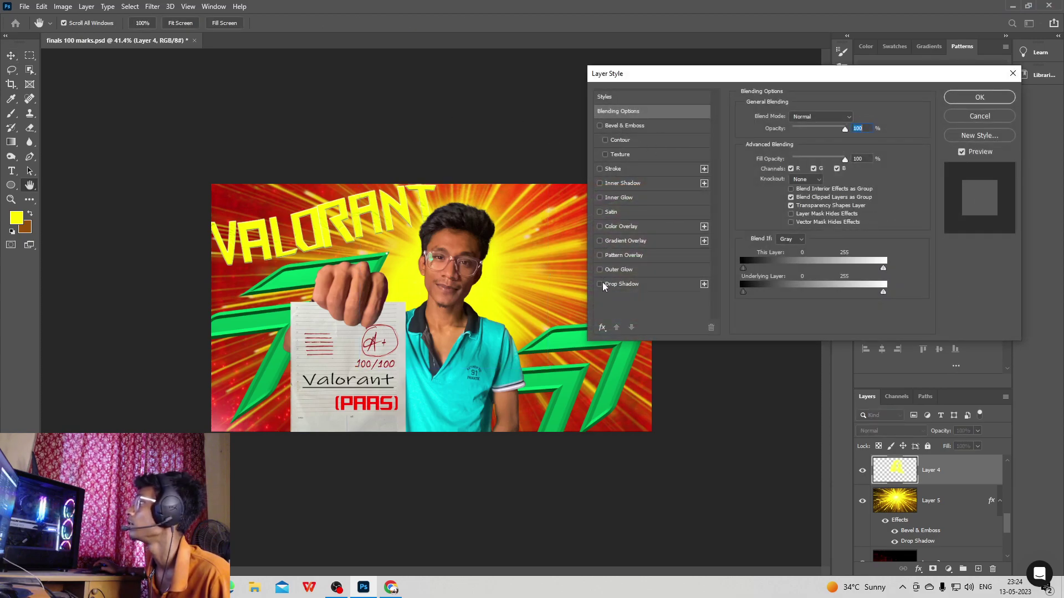
left_click(600, 284)
mouse_move(840, 130)
left_mouse_down()
mouse_move(792, 131)
mouse_move(830, 136)
left_mouse_up()
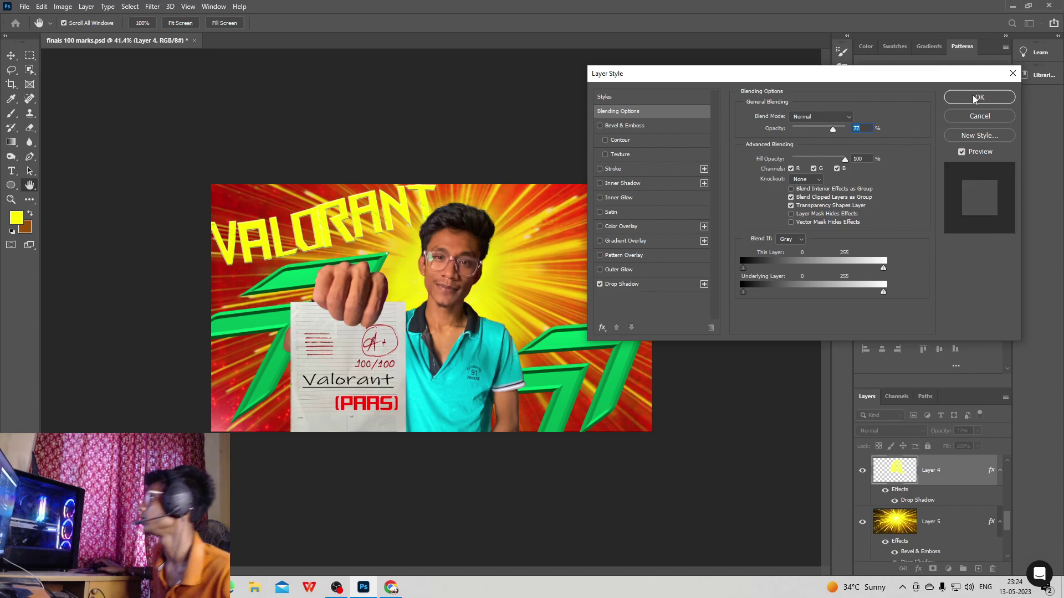
left_click(600, 170)
left_click(600, 170)
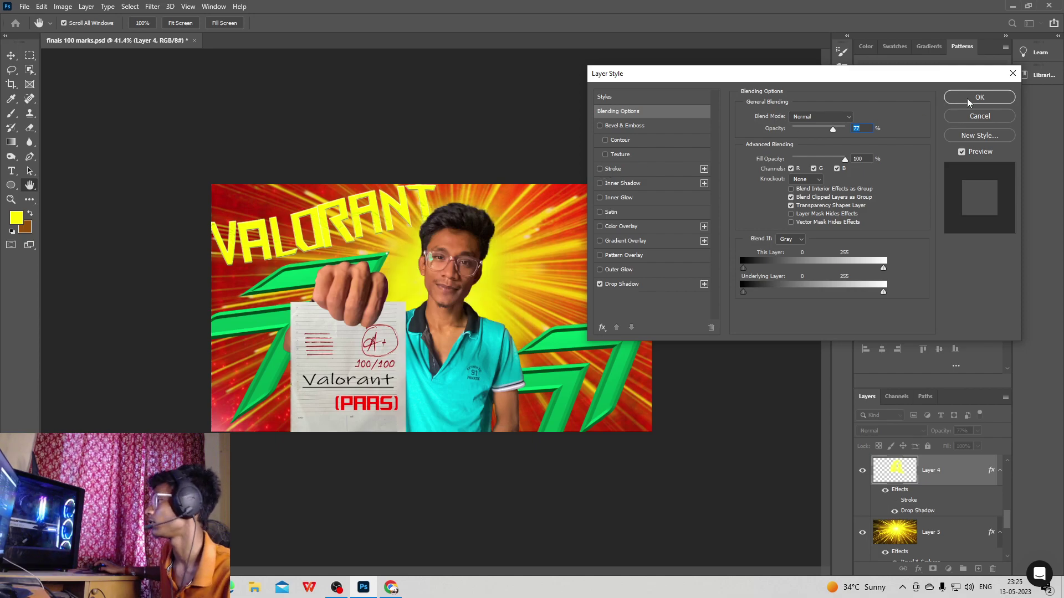
left_click(979, 98)
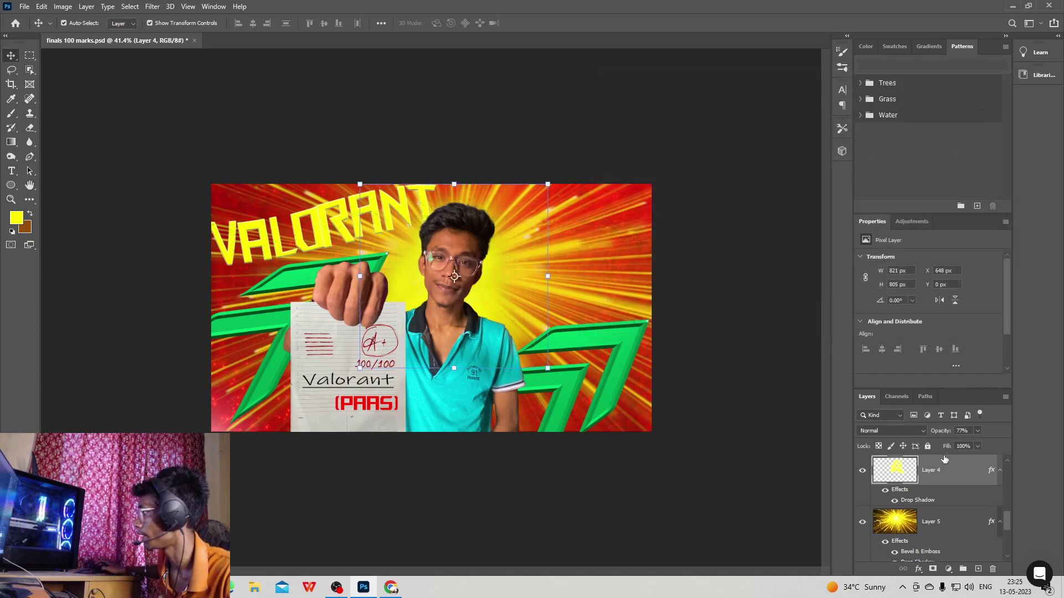
scroll(929, 493, "down", 4)
left_click(537, 497)
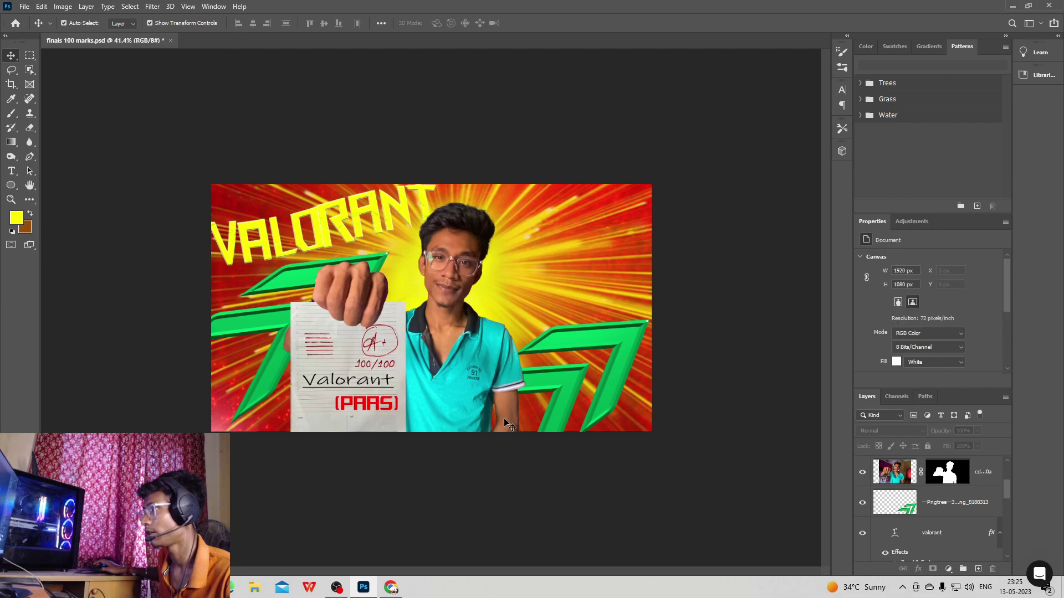
scroll(909, 502, "down", 8)
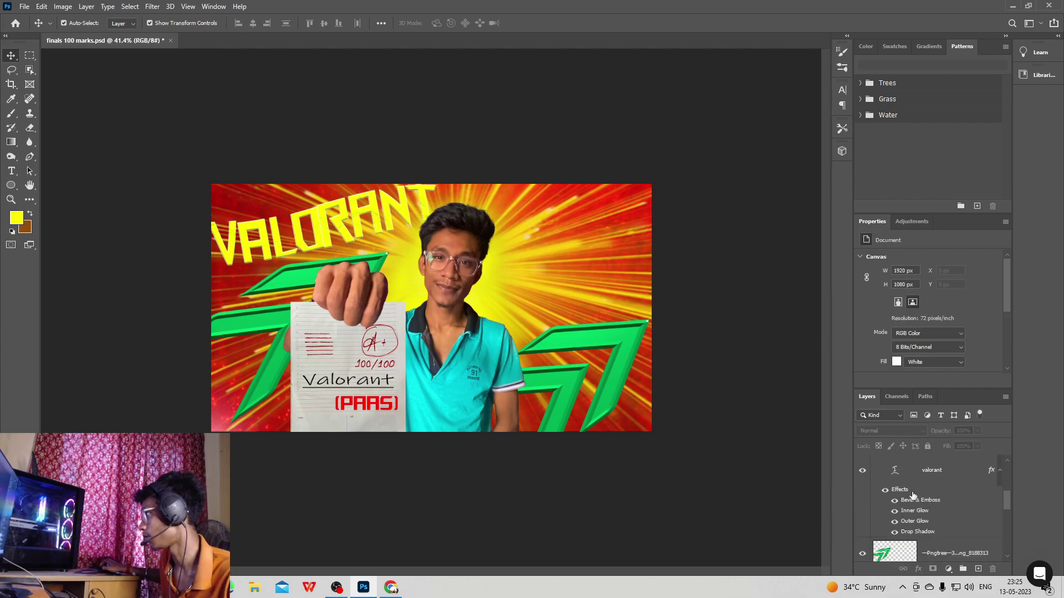
scroll(909, 502, "up", 5)
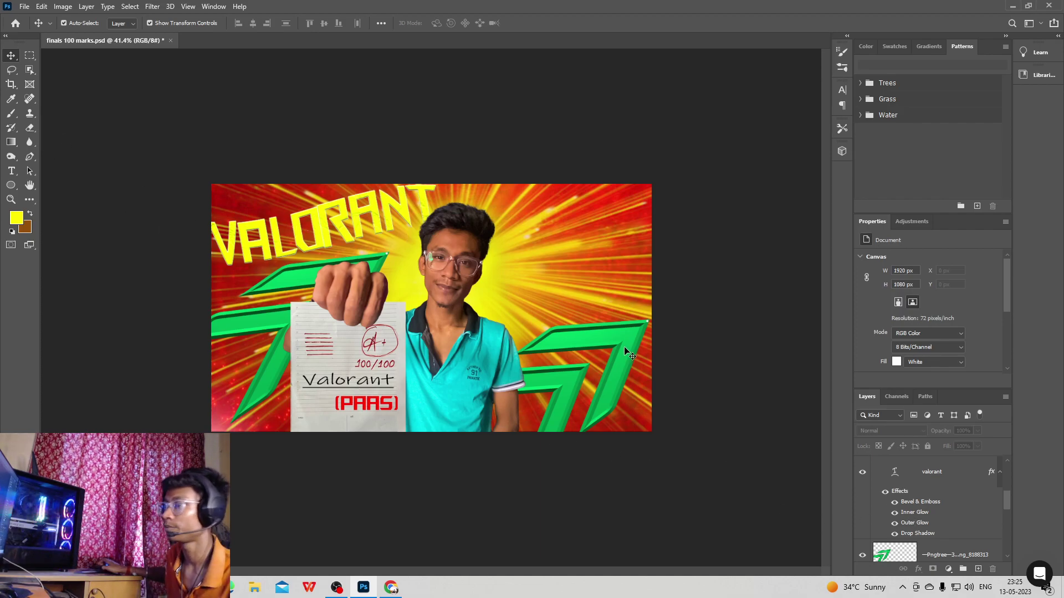
Add the text "Bengaming" in the canvas's upper-right corner and enlarge it to about 219 × 71 px.
key("ctrl+plus")
key("ctrl+plus")
left_click(11, 170)
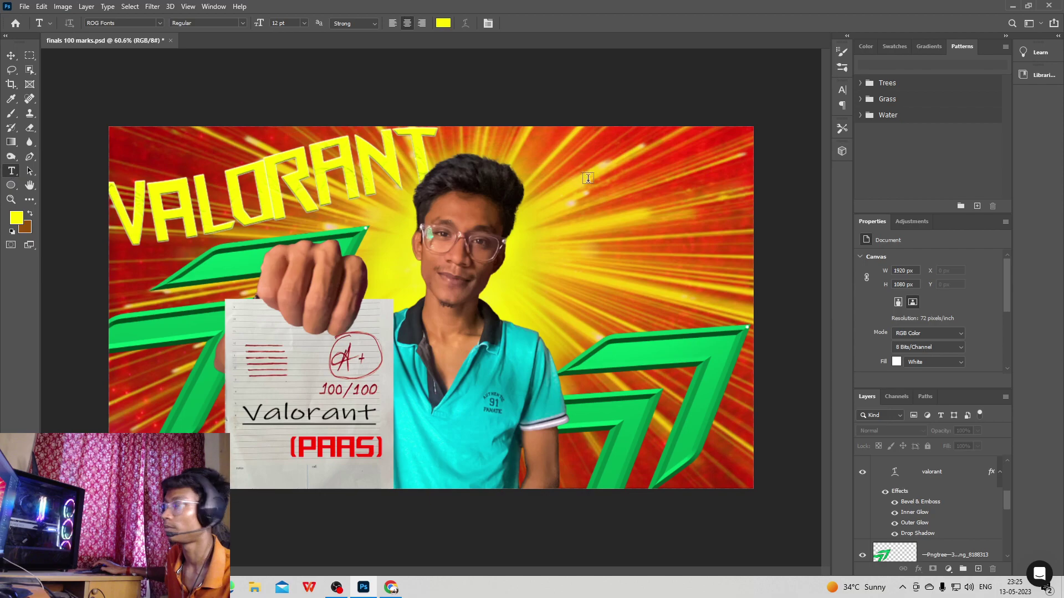
left_click(679, 138)
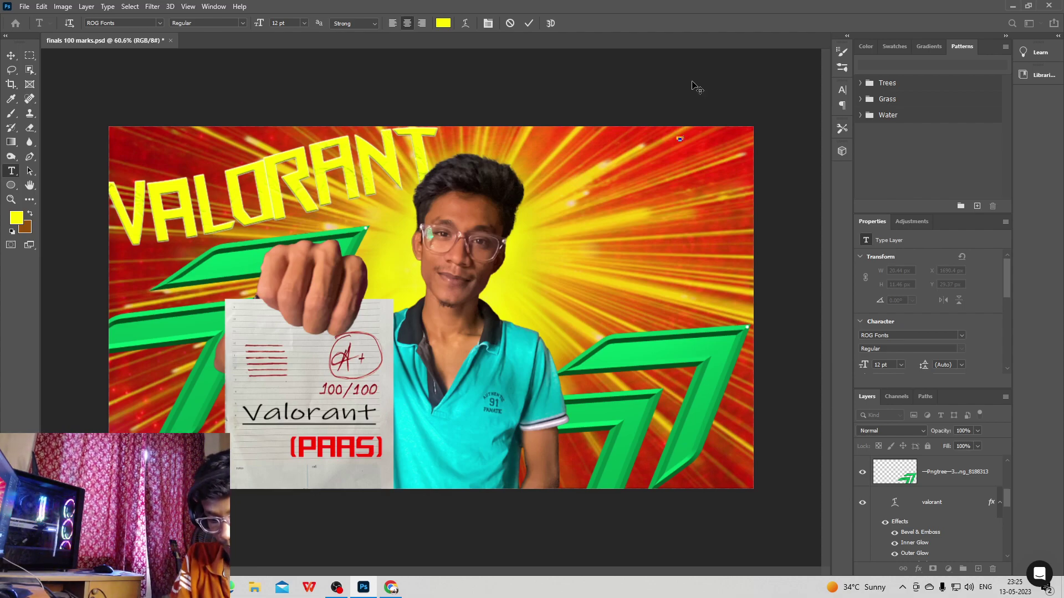
type("ng")
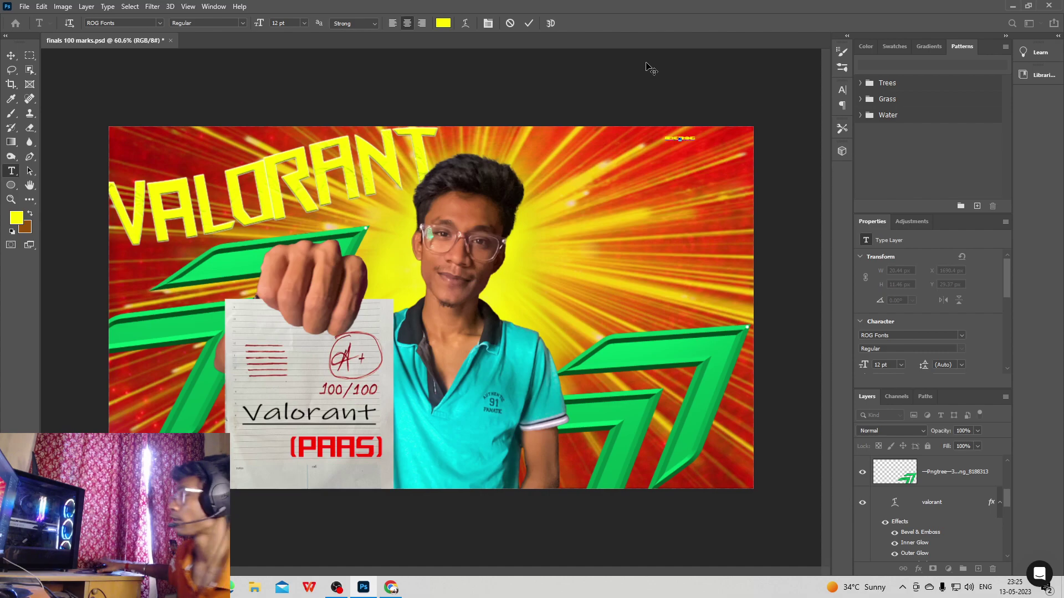
left_click(10, 55)
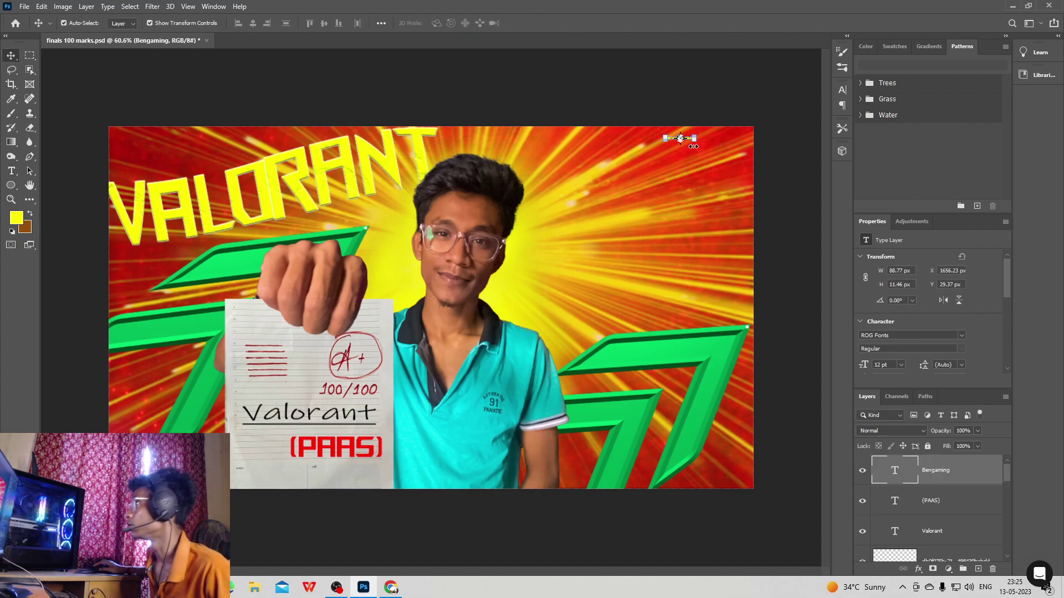
left_click_drag(695, 143, 765, 145)
key("Return")
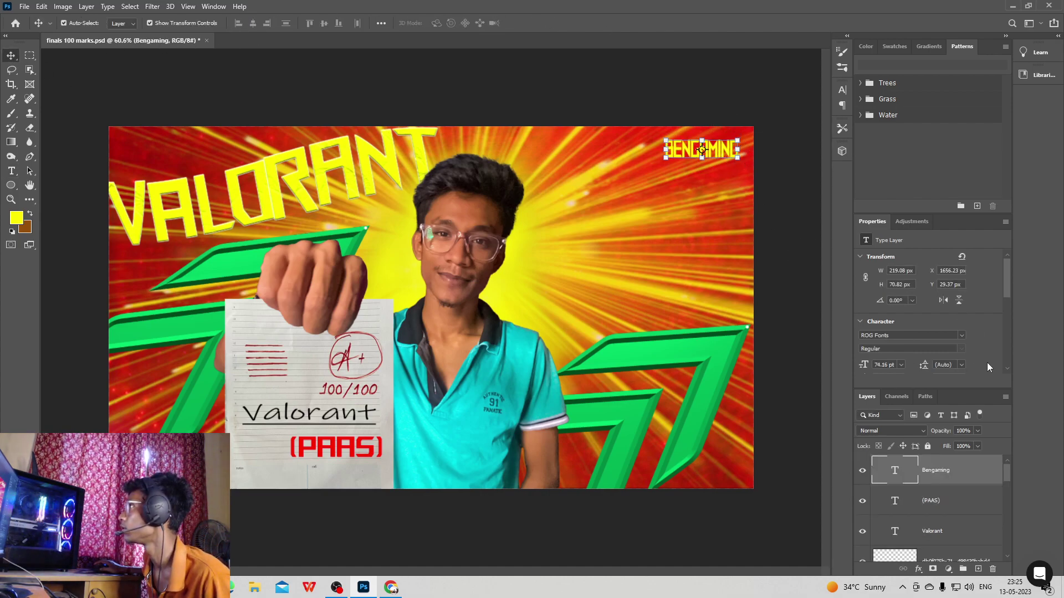
Set the "Bengaming" text colour to white.
scroll(955, 360, "down", 2)
scroll(955, 365, "down", 1)
left_click(948, 329)
left_click(386, 142)
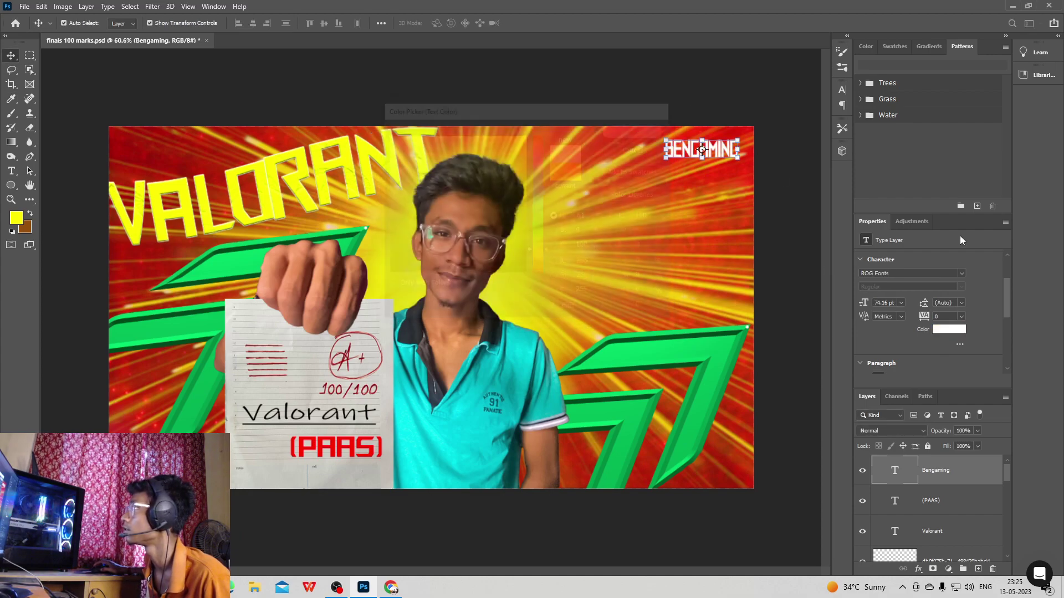
key("Return")
Change the "Bengaming" font to Ink Free and stretch the text to about 155.81% width and 92.81% height against the canvas's top edge.
left_click(961, 274)
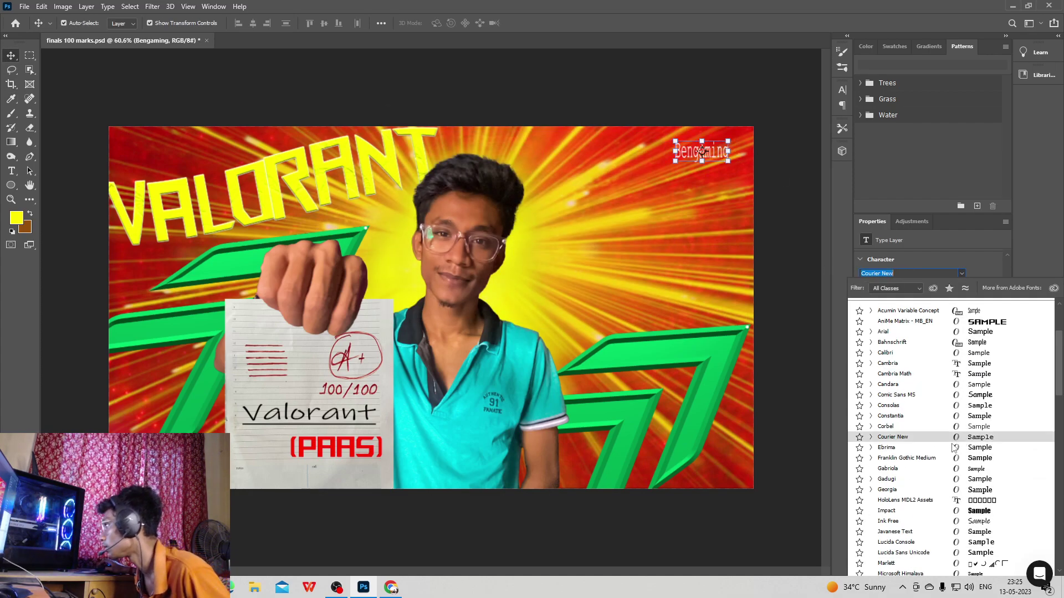
scroll(969, 433, "down", 3)
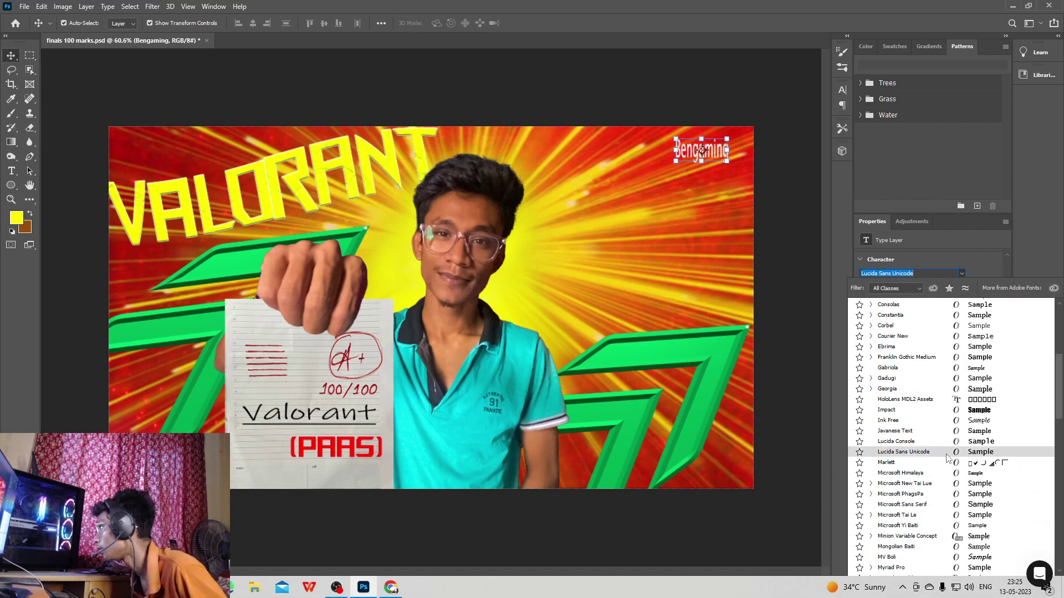
left_click(971, 421)
mouse_move(726, 166)
left_mouse_down()
mouse_move(745, 161)
mouse_move(731, 152)
left_mouse_up()
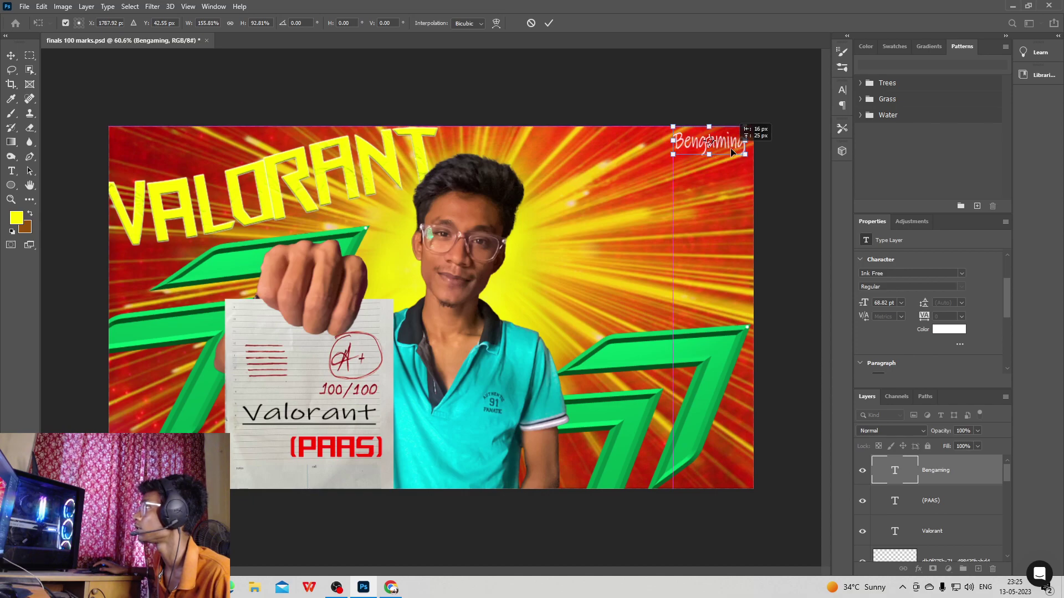
Apply Outer Glow, Bevel & Emboss, Inner Glow and Drop Shadow effects to the "Bengaming" text.
double_click(969, 470)
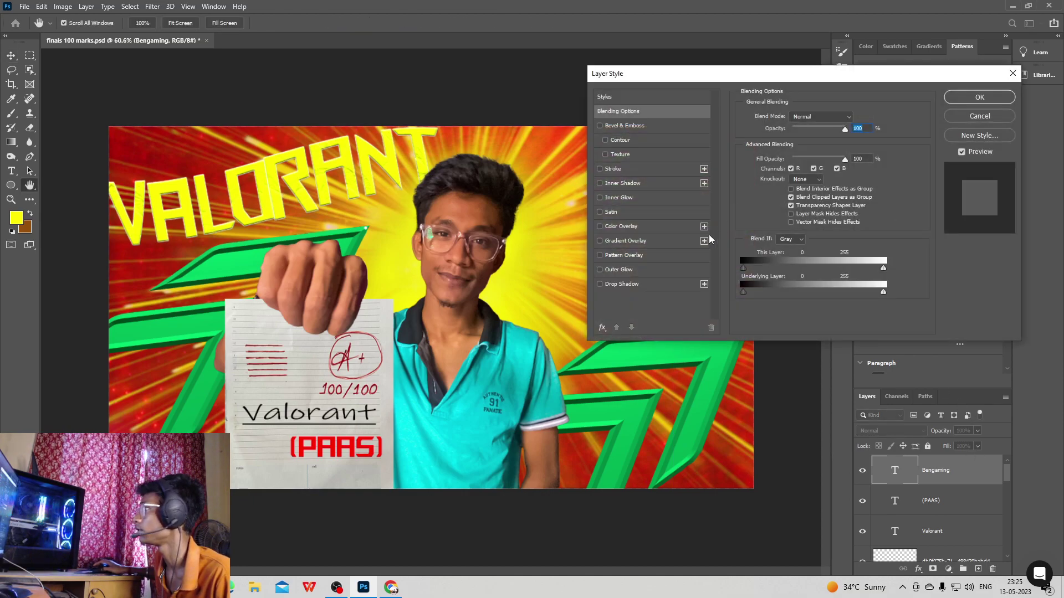
left_click(599, 270)
left_click_drag(760, 84, 758, 188)
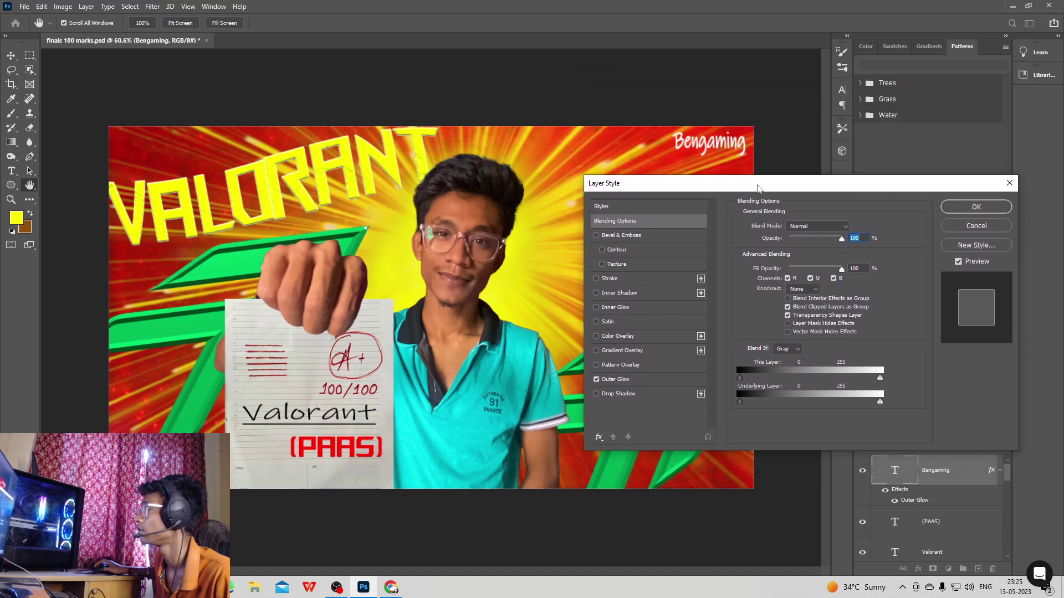
left_click(603, 265)
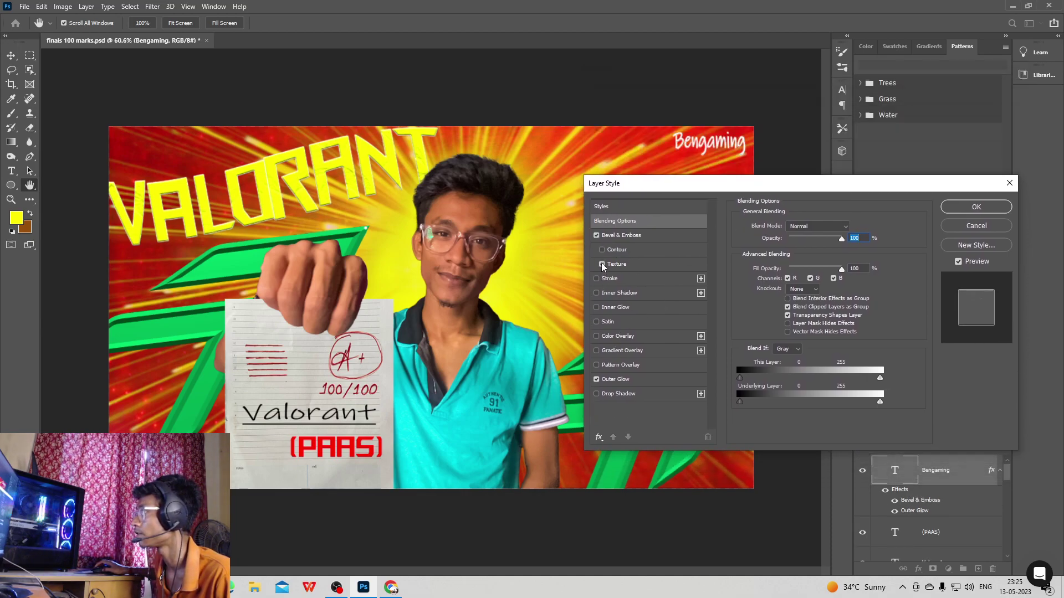
left_click(597, 308)
left_click(596, 394)
left_click(956, 210)
Scale the "Bengaming" text to about 98.47% width and 94.19% height, keeping it in the canvas's upper-right corner.
left_click_drag(744, 154, 715, 130)
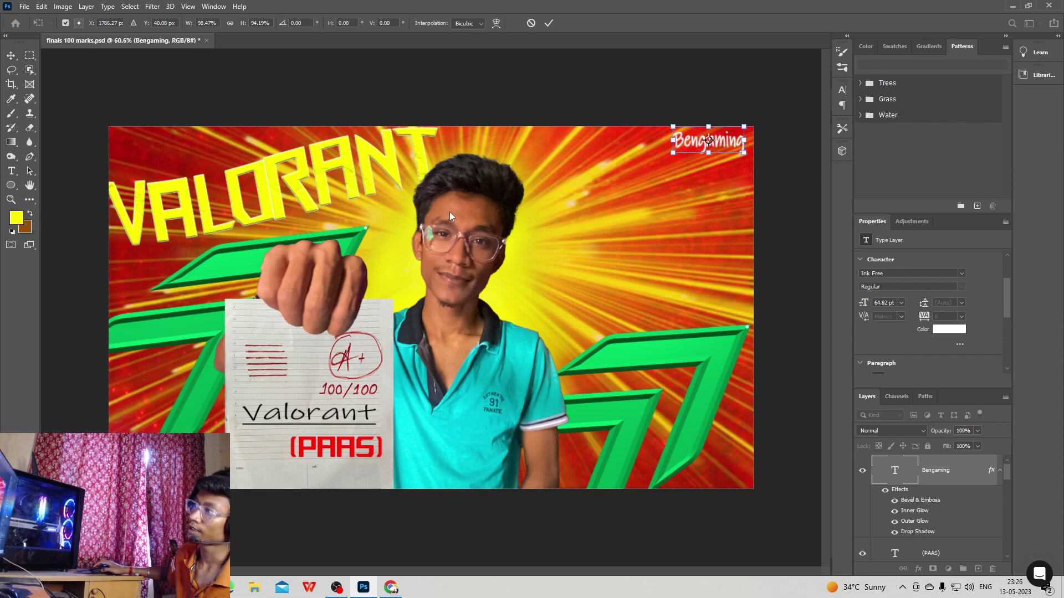
left_click(11, 55)
left_click(30, 185)
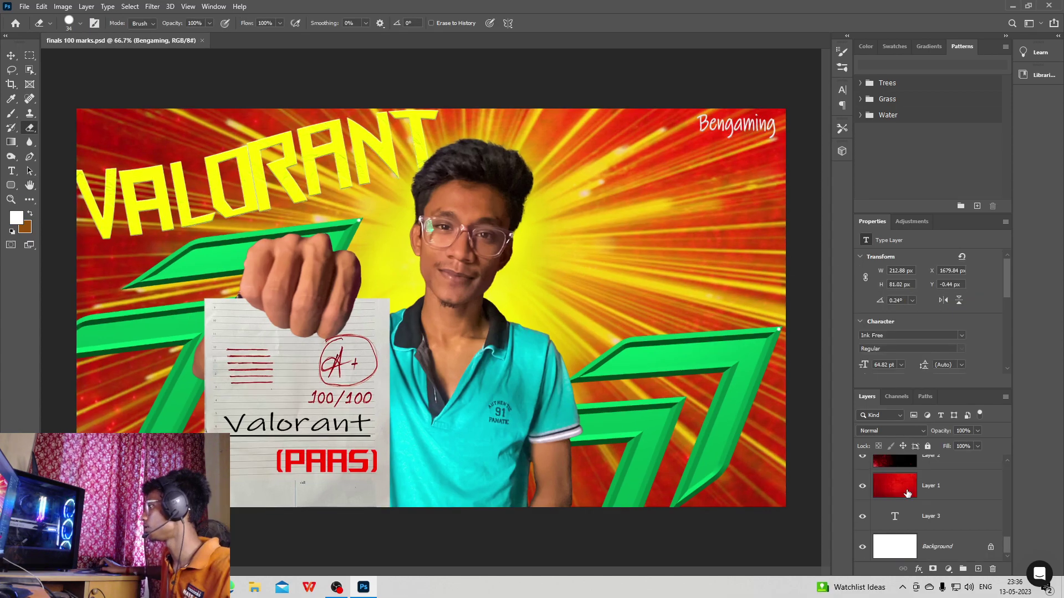
Add a new empty layer directly above the man's masked photo layer.
scroll(906, 499, "up", 5)
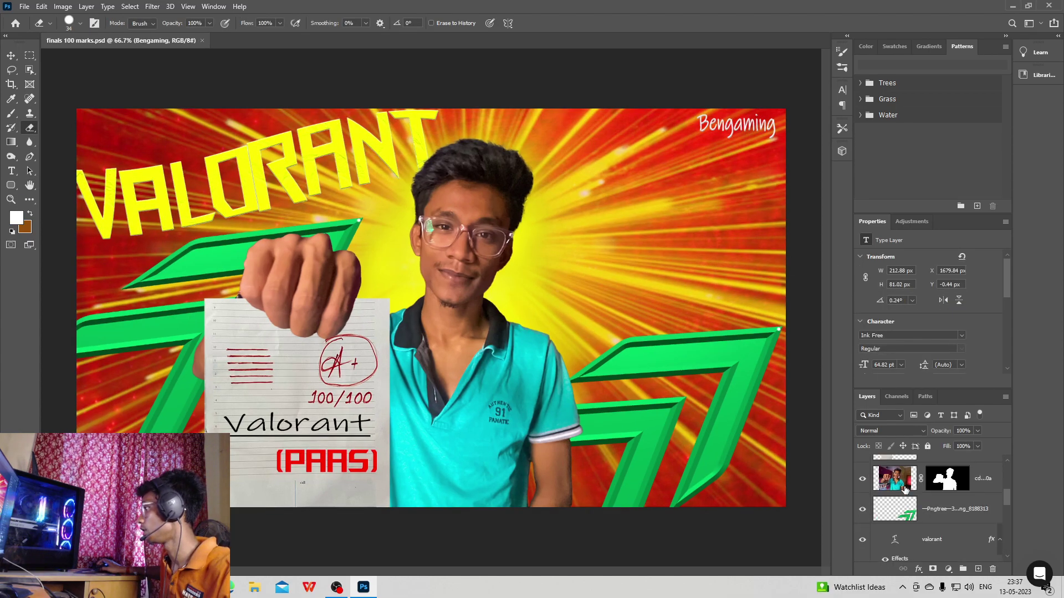
left_click(905, 479)
left_click(977, 569)
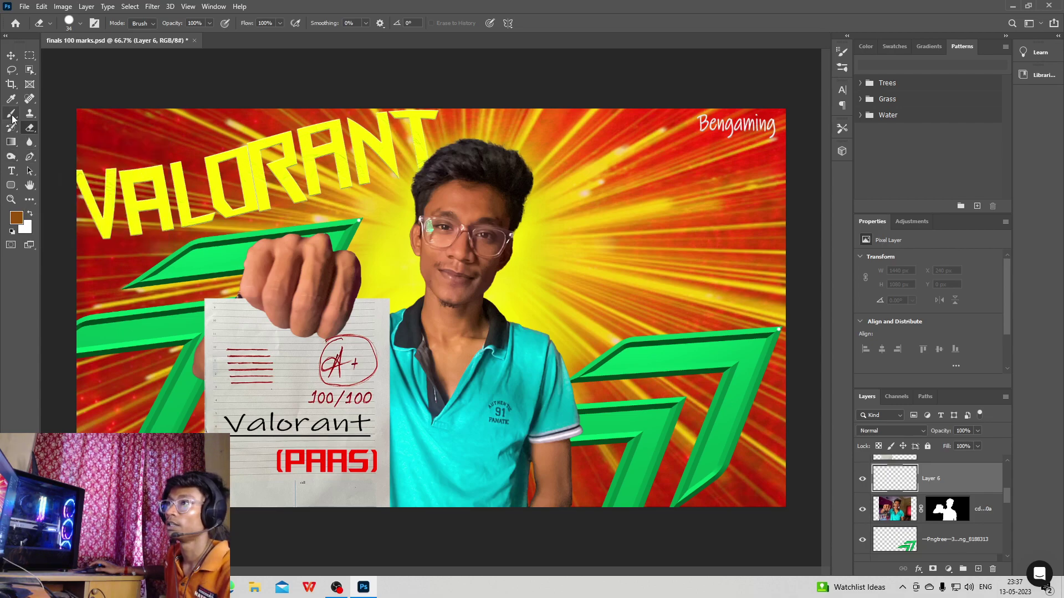
left_click(25, 227)
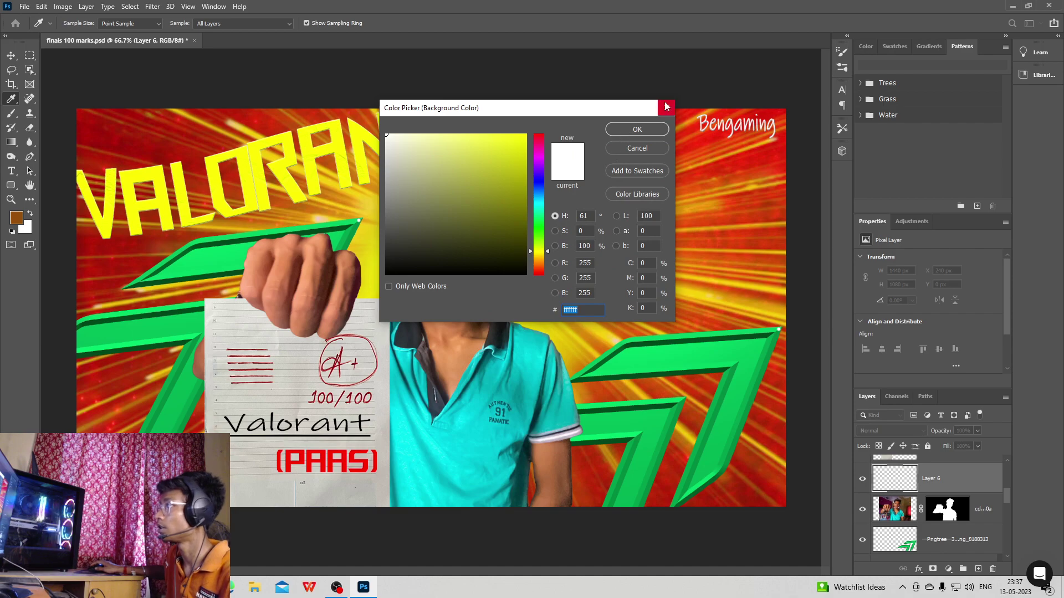
left_click(666, 106)
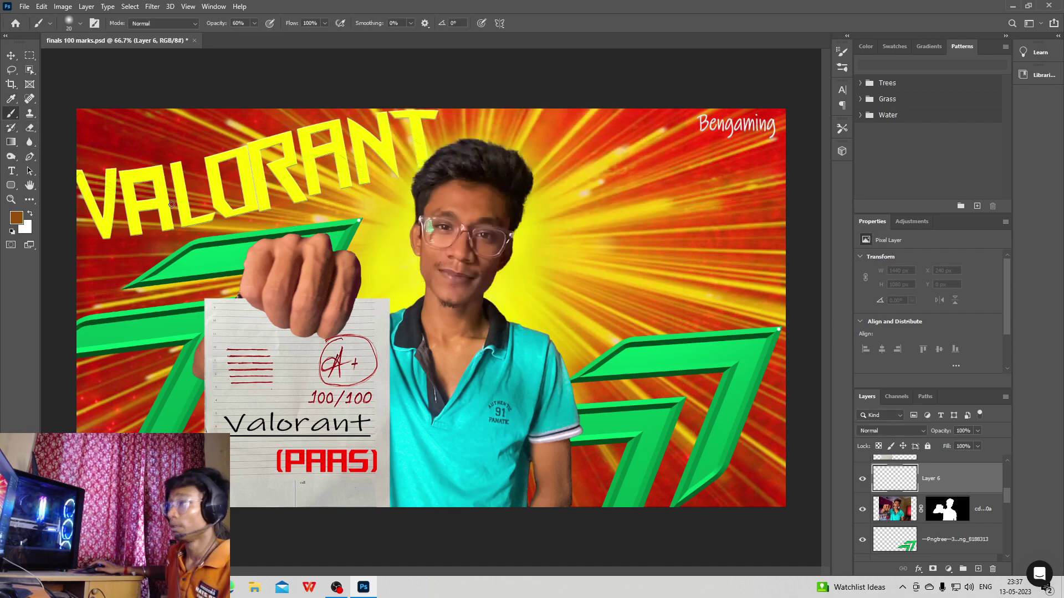
Try a brown brush stroke on the man's hair, and enlarge the soft 5% hardness brush to about 40 px.
scroll(362, 185, "up", 8)
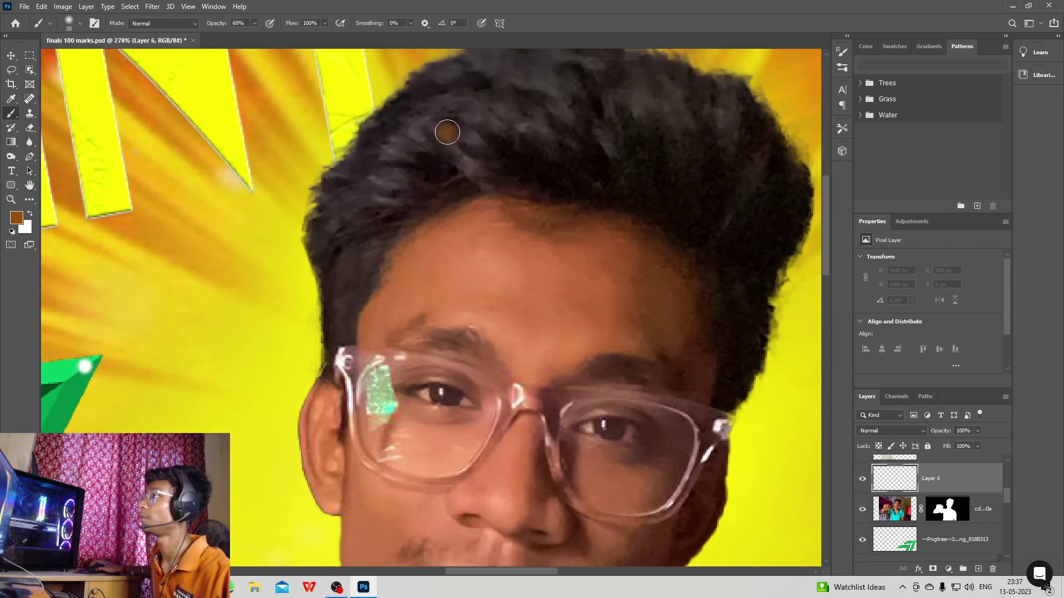
left_click_drag(447, 132, 420, 146)
right_click(421, 146)
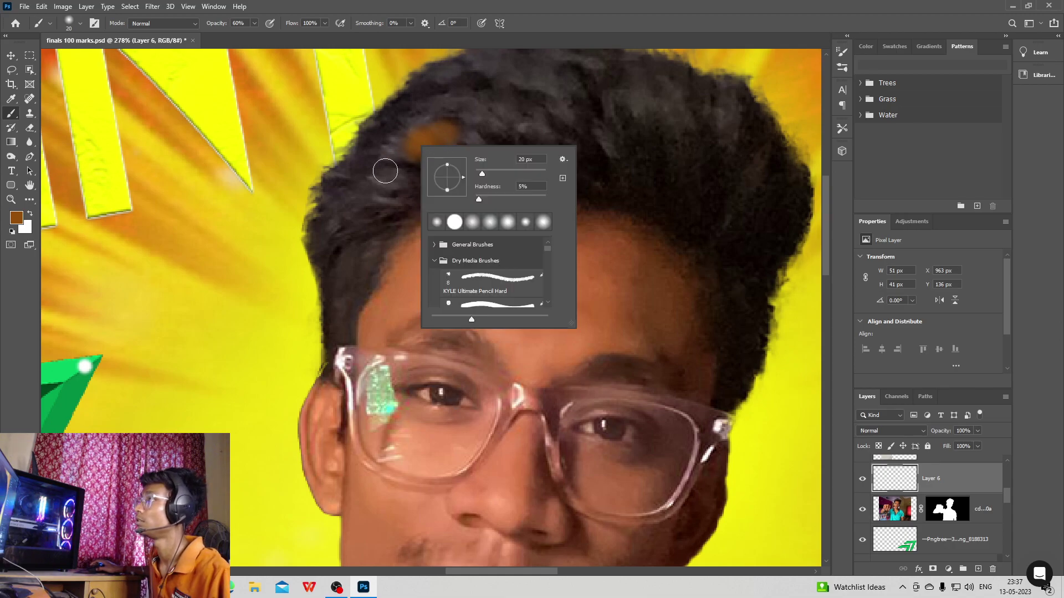
key("Escape")
right_click(413, 178)
right_click(416, 145, "alt")
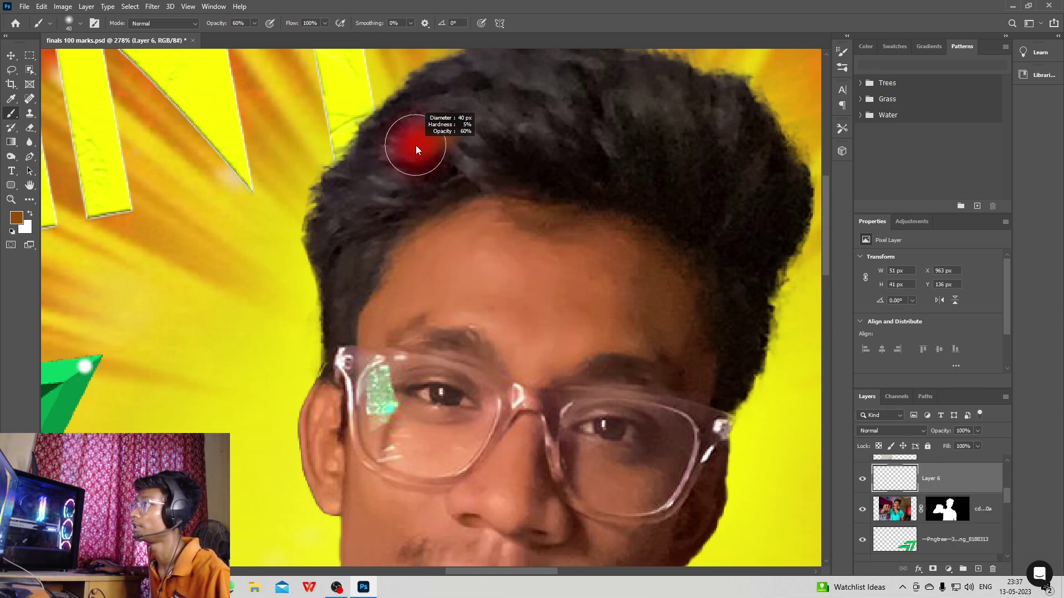
Paint brown over most of the man's hair on the new layer with the soft brush at 60% opacity.
mouse_move(409, 150)
left_mouse_down()
mouse_move(409, 162)
mouse_move(447, 153)
mouse_move(448, 127)
mouse_move(570, 149)
mouse_move(550, 166)
mouse_move(629, 183)
mouse_move(579, 183)
mouse_move(680, 221)
mouse_move(712, 271)
mouse_move(735, 358)
mouse_move(766, 185)
mouse_move(704, 202)
mouse_move(730, 215)
mouse_move(648, 133)
mouse_move(577, 118)
mouse_move(368, 218)
mouse_move(348, 275)
mouse_move(332, 223)
mouse_move(344, 199)
mouse_move(397, 123)
mouse_move(449, 85)
mouse_move(530, 162)
left_mouse_up()
scroll(529, 162, "up", 1)
mouse_move(446, 141)
left_mouse_down()
mouse_move(527, 107)
mouse_move(496, 107)
mouse_move(558, 93)
mouse_move(535, 91)
mouse_move(620, 100)
left_mouse_up()
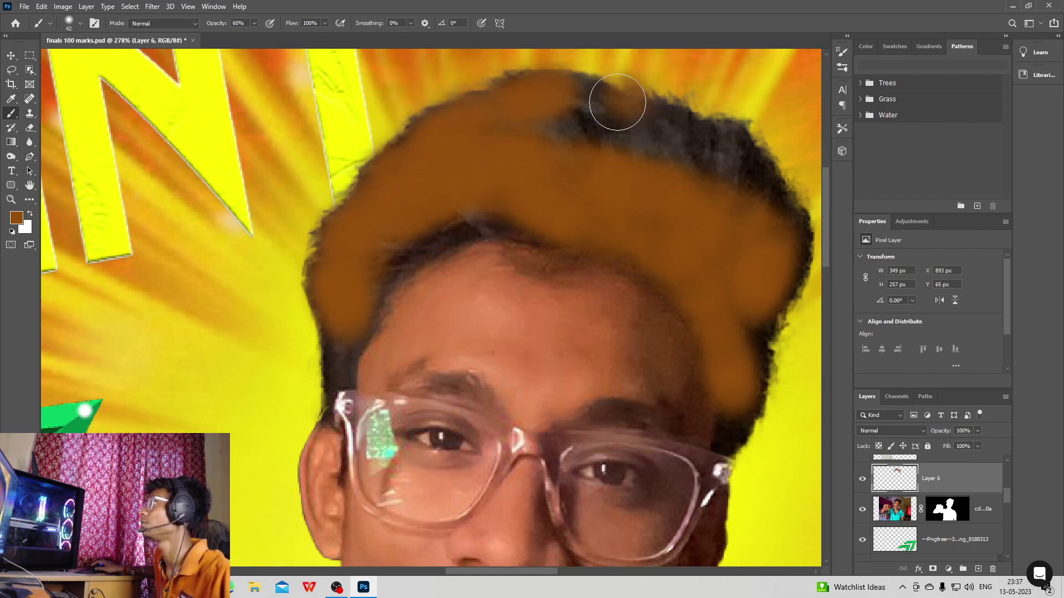
key("ctrl+z")
key("ctrl+s")
mouse_move(554, 120)
left_mouse_down()
mouse_move(598, 126)
mouse_move(543, 116)
mouse_move(571, 131)
mouse_move(636, 133)
mouse_move(668, 154)
left_mouse_up()
Erase the brown paint spilling above the top edge of the man's hair.
left_click(30, 127)
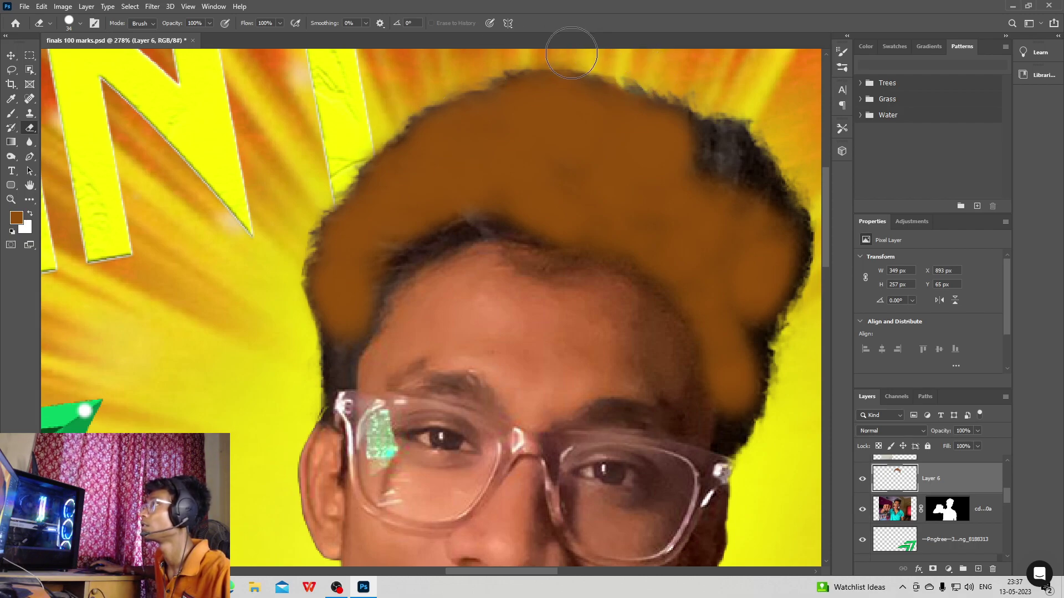
scroll(571, 49, "up", 3)
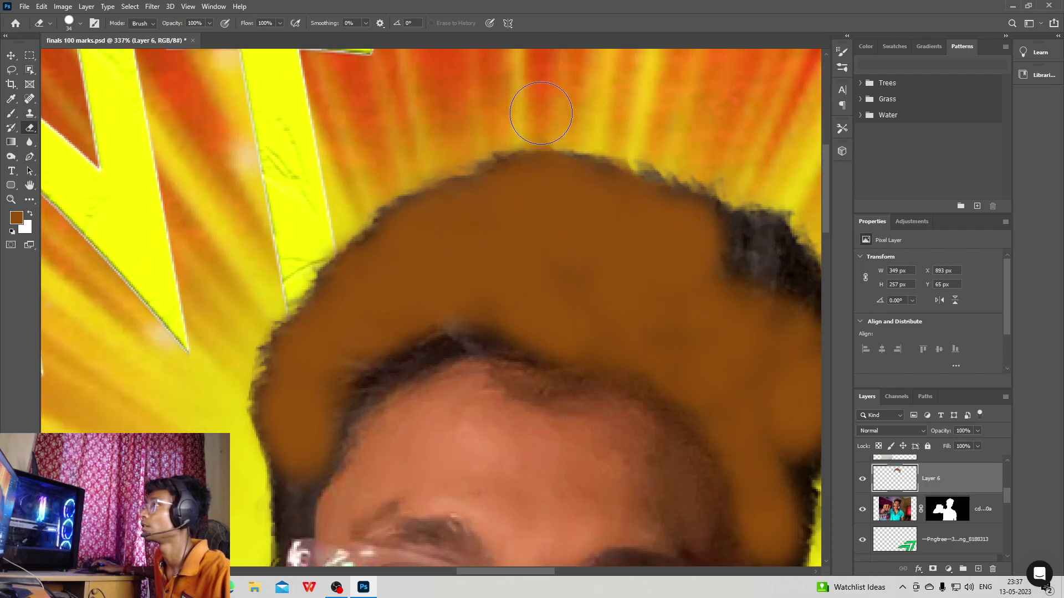
left_click(541, 113)
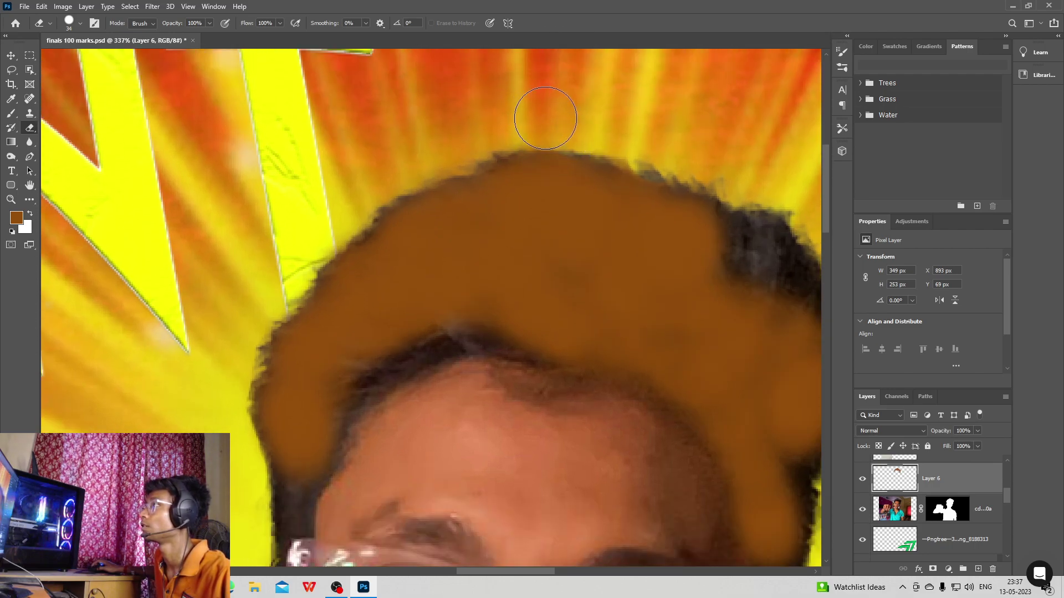
Brush brown over the remaining dark hair on the right side of the man's head.
left_click(12, 114)
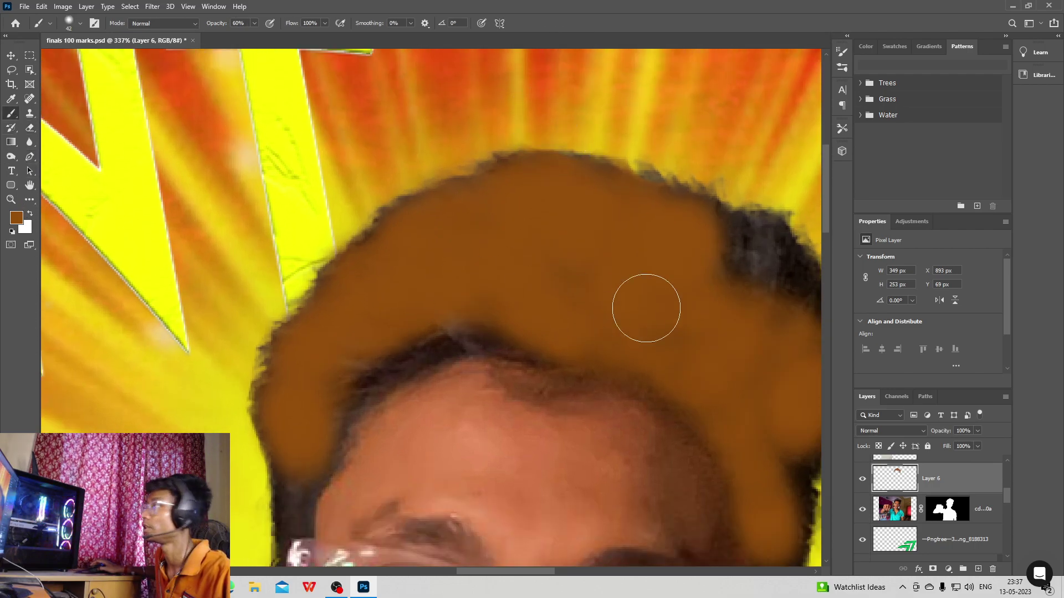
scroll(627, 309, "down", 2)
left_click_drag(469, 575, 497, 575)
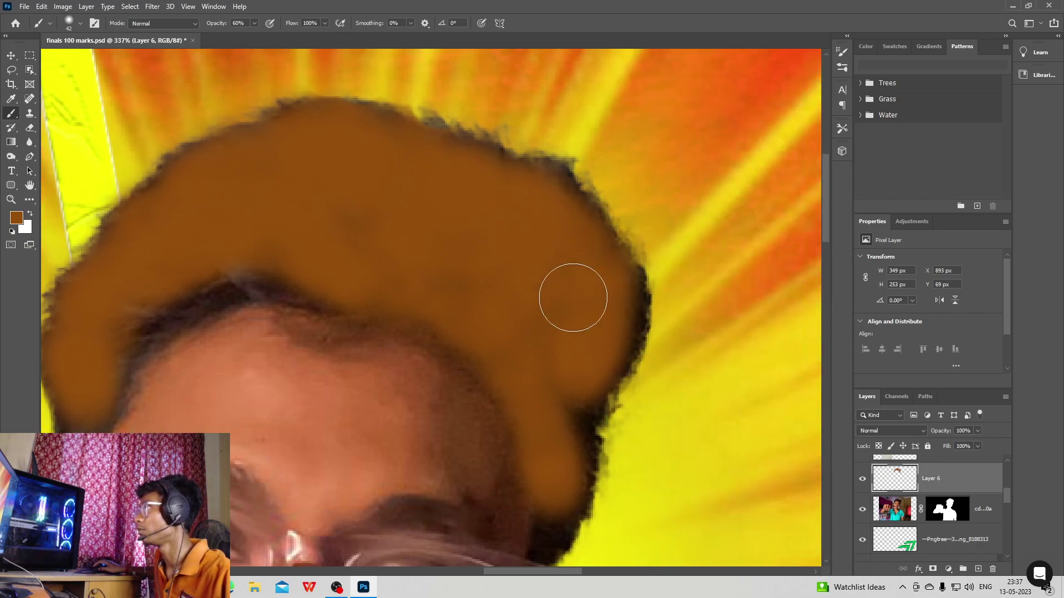
scroll(276, 227, "down", 6)
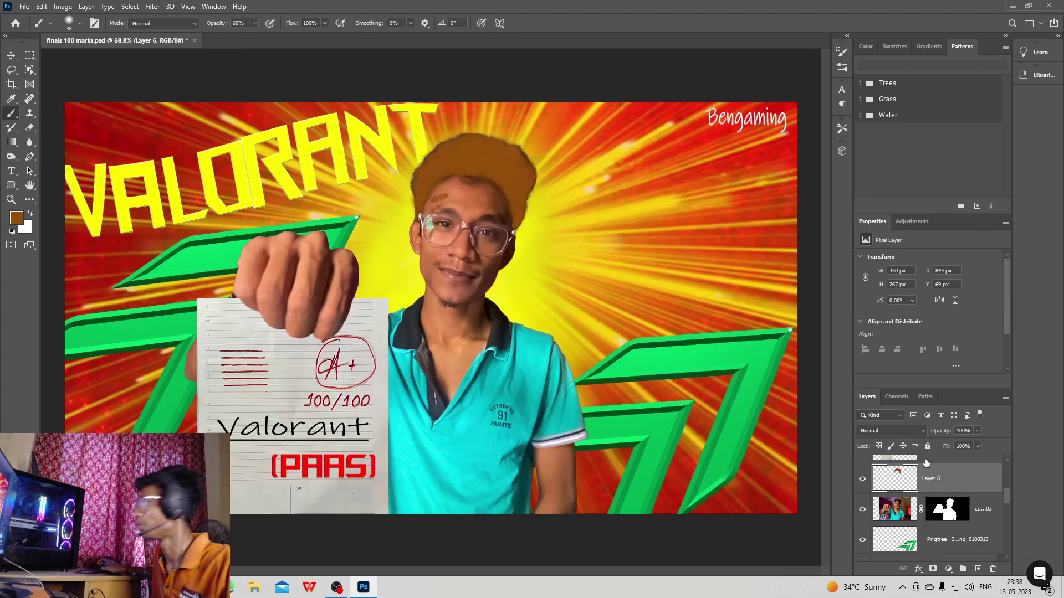
Set the brown hair paint layer's blend mode to Overlay with 80% opacity in its blending options.
right_click(927, 463)
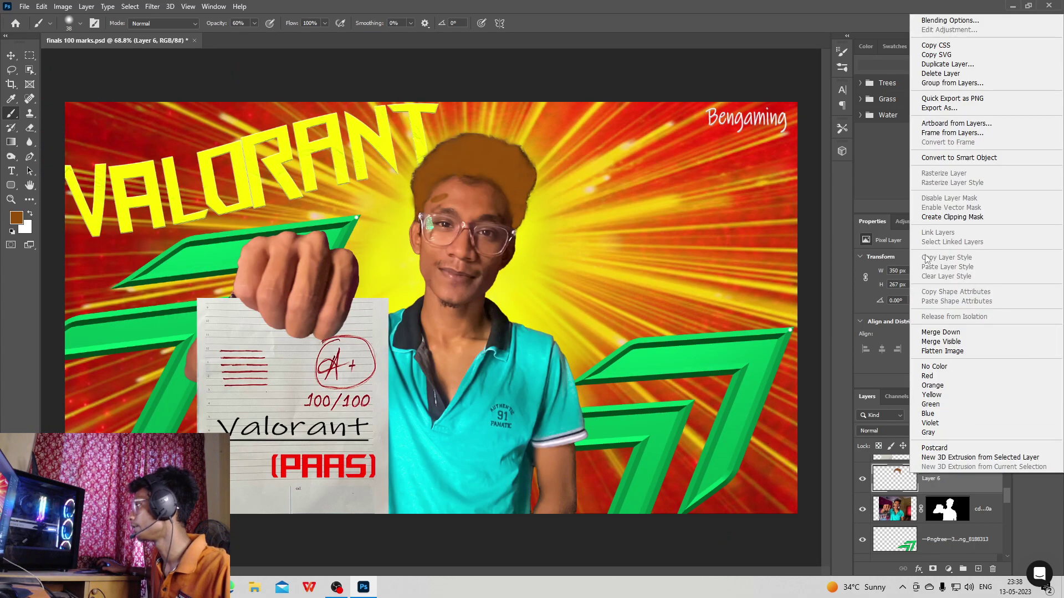
left_click(941, 10)
left_click(817, 226)
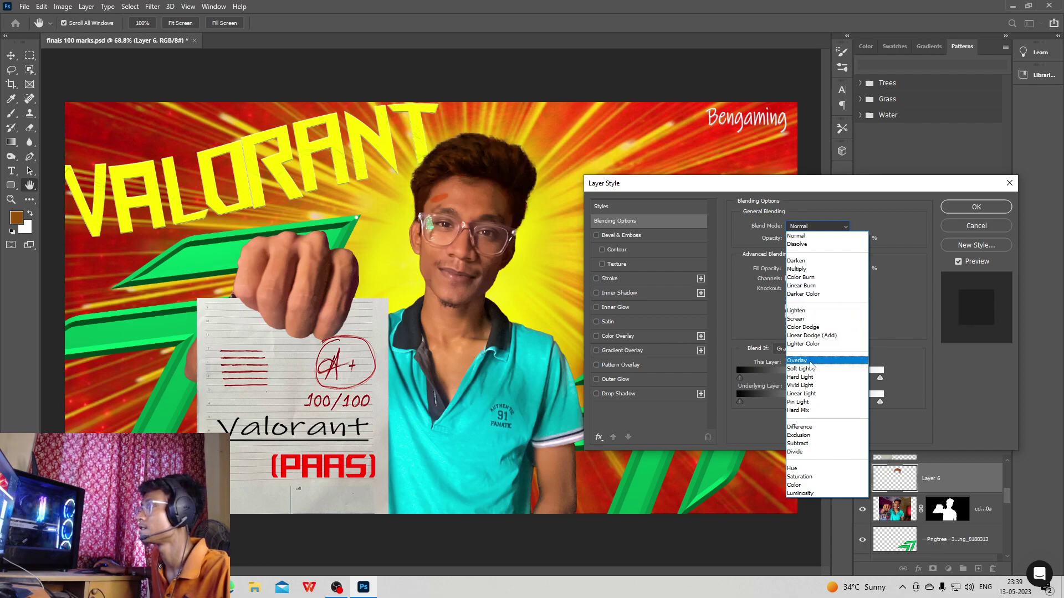
left_click(812, 365)
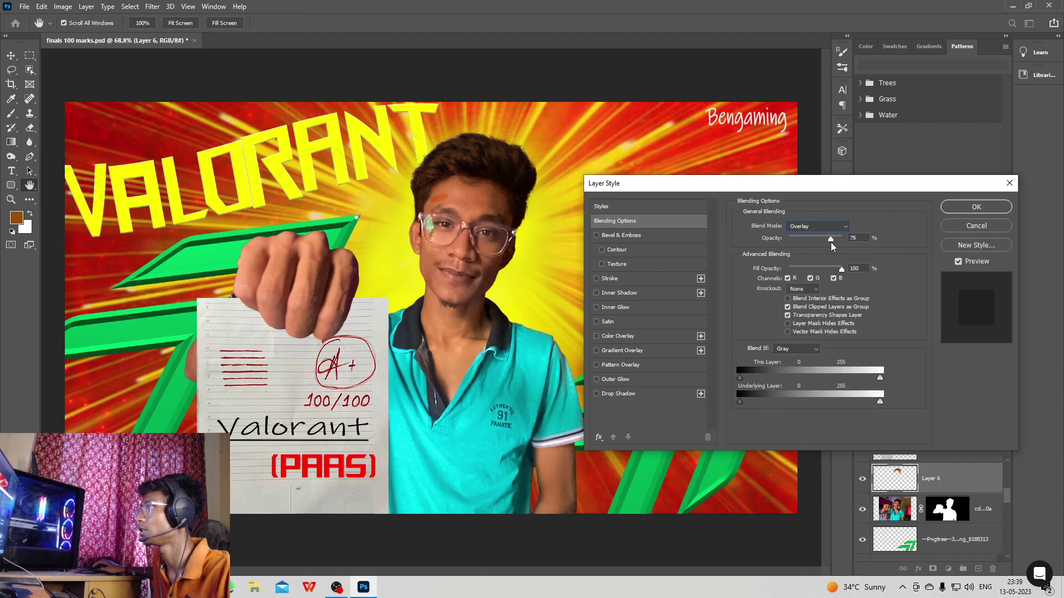
Apply Drop Shadow and Bevel & Emboss effects to the brown hair paint layer.
left_click(597, 395)
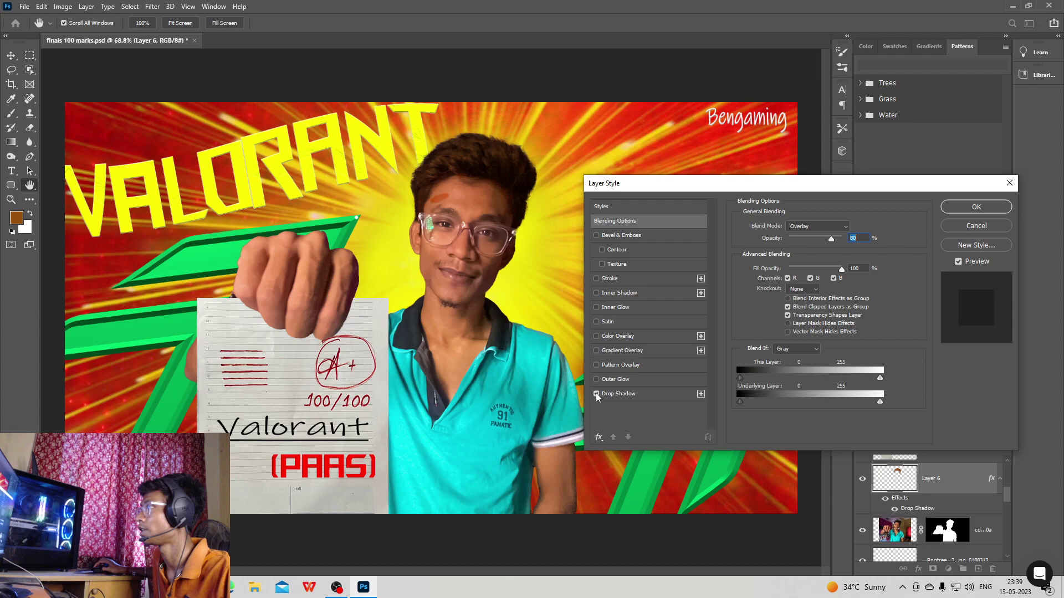
left_click(602, 265)
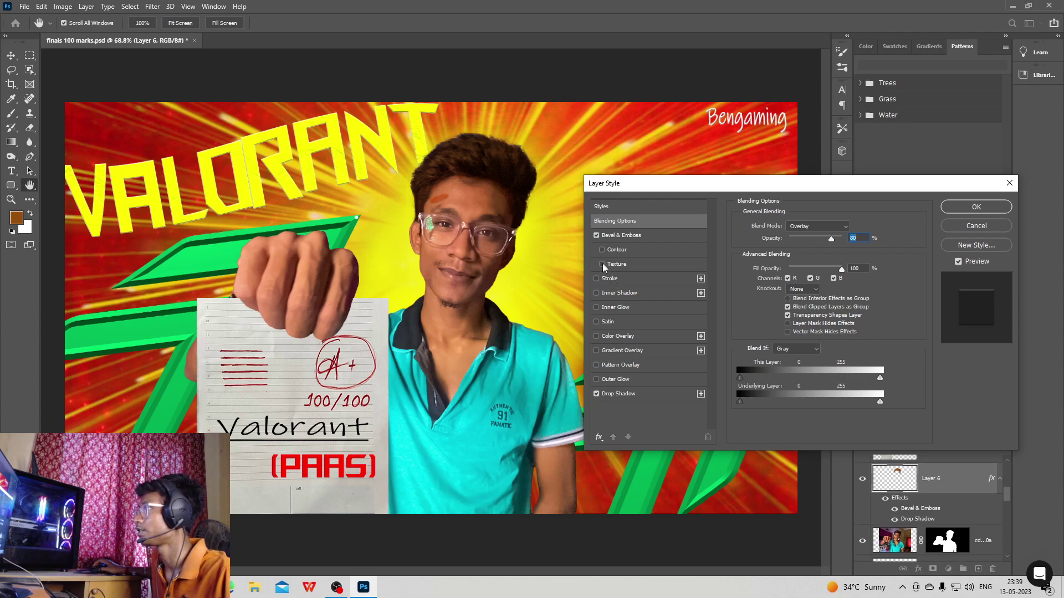
left_click(976, 207)
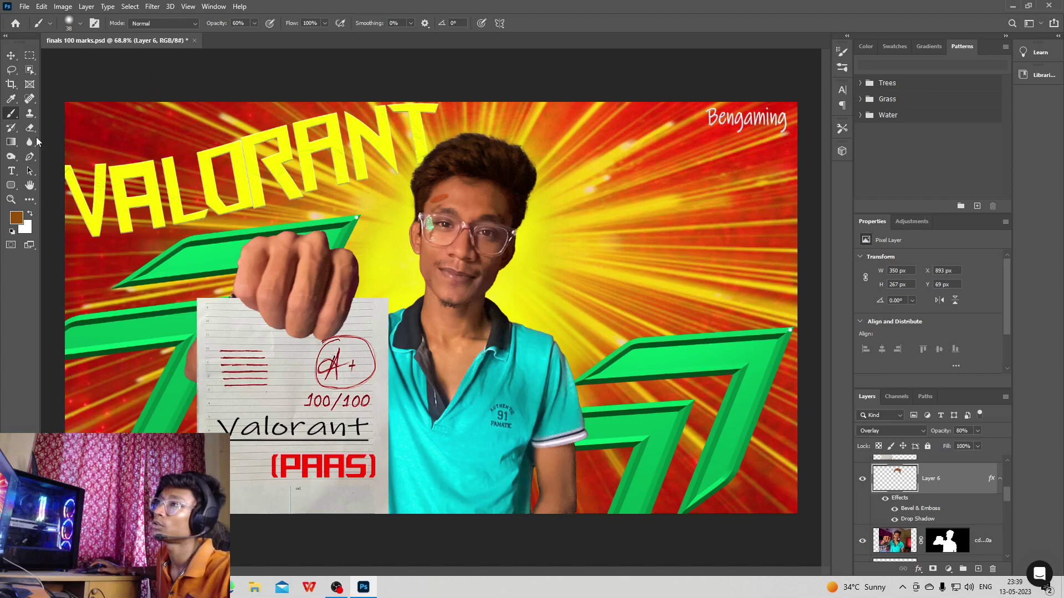
Erase the stray brown paint from the man's forehead and along his hairline.
left_click(31, 127)
scroll(547, 244, "up", 5)
scroll(297, 216, "up", 2)
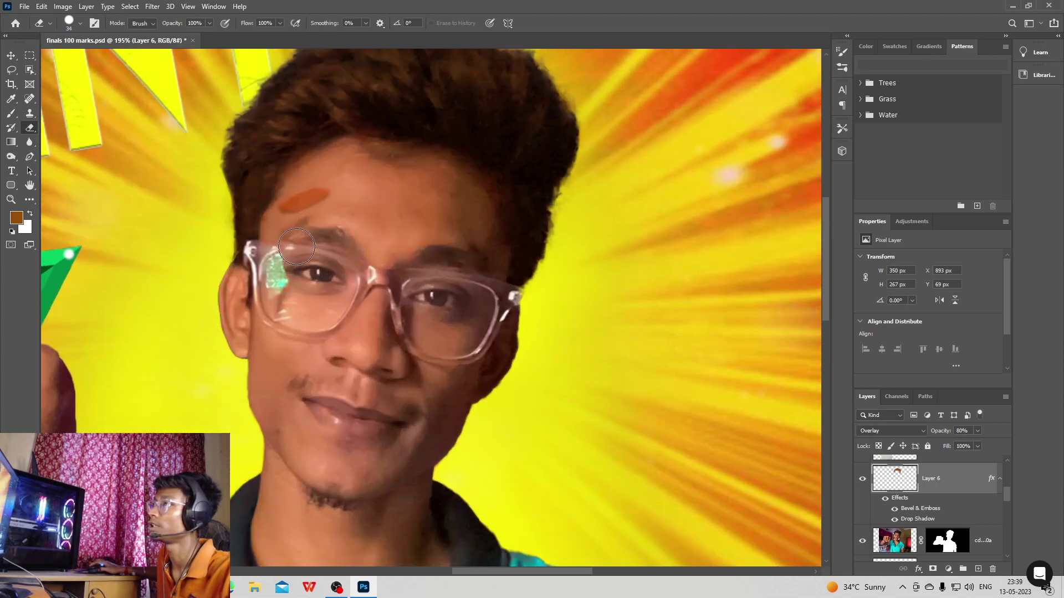
scroll(297, 216, "up", 2)
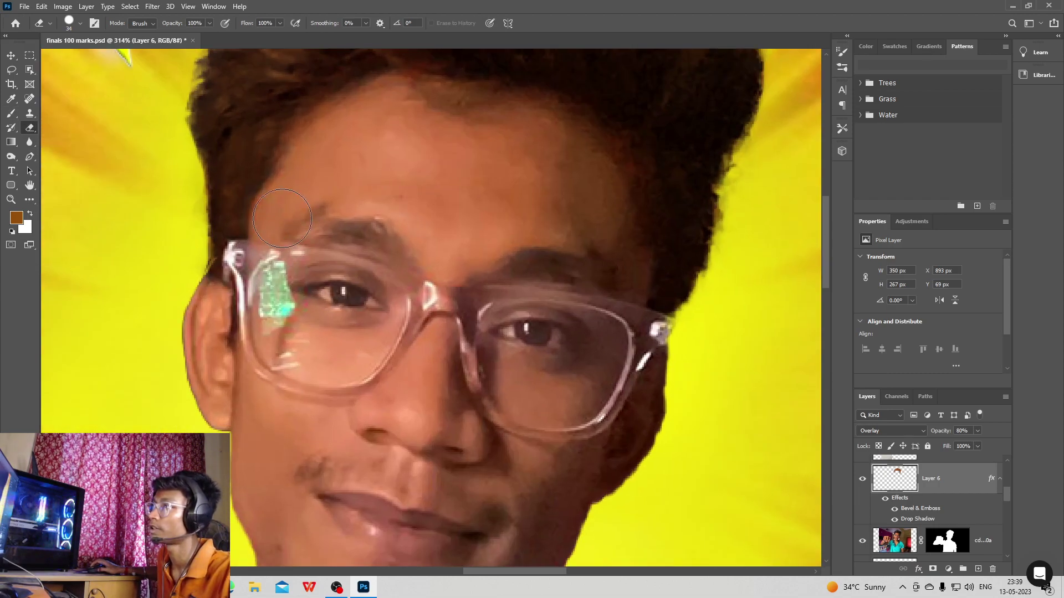
mouse_move(302, 174)
left_mouse_down()
mouse_move(346, 122)
mouse_move(405, 98)
mouse_move(540, 116)
mouse_move(565, 127)
mouse_move(450, 127)
mouse_move(460, 109)
mouse_move(628, 165)
mouse_move(585, 142)
mouse_move(599, 162)
mouse_move(622, 258)
mouse_move(606, 172)
mouse_move(620, 250)
mouse_move(590, 248)
left_mouse_up()
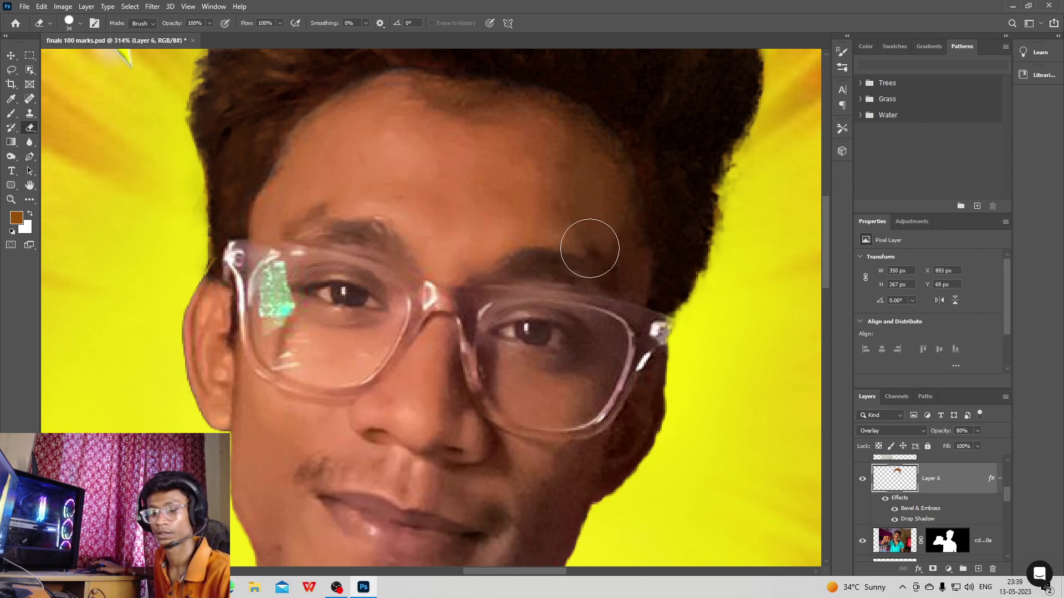
Brush brown along the upper-left edge and left side of the man's hair to even out the tint.
scroll(590, 248, "down", 4)
scroll(521, 183, "up", 3)
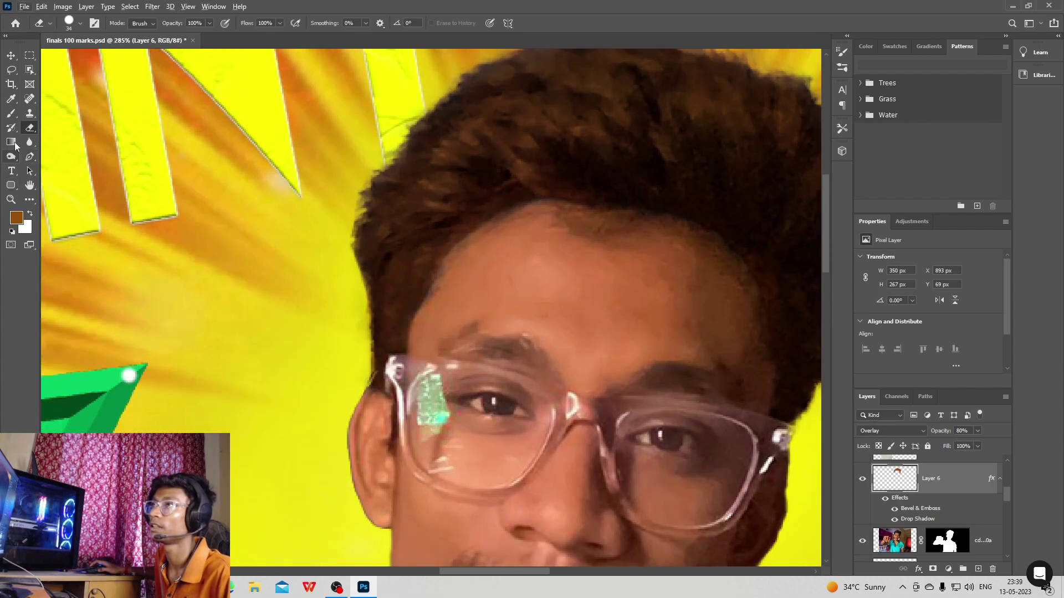
left_click(12, 114)
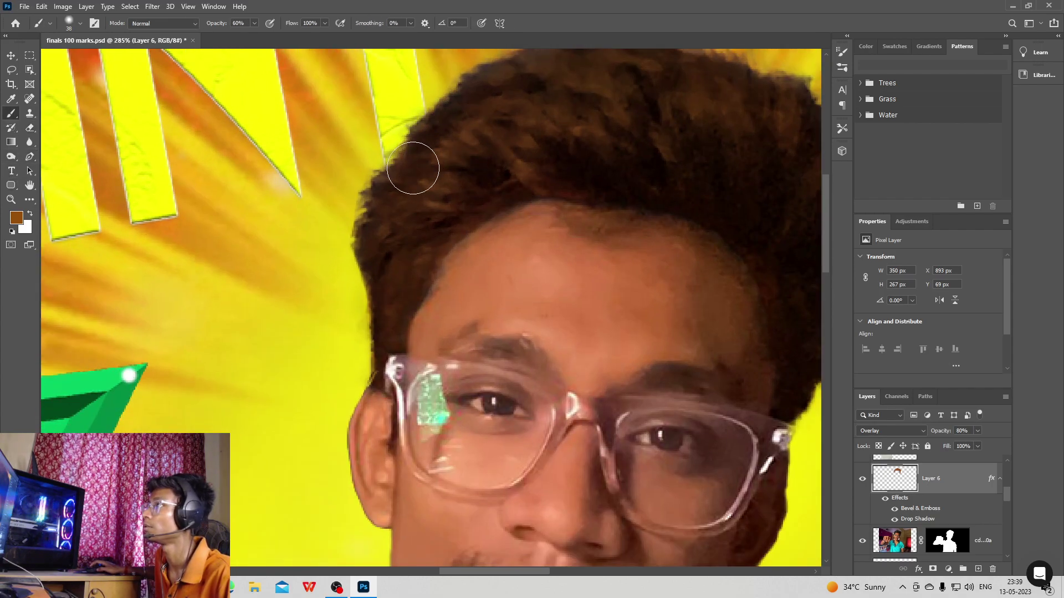
mouse_move(390, 195)
left_mouse_down()
mouse_move(530, 74)
mouse_move(525, 81)
left_mouse_up()
scroll(524, 81, "up", 2)
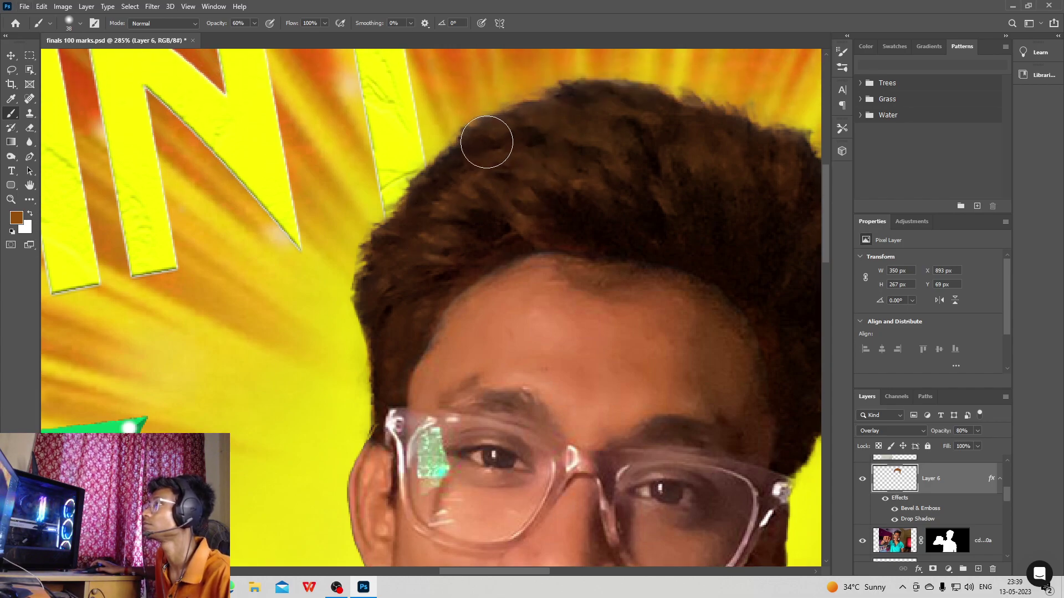
mouse_move(532, 122)
left_mouse_down()
mouse_move(616, 99)
mouse_move(792, 141)
mouse_move(491, 145)
mouse_move(489, 136)
mouse_move(436, 176)
mouse_move(384, 267)
mouse_move(390, 350)
mouse_move(435, 313)
mouse_move(416, 325)
left_mouse_up()
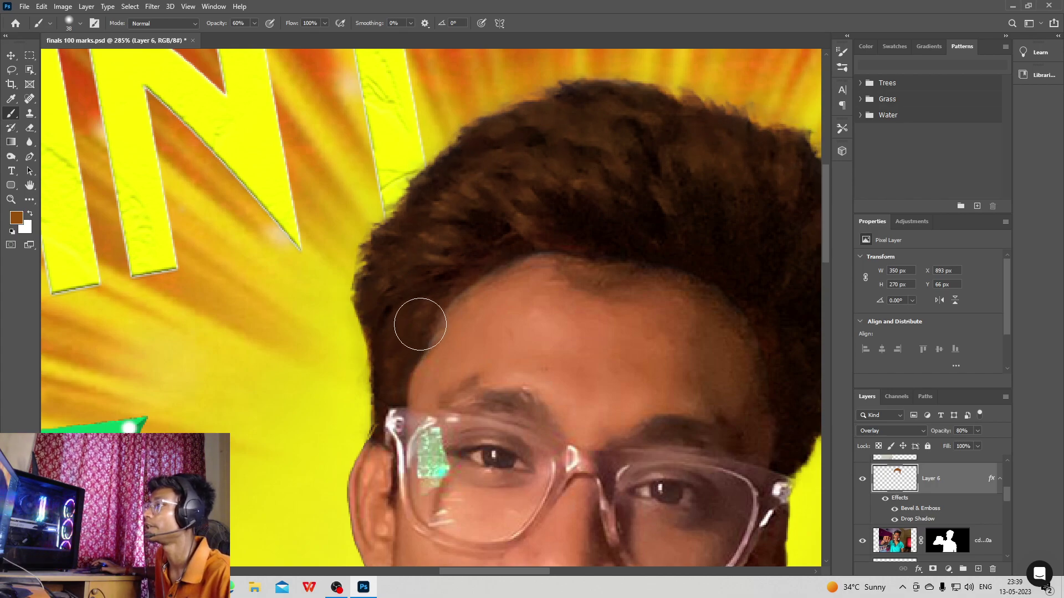
scroll(424, 307, "down", 2)
scroll(424, 308, "down", 5)
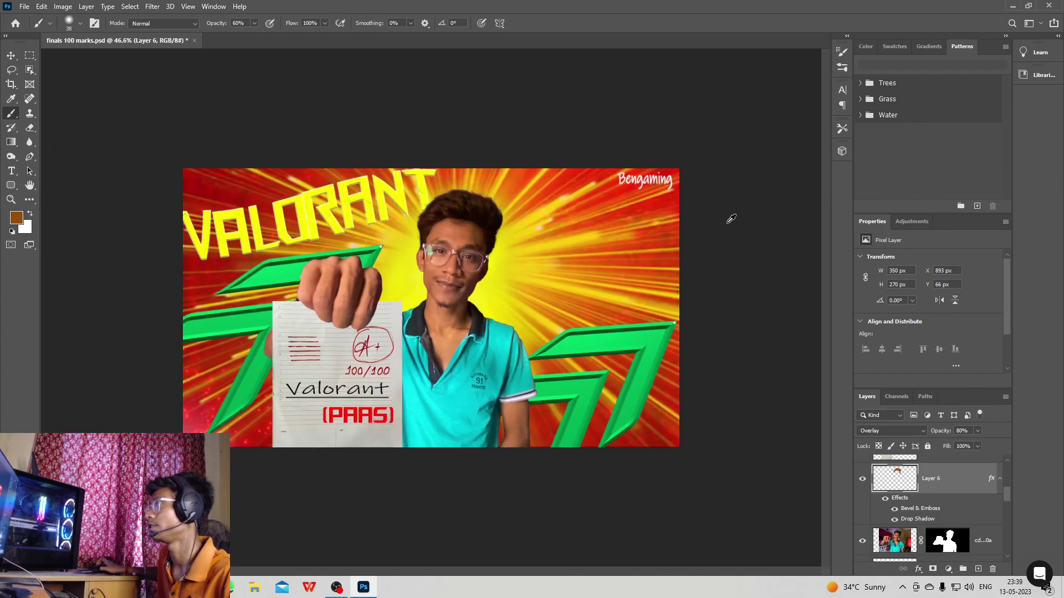
scroll(498, 295, "up", 5)
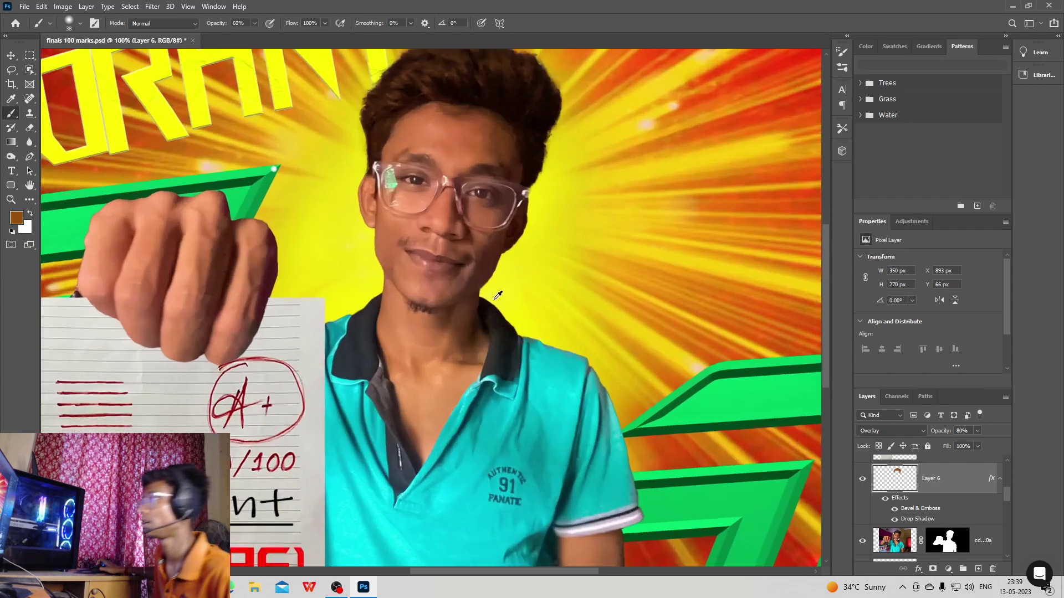
scroll(498, 296, "up", 2)
scroll(521, 277, "down", 6)
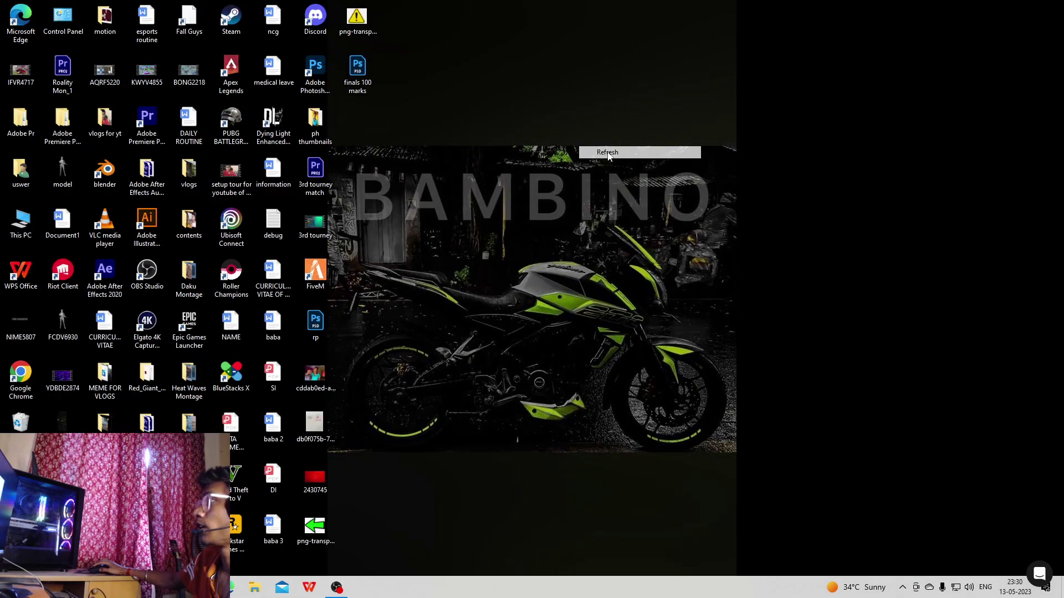
Refresh the desktop and launch Adobe Photoshop.
right_click(615, 114)
left_click(313, 93)
double_click(313, 93)
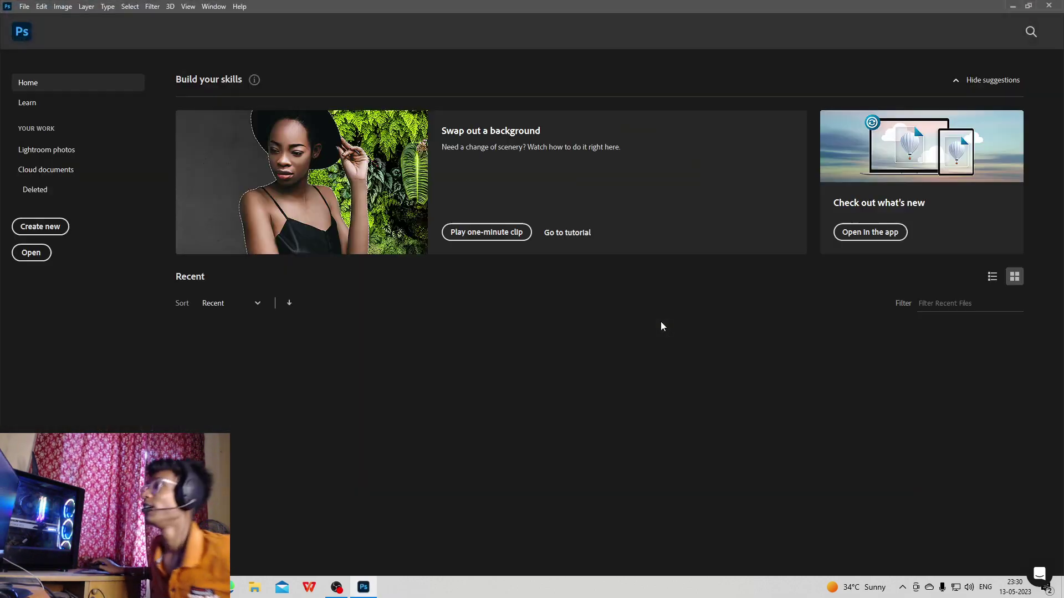
Create a new blank document 1920 px wide and 1080 px high.
left_click(40, 227)
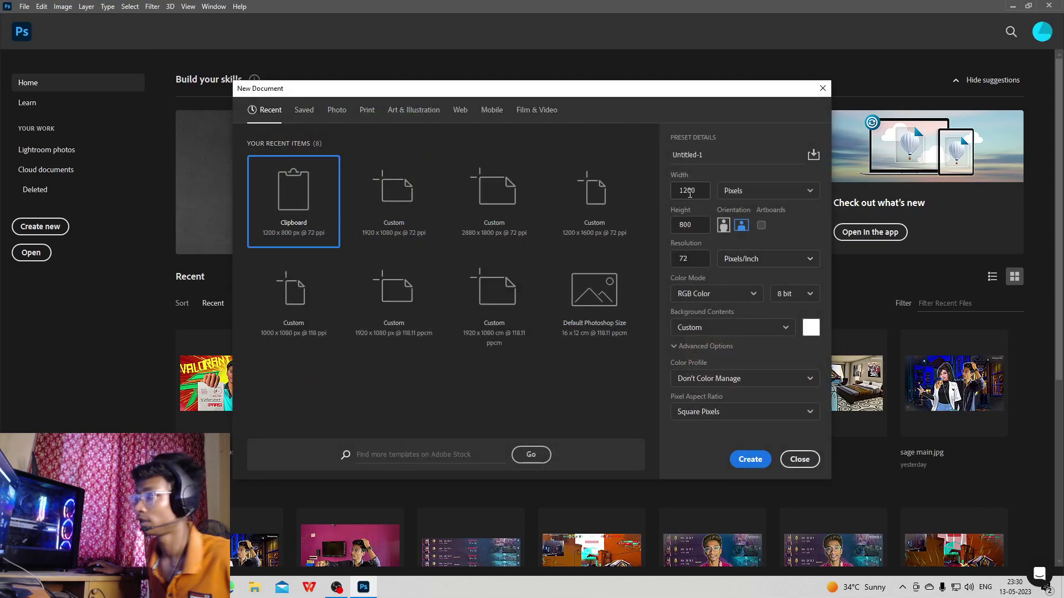
type("19")
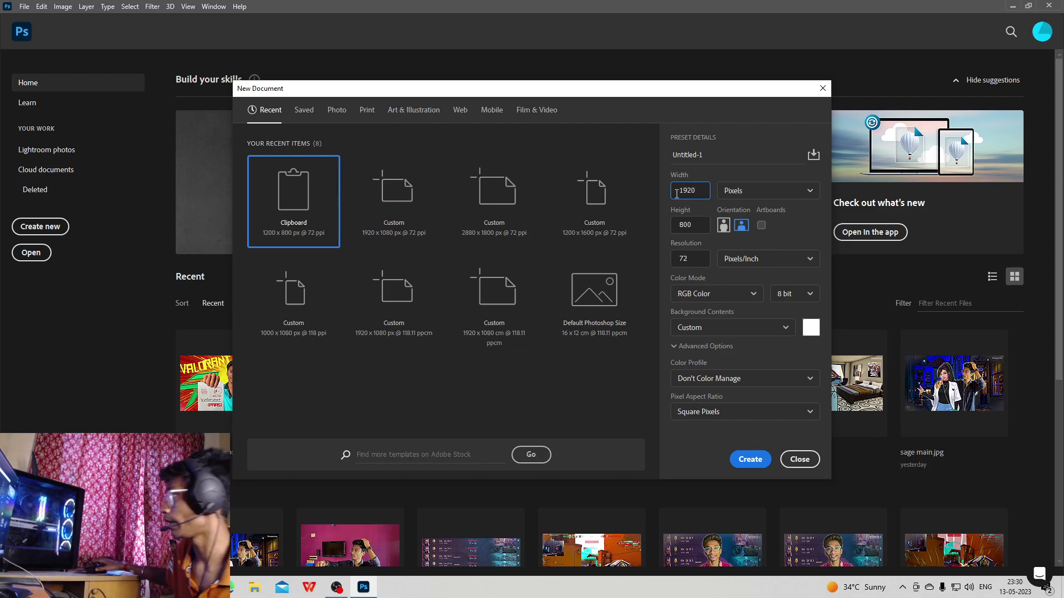
left_click(695, 225)
type("1080")
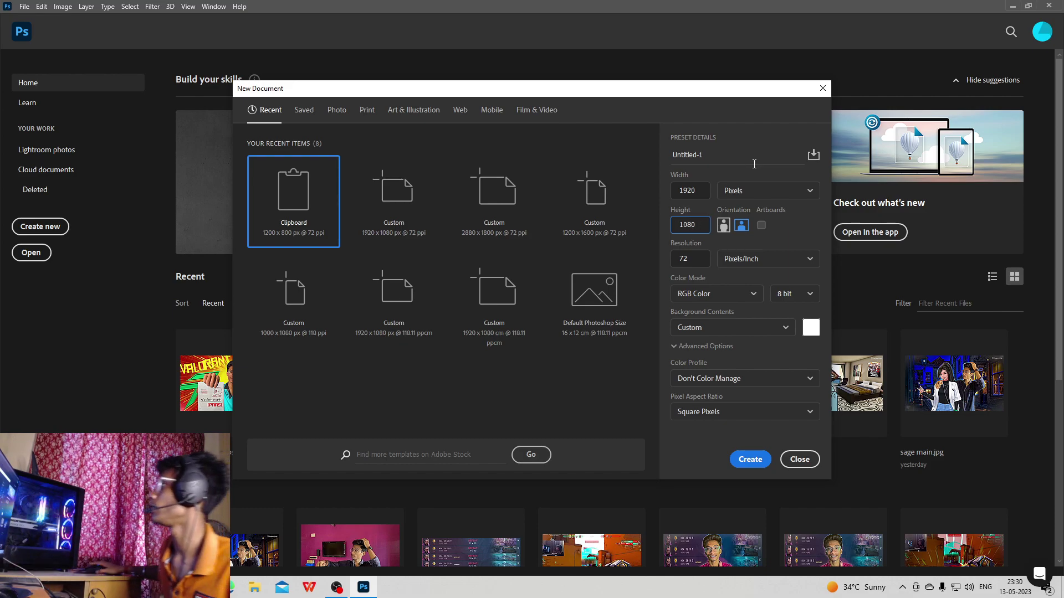
left_click(757, 464)
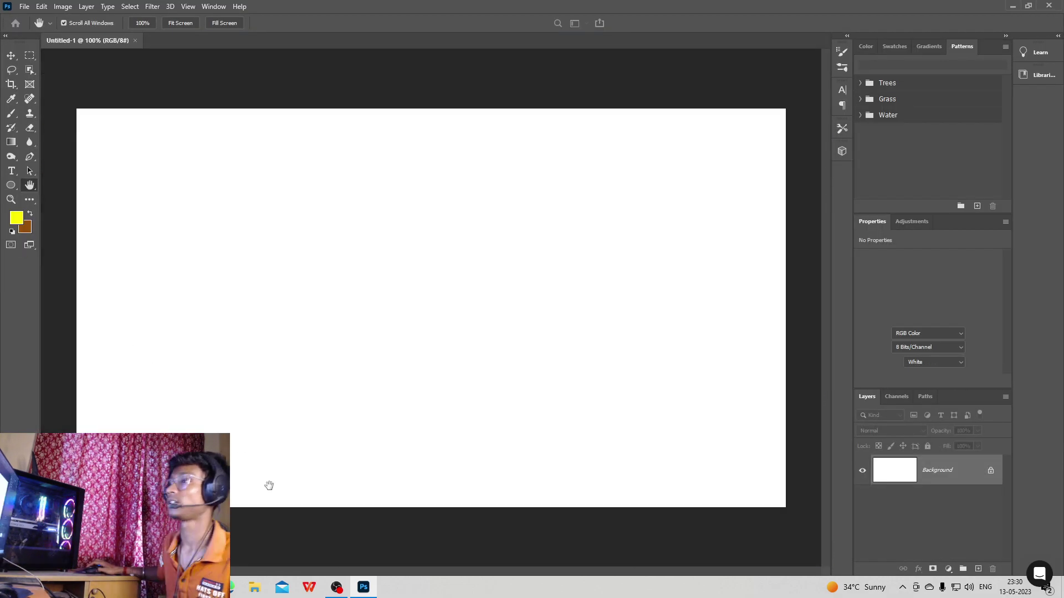
Place the "finals 100 marks" PSD from the desktop into the blank document at full canvas size.
key("super+d")
left_click_drag(375, 88, 371, 562)
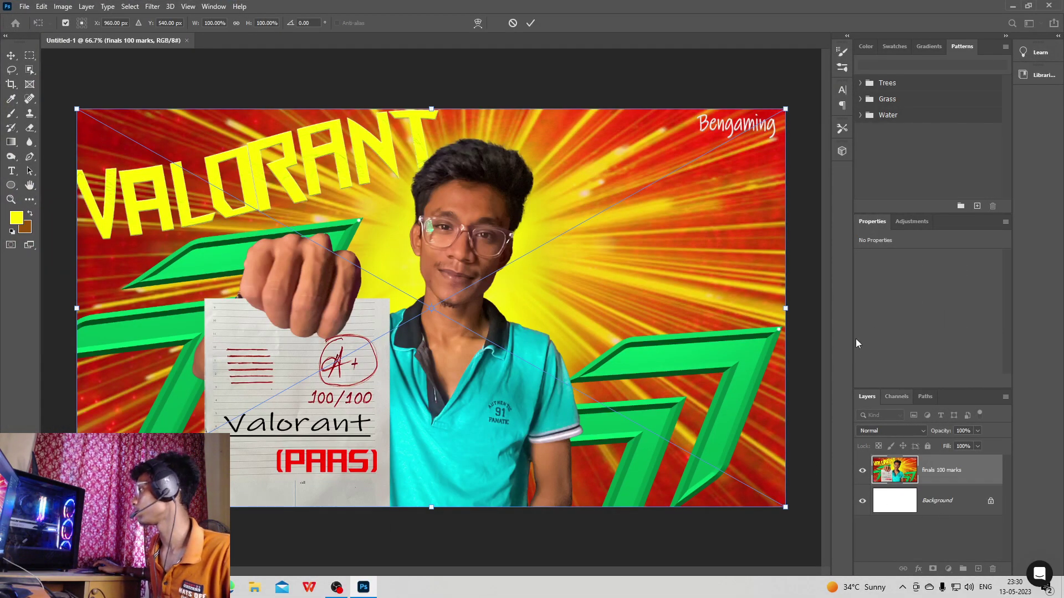
key("Return")
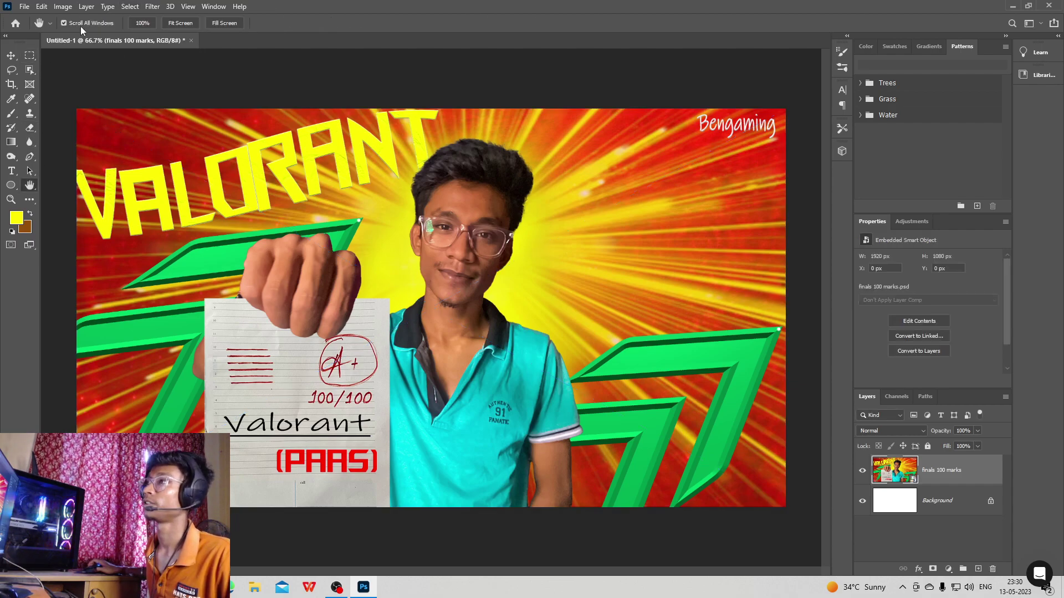
Start the Camera Raw Filter on the placed artwork and set Temperature to -17, Exposure to -0.85 and Contrast to +50.
left_click(143, 6)
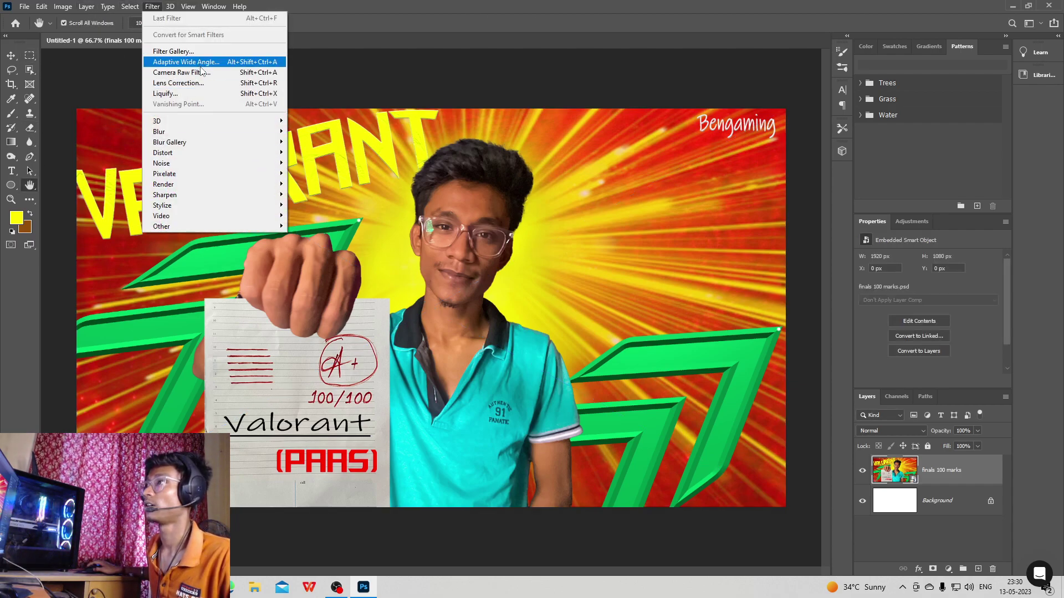
key("Escape")
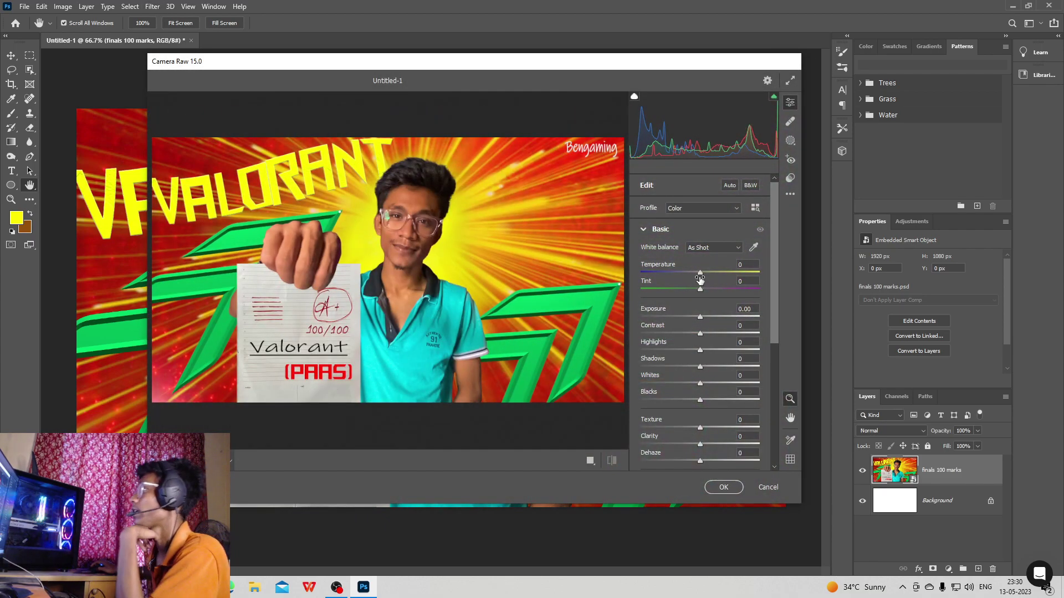
left_click_drag(700, 274, 691, 274)
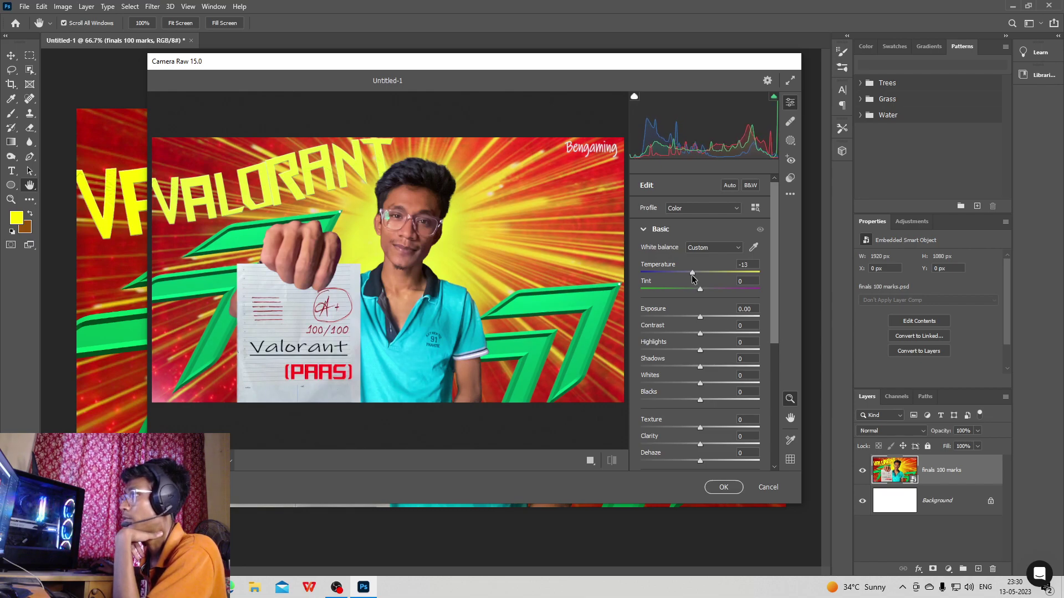
left_click_drag(692, 274, 690, 275)
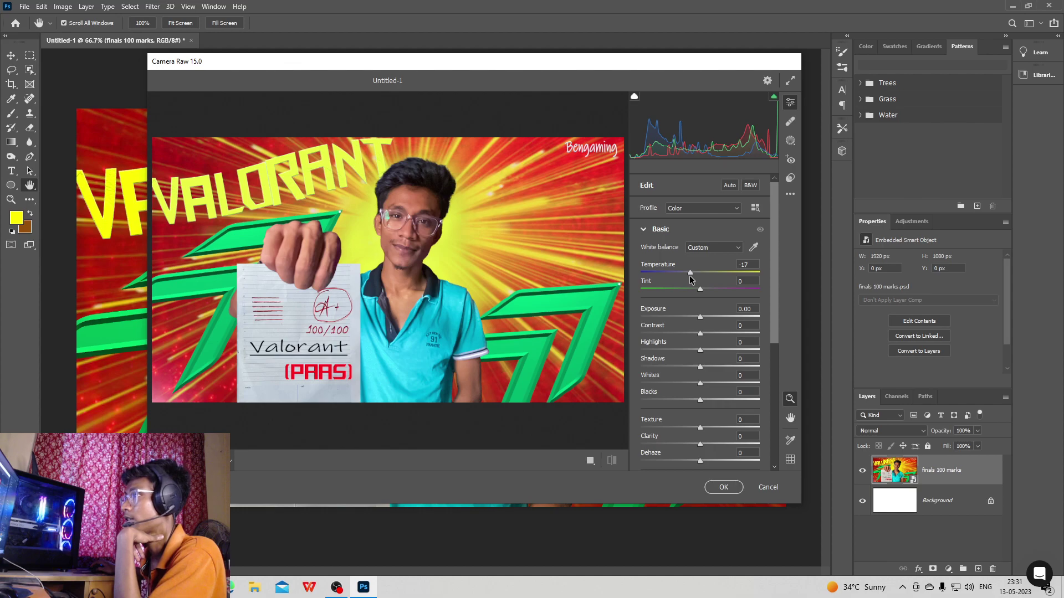
left_click_drag(701, 321, 735, 367)
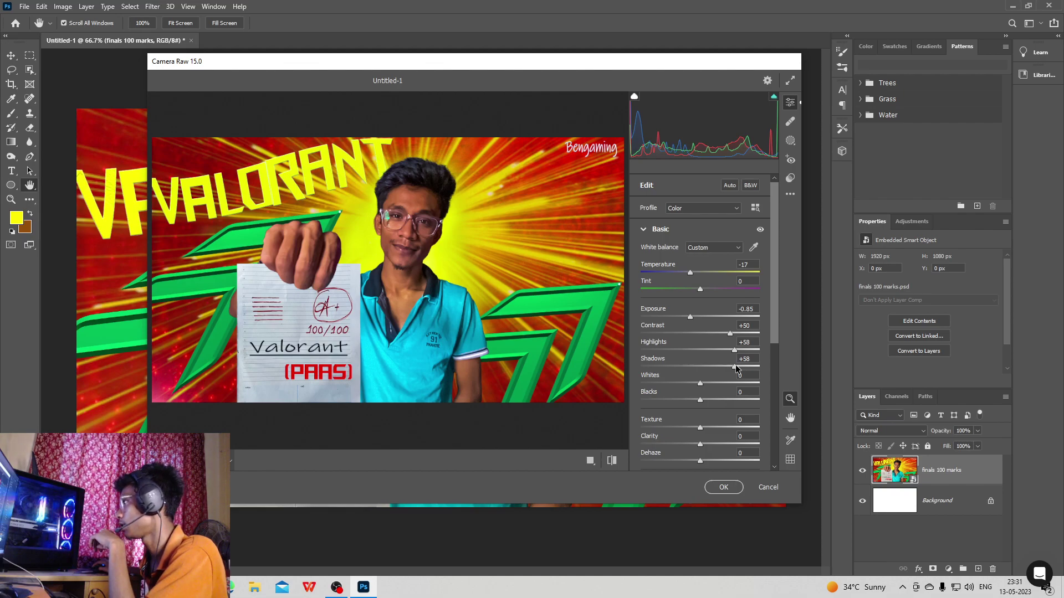
Set the Camera Raw Highlights and Shadows to +60, Whites to -100 and Blacks to +100.
left_click(738, 344)
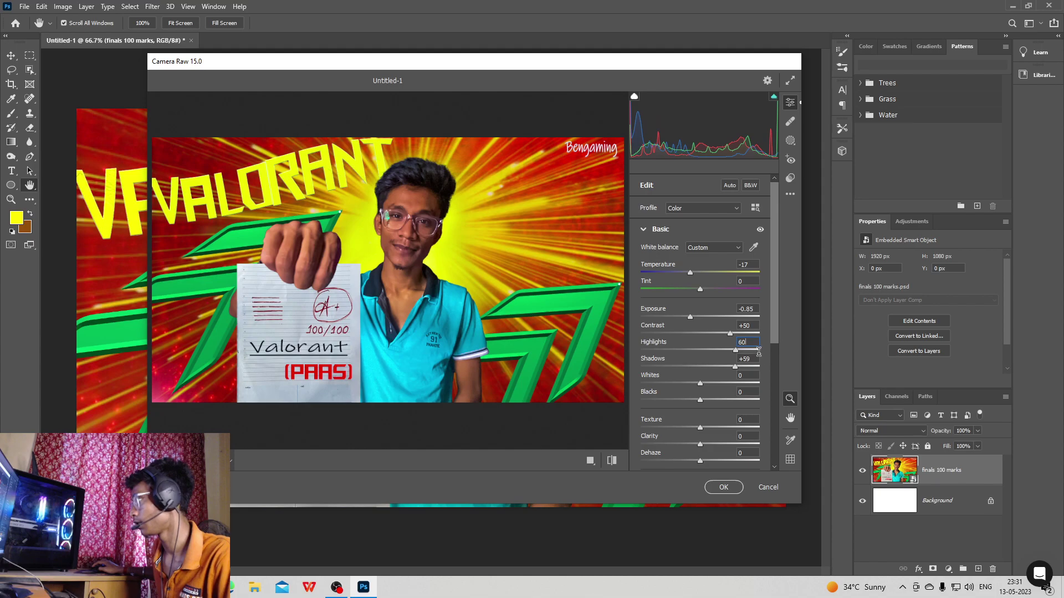
type("6")
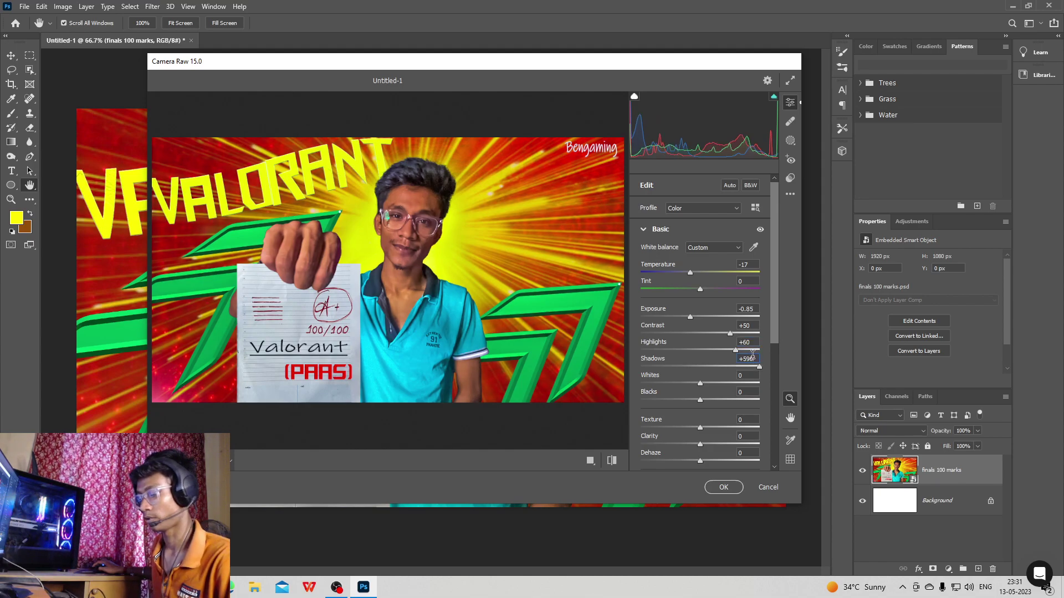
key("BackSpace")
key("BackSpace")
key("BackSpace")
type("60")
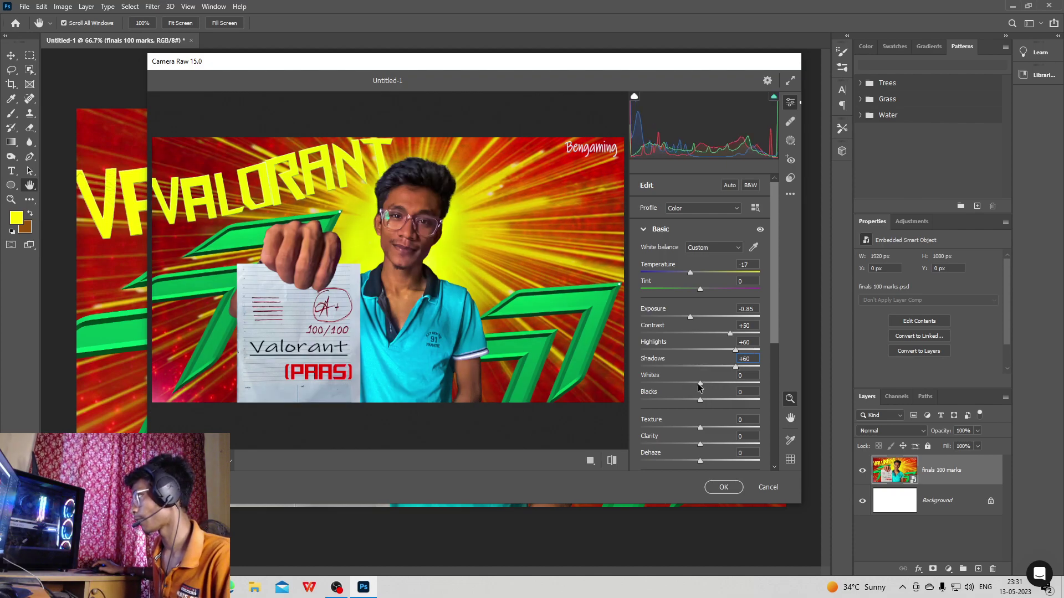
left_click_drag(701, 383, 754, 400)
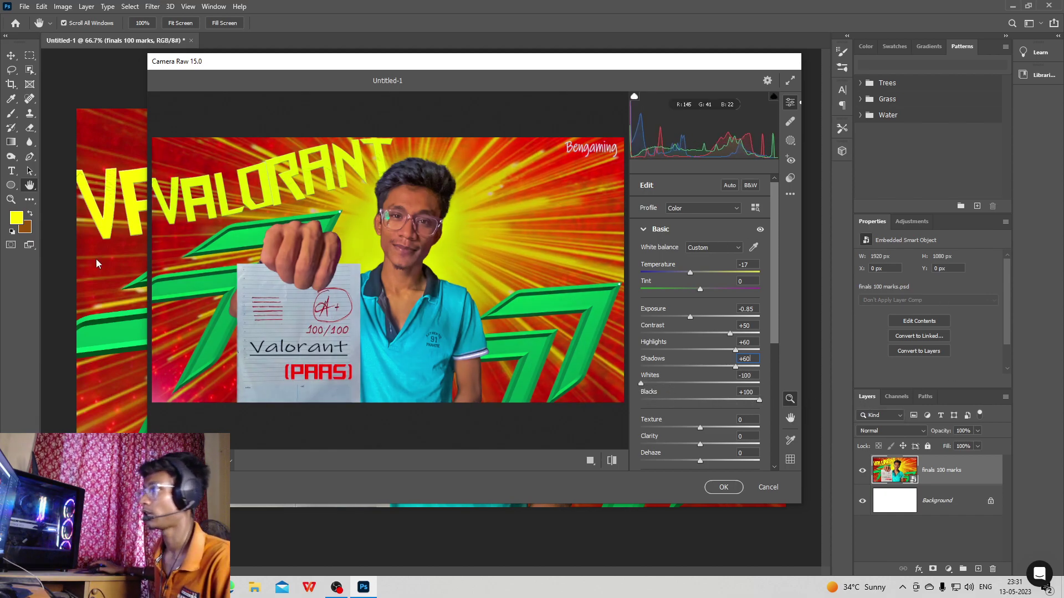
Set Texture to +55, Clarity to +30, Dehaze to +56 and Saturation to -14 for the artwork.
scroll(719, 381, "down", 2)
scroll(719, 381, "down", 2)
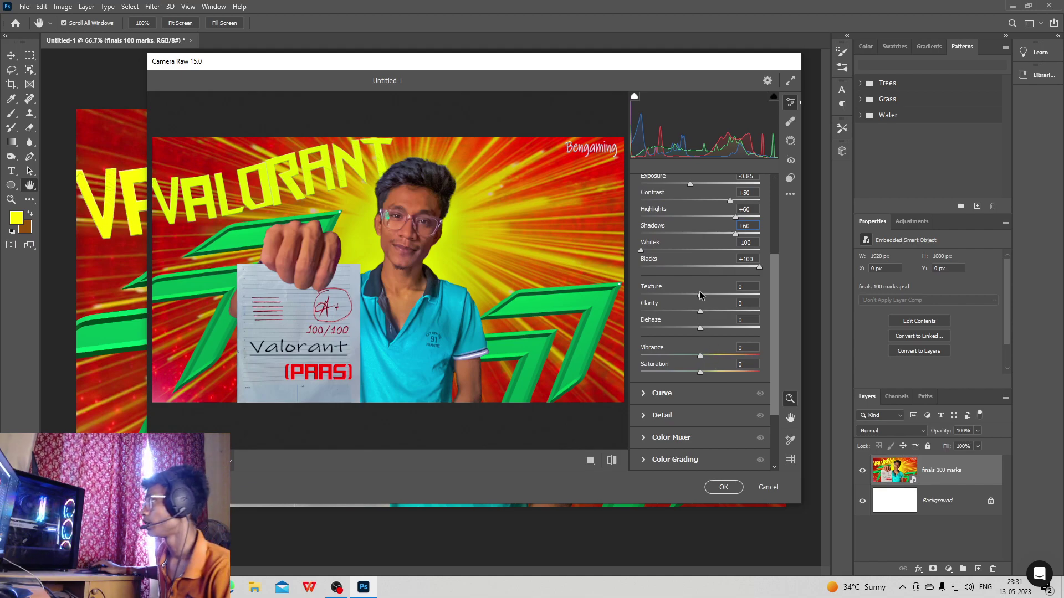
left_click_drag(700, 294, 720, 313)
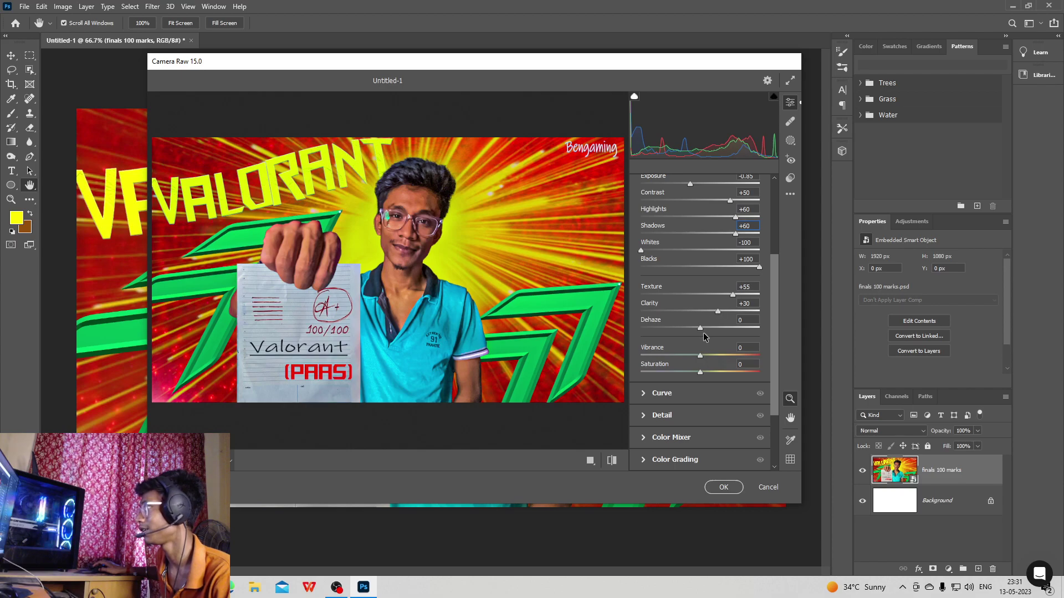
left_click_drag(700, 330, 732, 331)
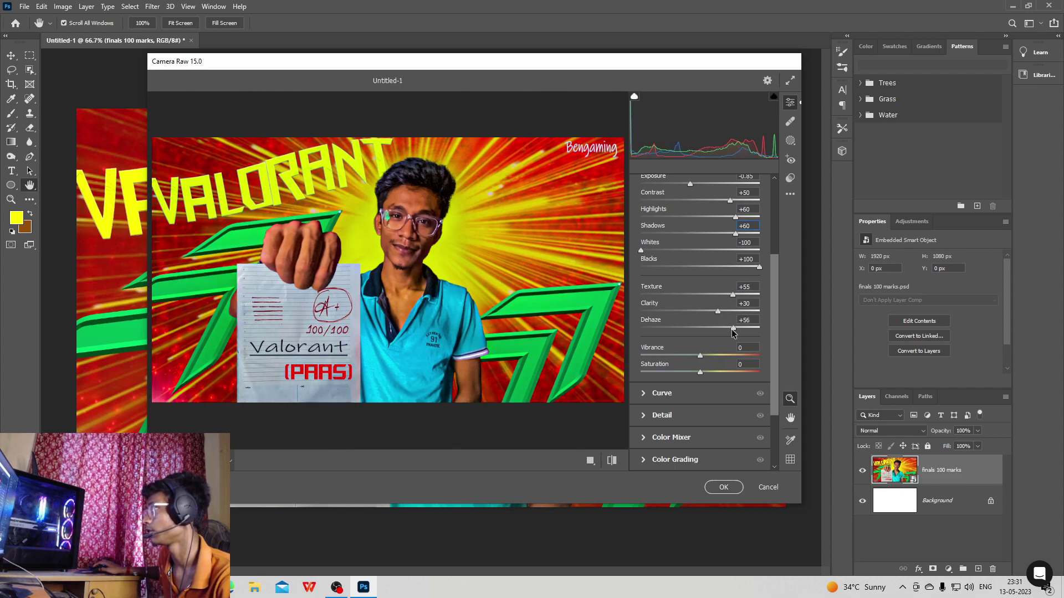
scroll(666, 348, "down", 2)
left_click_drag(700, 306, 691, 306)
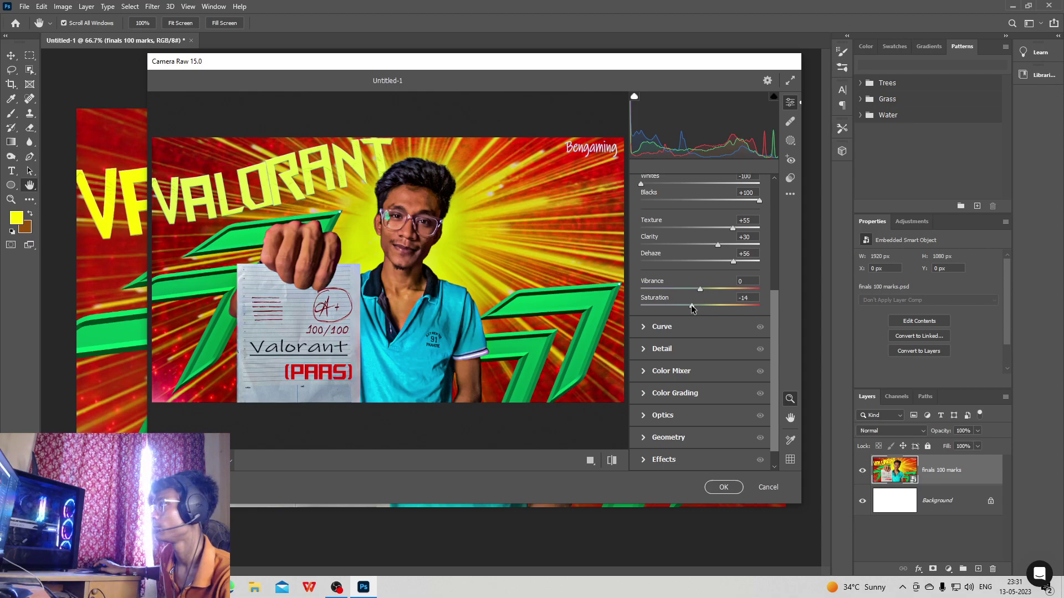
Set the Detail values to Sharpening 50, Noise Reduction 60 and Color Noise Reduction 90.
left_click(644, 350)
left_click_drag(685, 302, 707, 328)
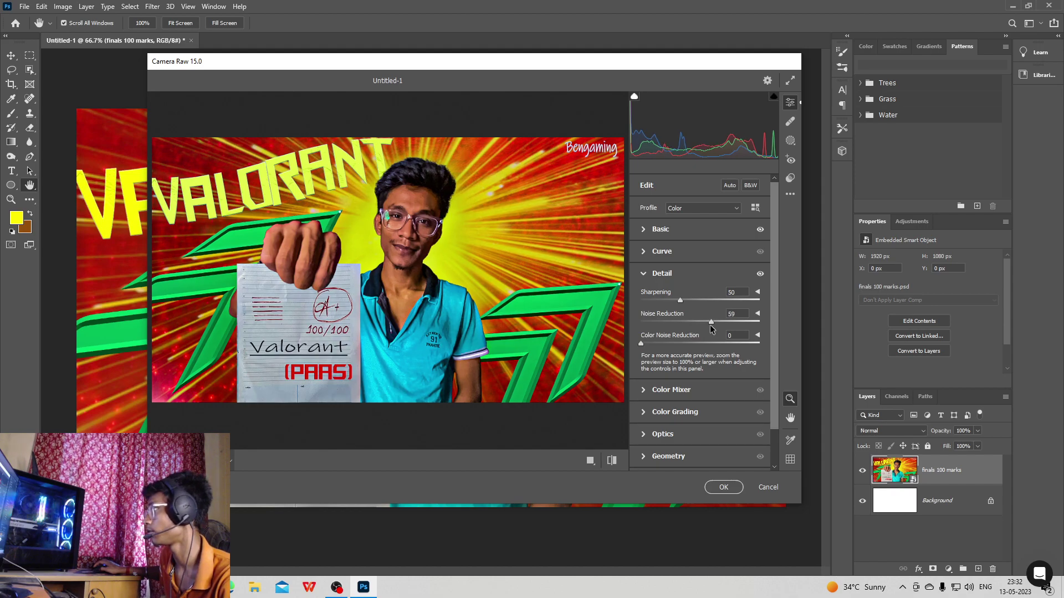
left_click_drag(641, 344, 747, 349)
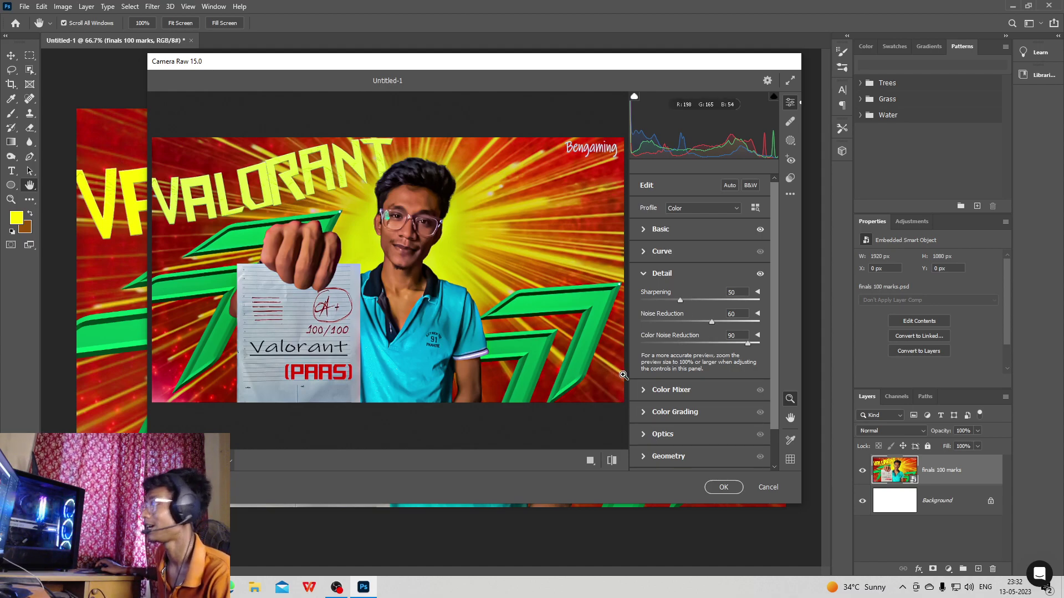
Darken the image edges with Optics Vignette -100 and Effects Vignetting -23, and set Grain to 5.
left_click(646, 434)
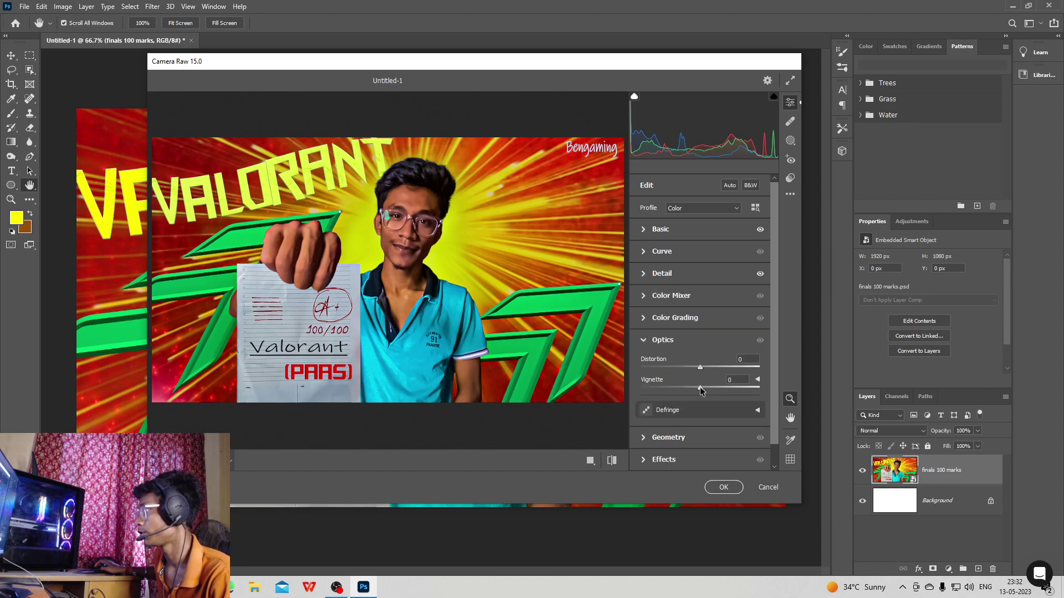
left_click_drag(697, 391, 636, 395)
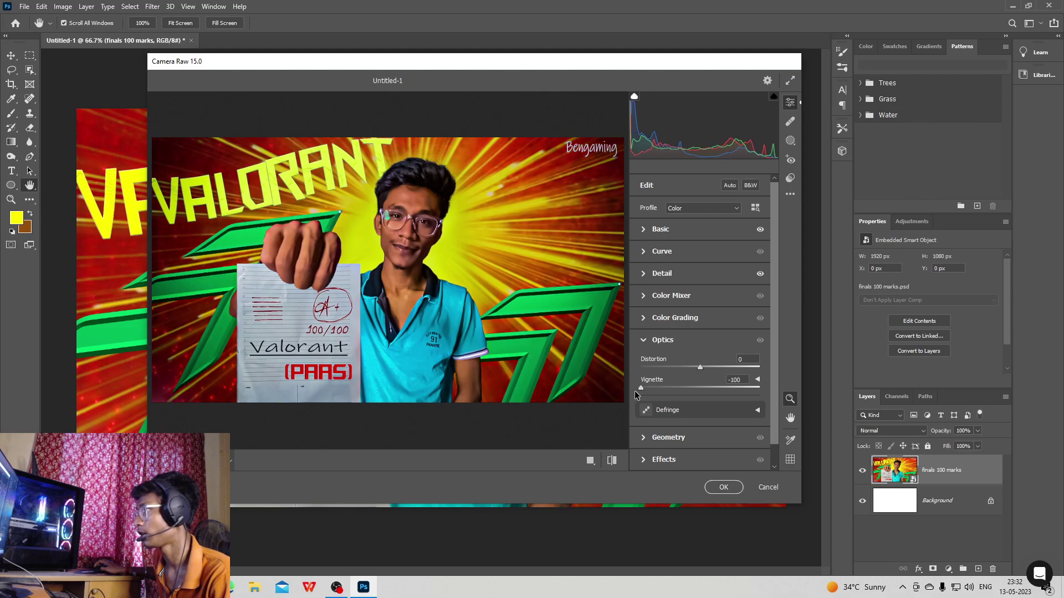
left_click(642, 461)
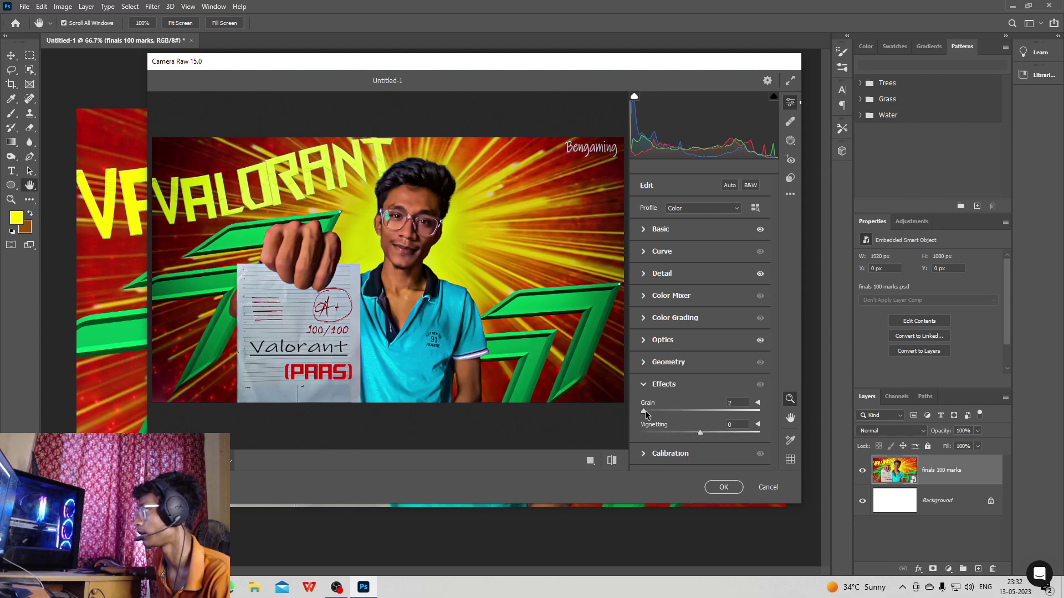
left_click(648, 411)
mouse_move(700, 433)
left_mouse_down()
mouse_move(676, 434)
mouse_move(685, 436)
left_mouse_up()
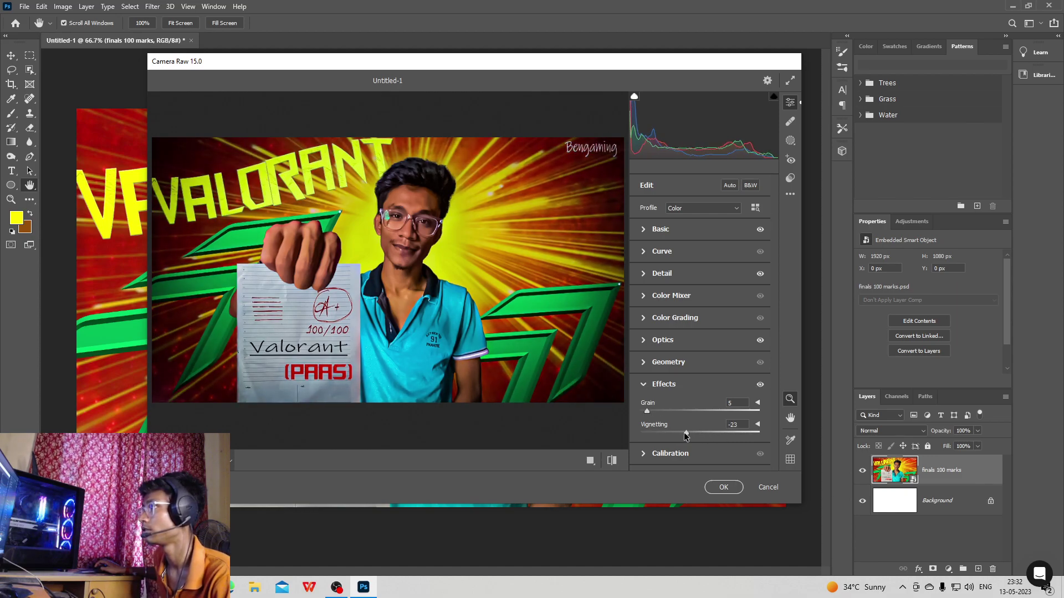
Raise the Exposure to -0.35 and apply the Camera Raw Filter to the artwork.
left_click(645, 230)
left_click_drag(690, 273, 697, 277)
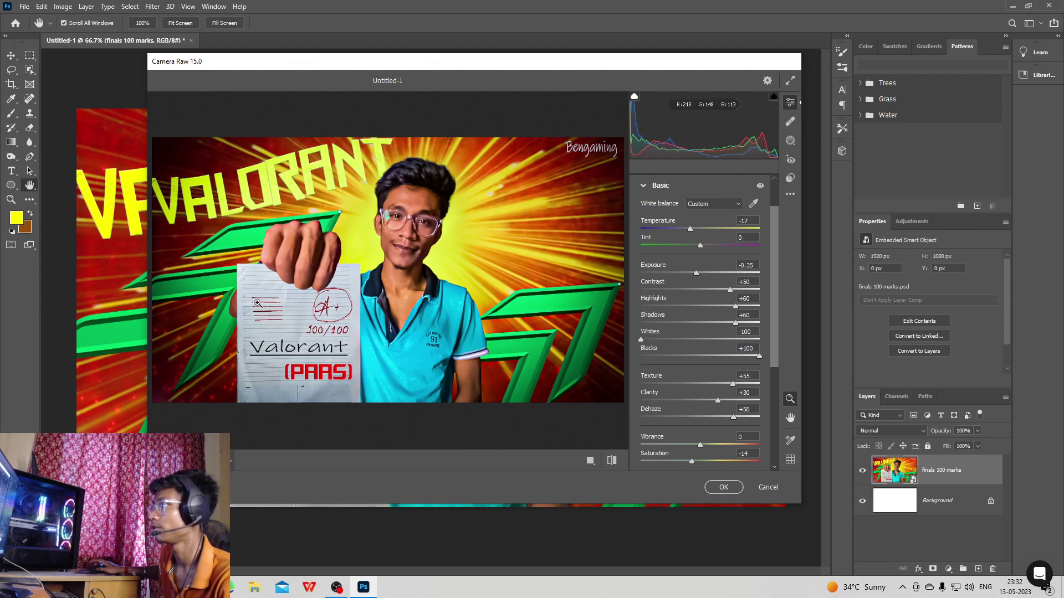
left_click(725, 487)
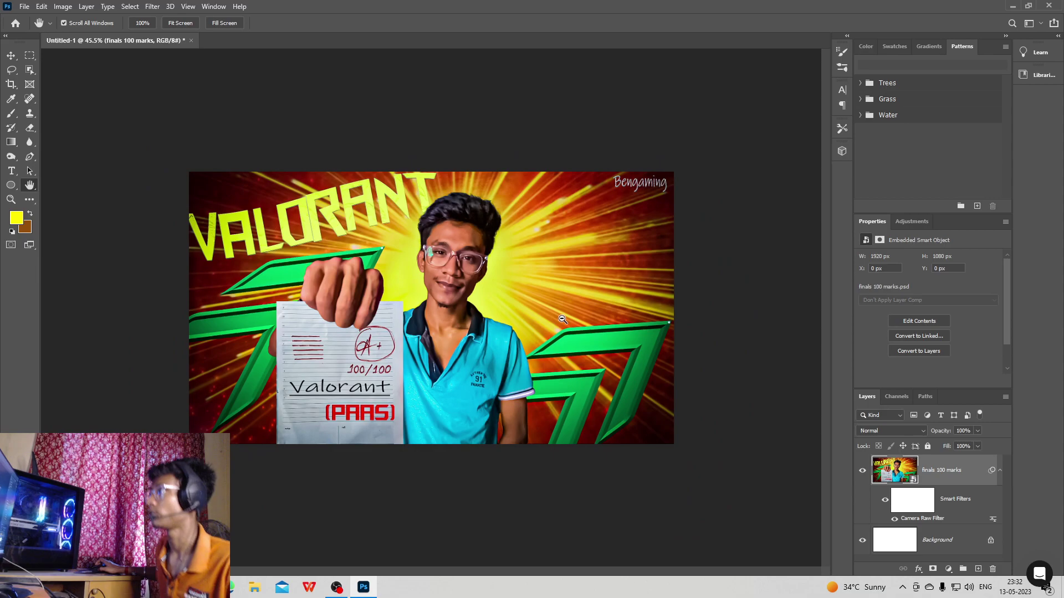
scroll(562, 320, "up", 1)
scroll(563, 320, "up", 2)
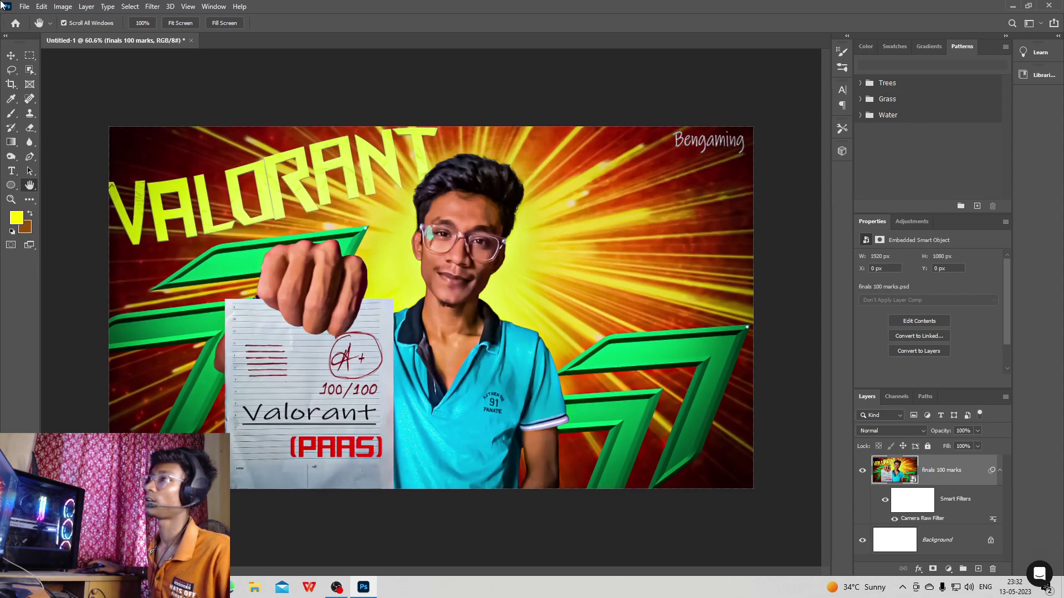
left_click(23, 7)
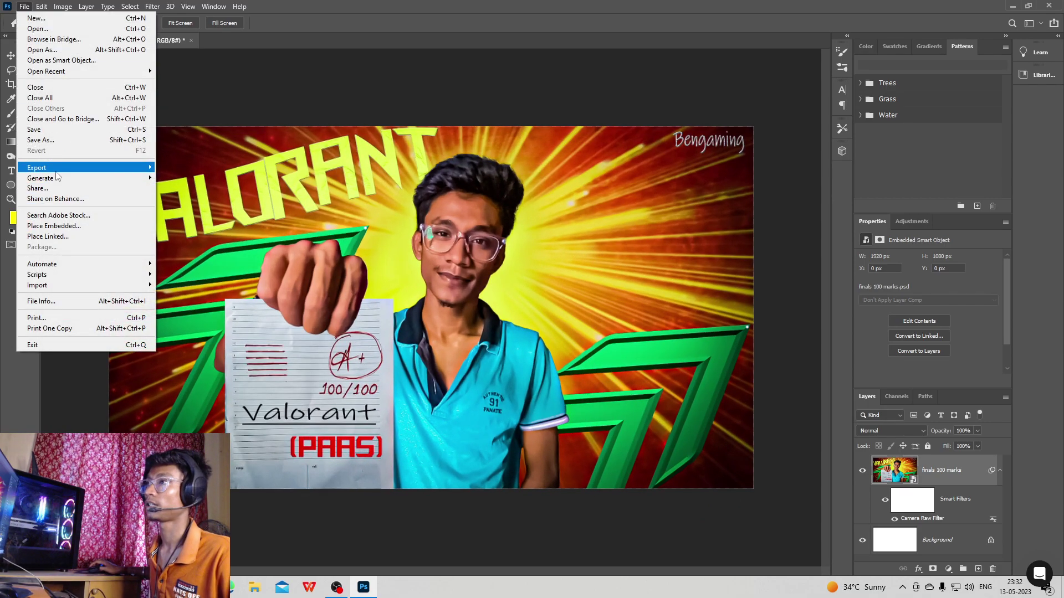
mouse_move(128, 167)
left_click(236, 179)
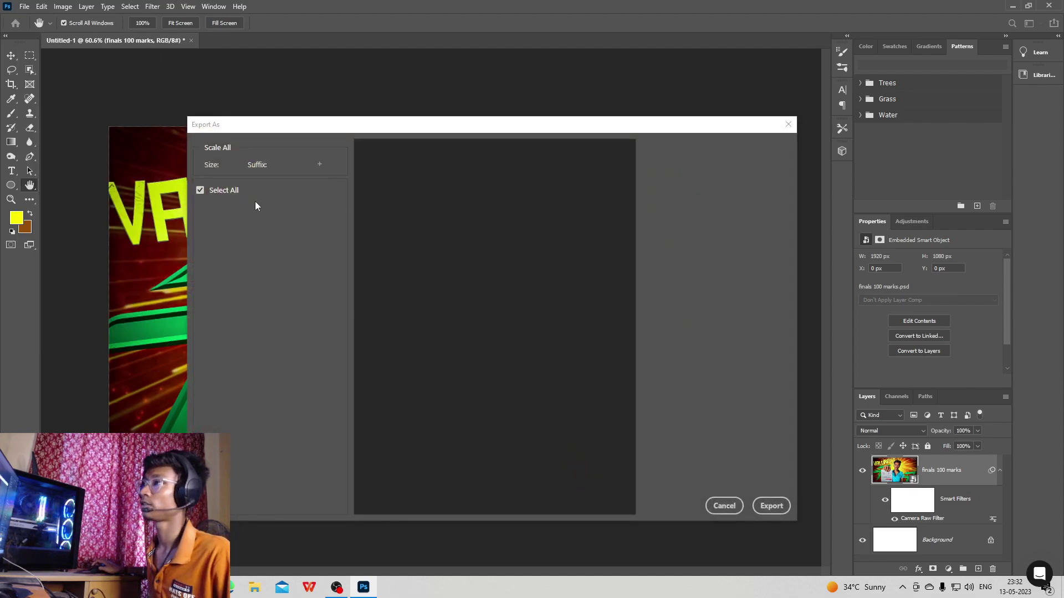
left_click(748, 167)
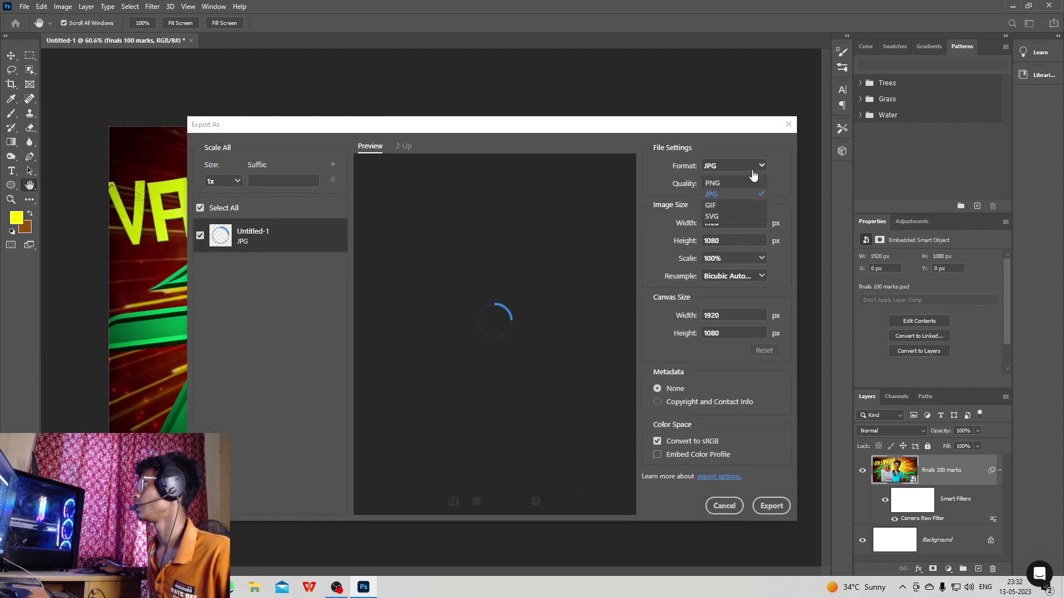
left_click(736, 195)
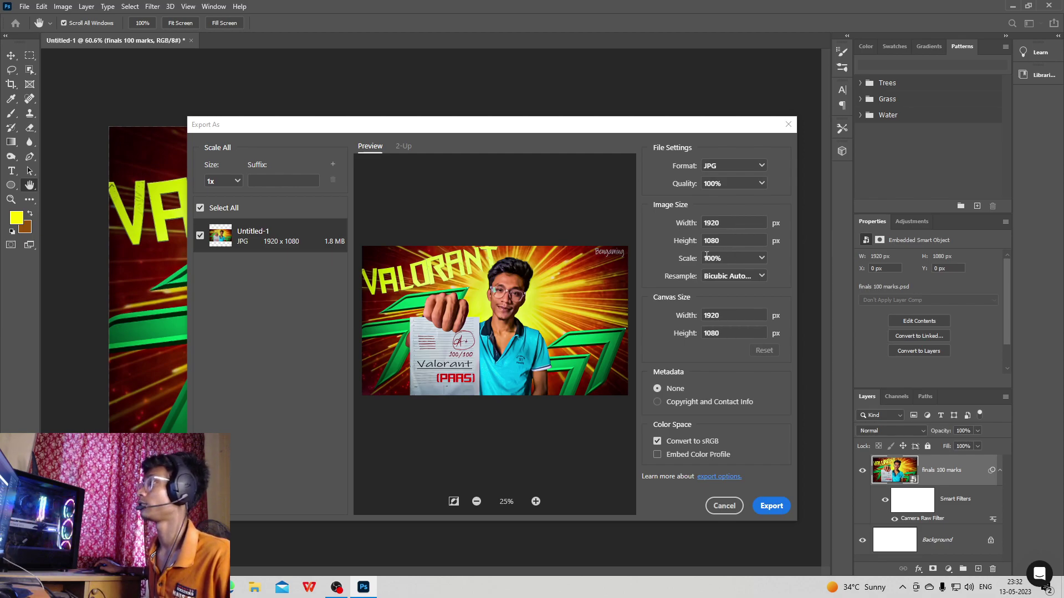
left_click(770, 510)
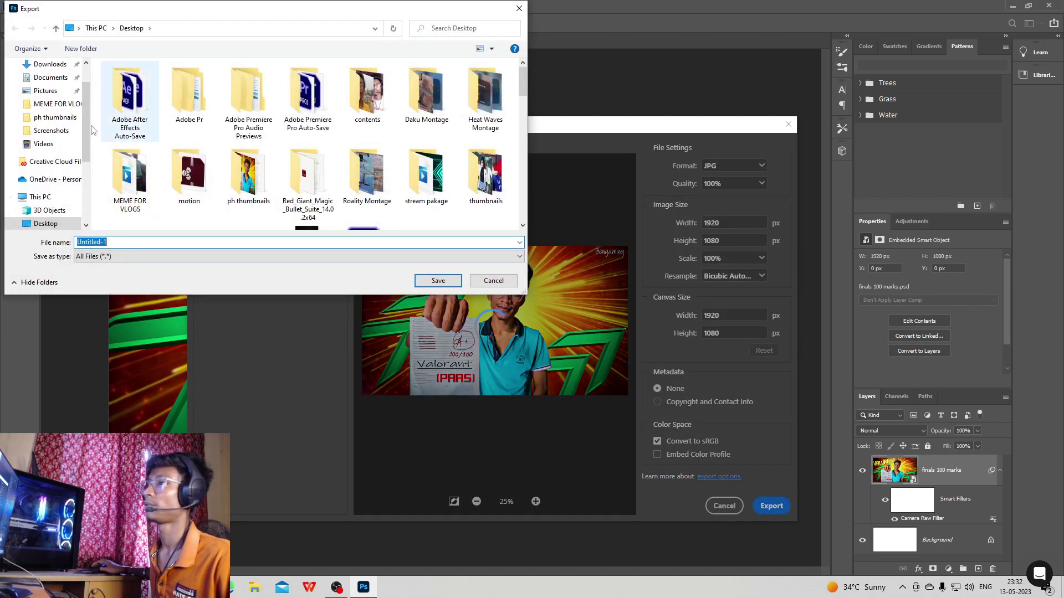
left_click(493, 280)
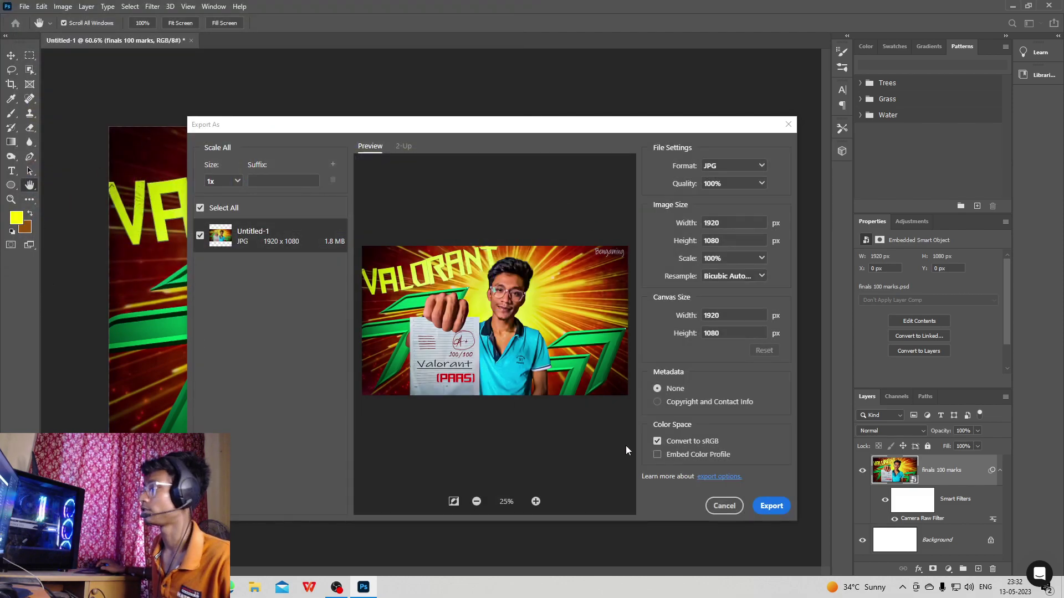
left_click(723, 506)
Quit Photoshop and refresh the desktop.
key("alt+F4")
left_click(524, 219)
right_click(593, 92)
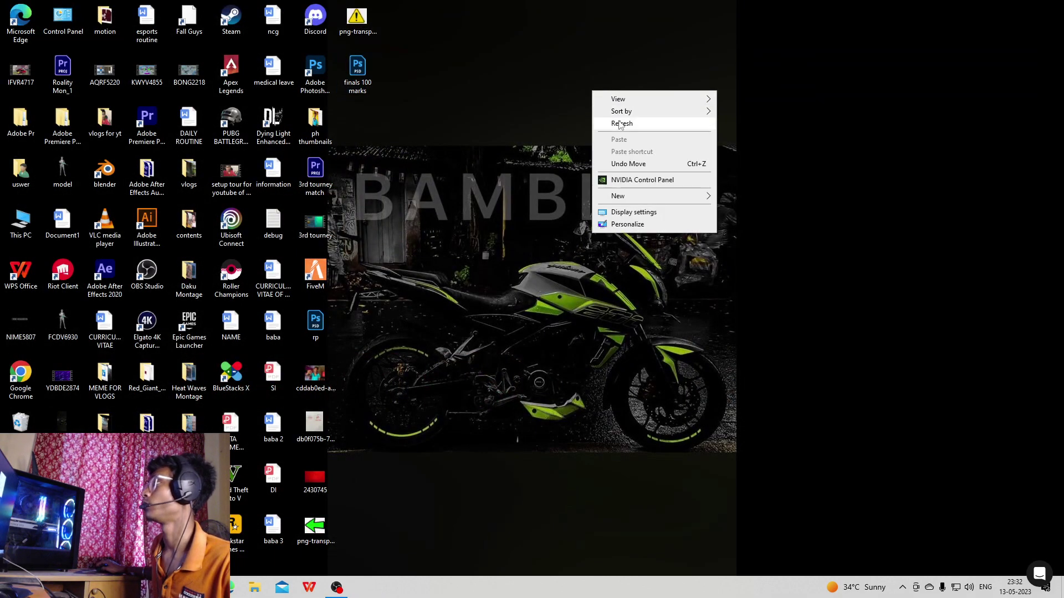
left_click(620, 123)
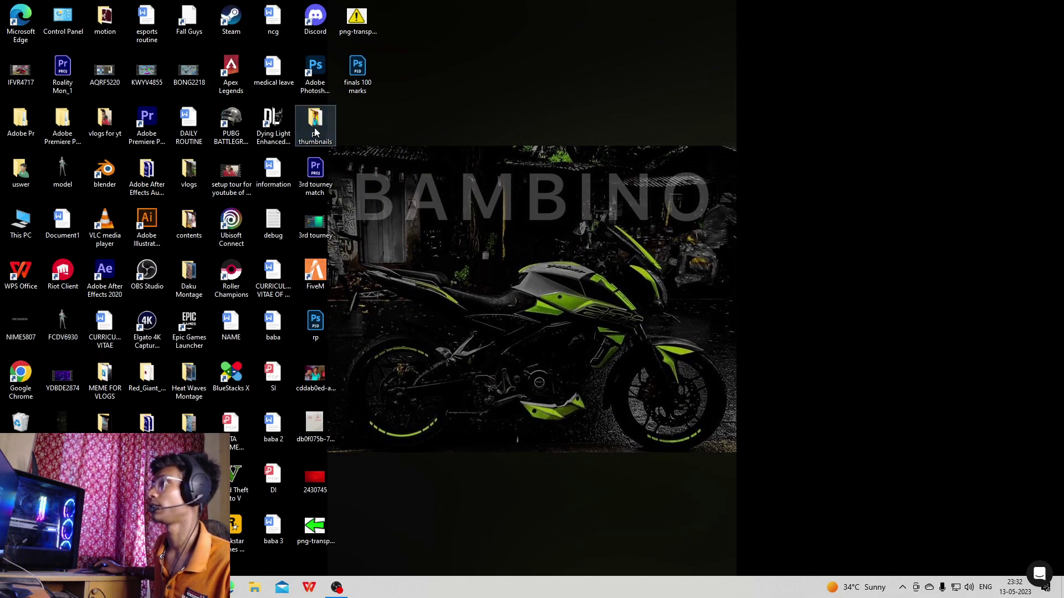
Open "f valo.jpg" from the ph thumbnails folder in Photoshop and examine the finished thumbnail.
double_click(315, 127)
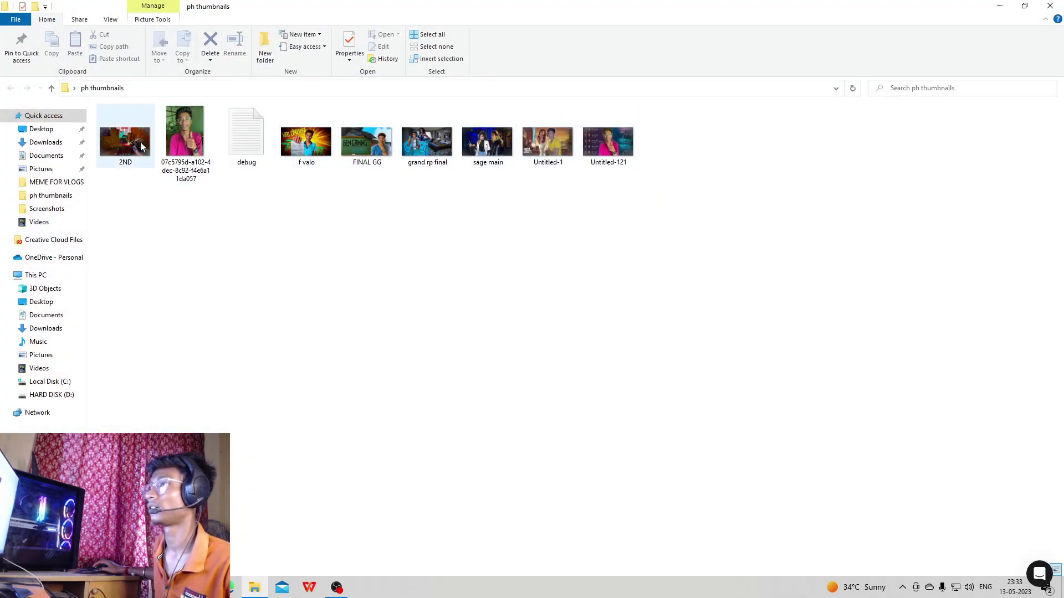
double_click(302, 137)
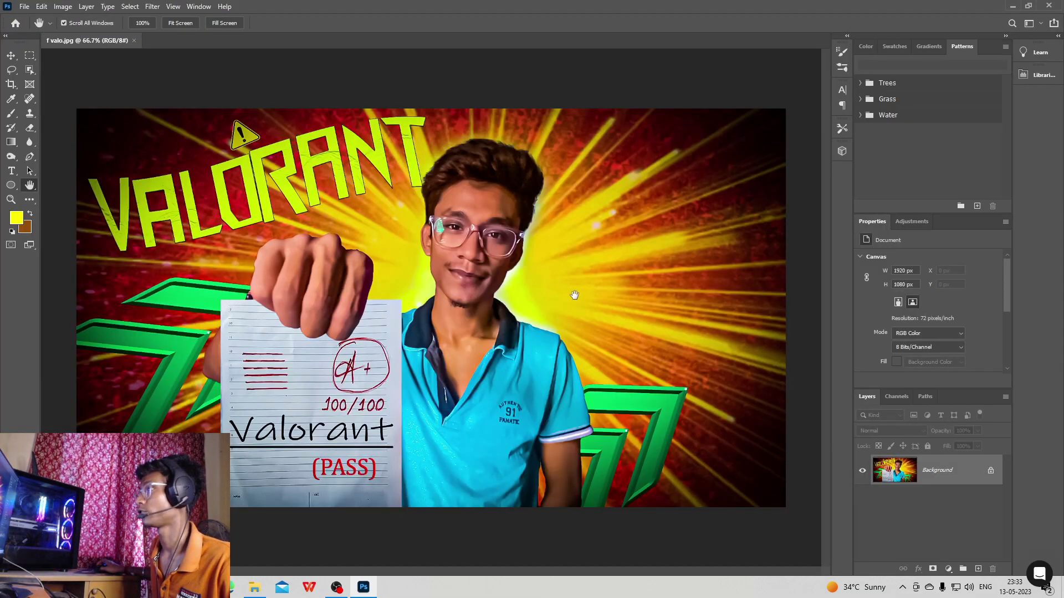
scroll(574, 297, "up", 4)
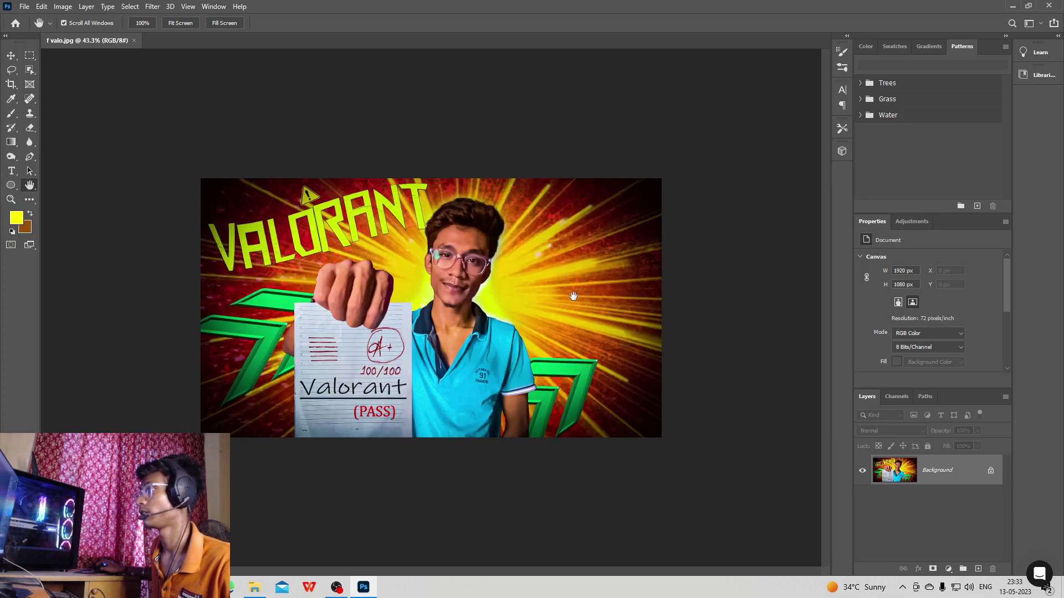
scroll(575, 297, "up", 2)
scroll(576, 298, "down", 3)
scroll(575, 297, "up", 3)
scroll(576, 298, "down", 3)
scroll(575, 297, "up", 3)
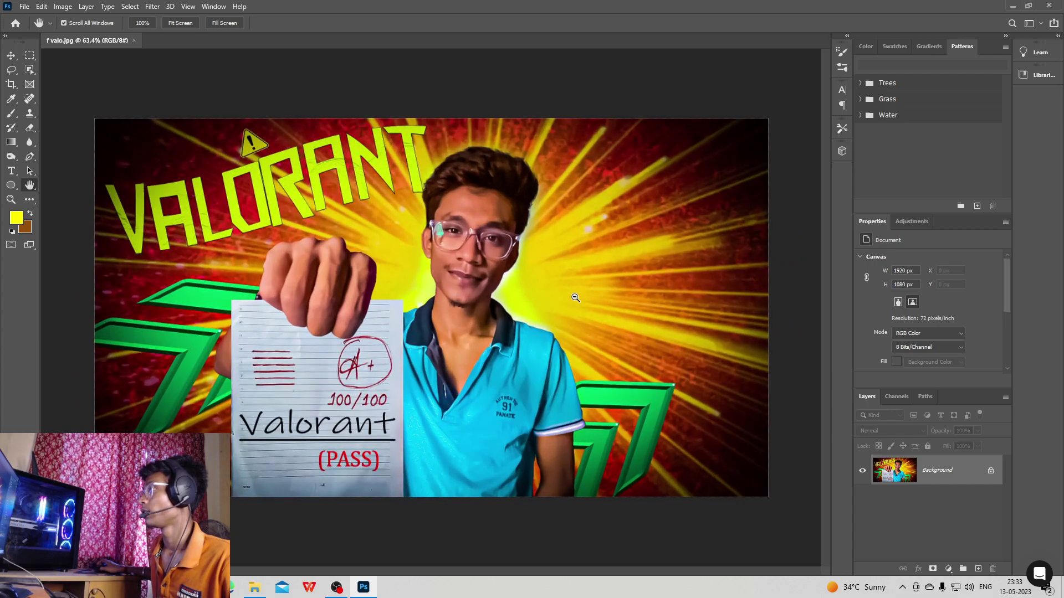